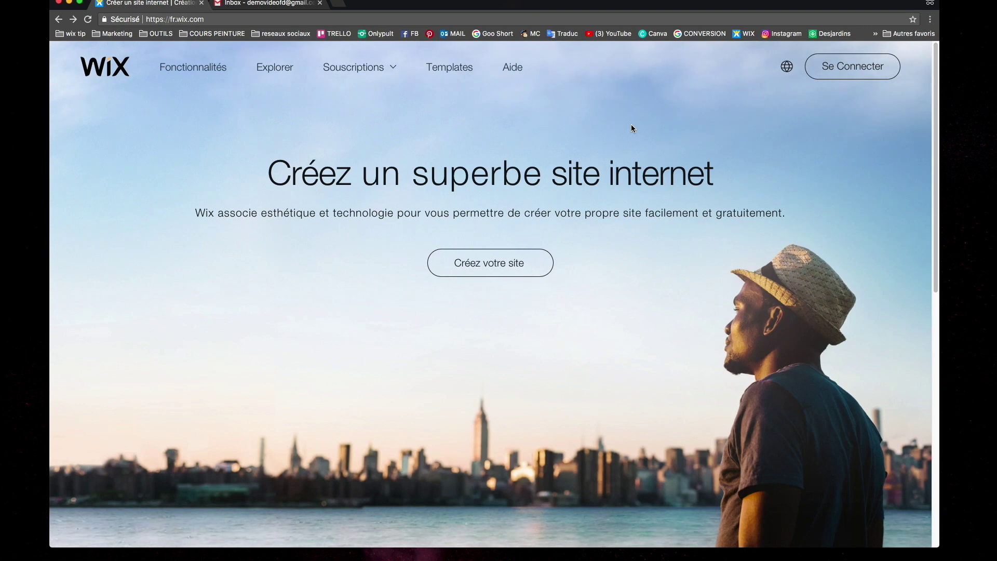
# Register a new Wix account, entering and confirming the e-mail address and account password
pyautogui.click(497, 267)
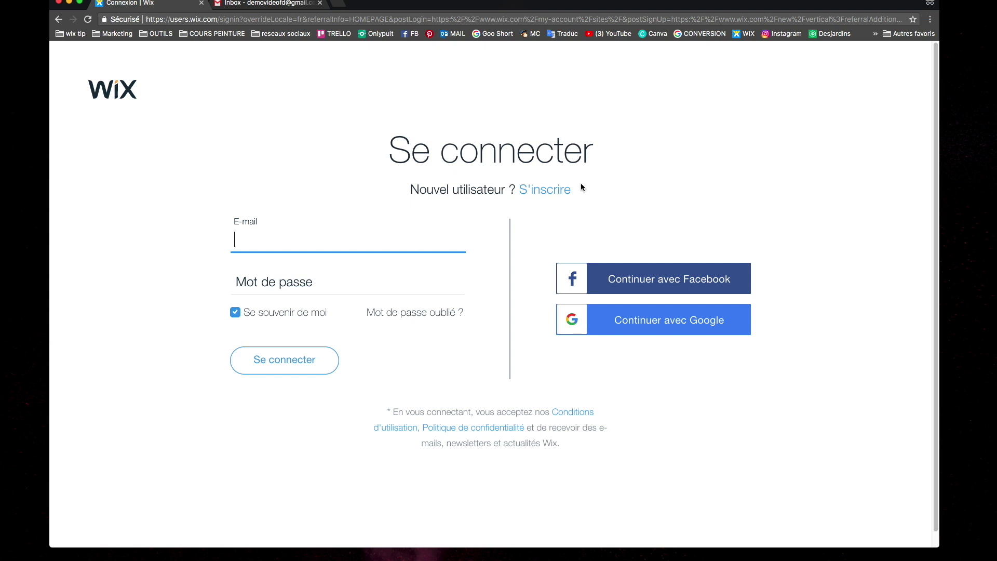
pyautogui.click(541, 189)
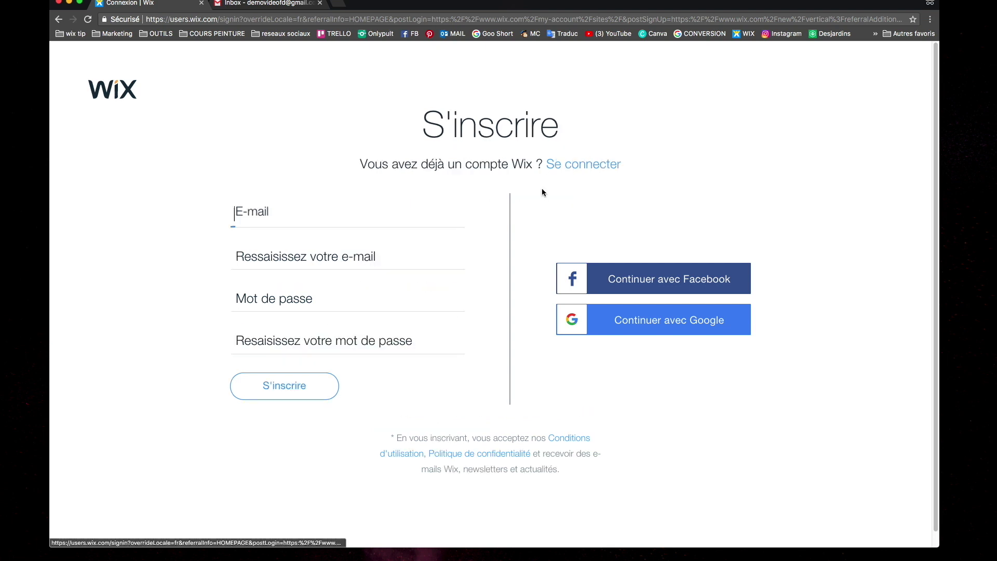
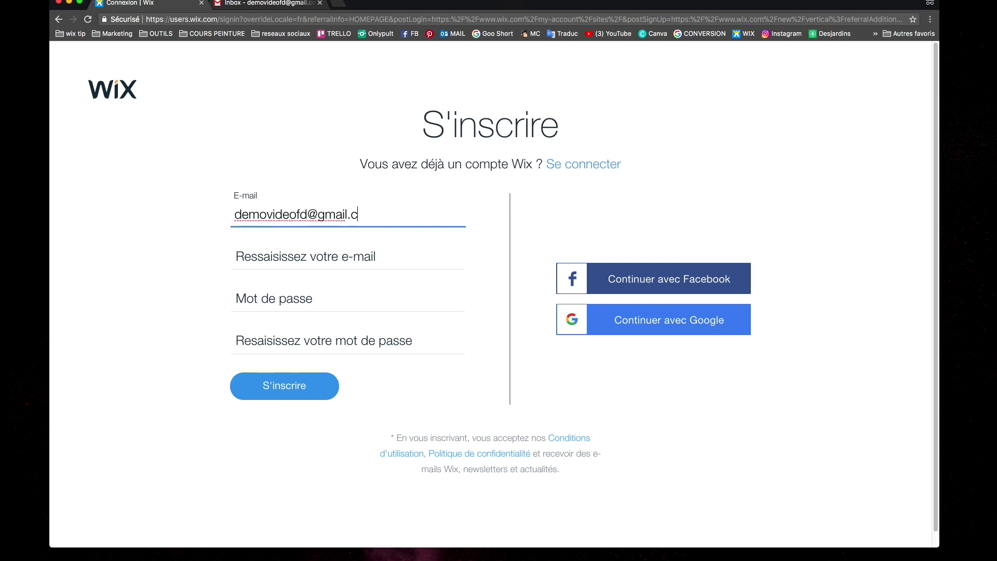
pyautogui.press('Tab')
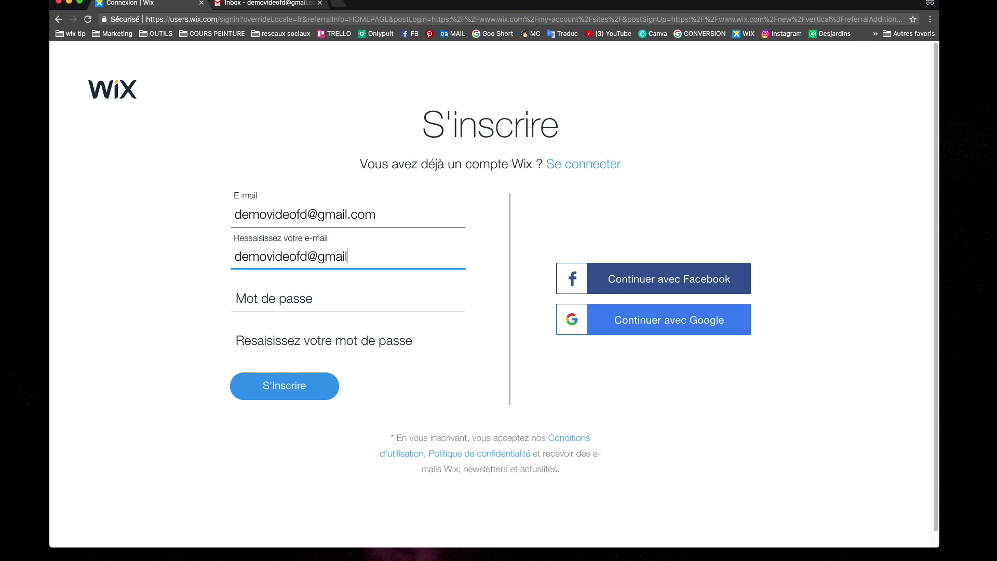
pyautogui.click(340, 296)
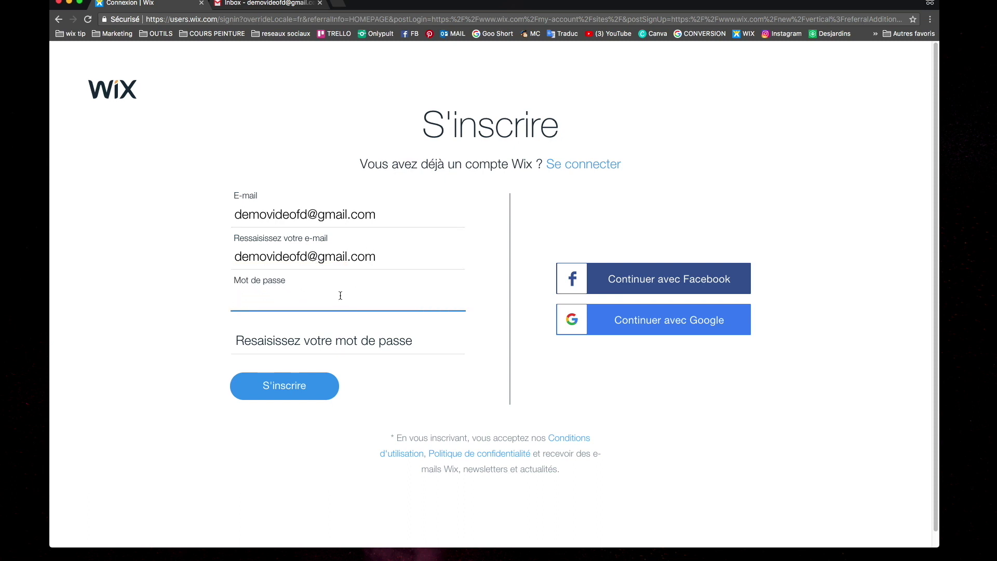
pyautogui.press('Tab')
pyautogui.write('•••••••••••')
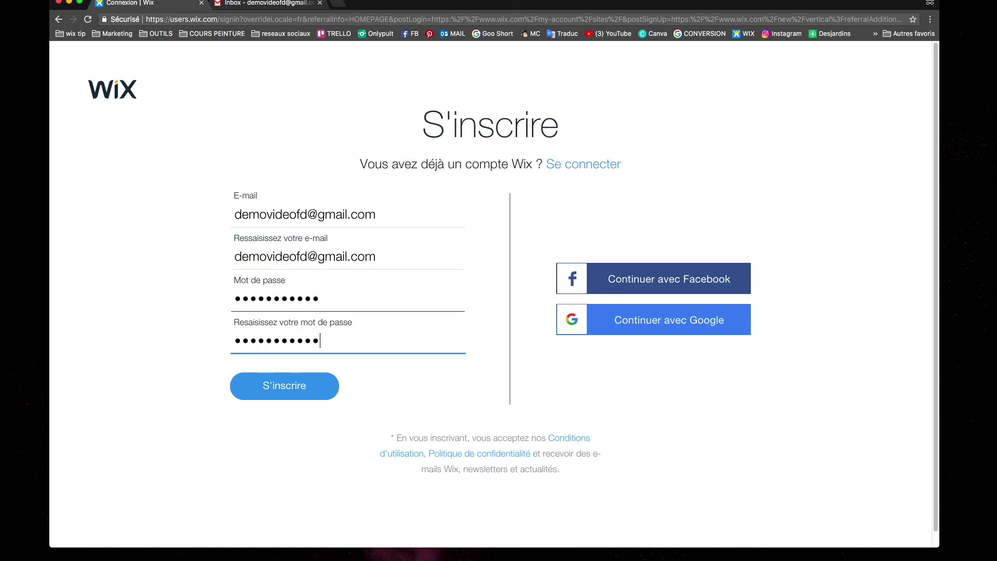
pyautogui.click(300, 386)
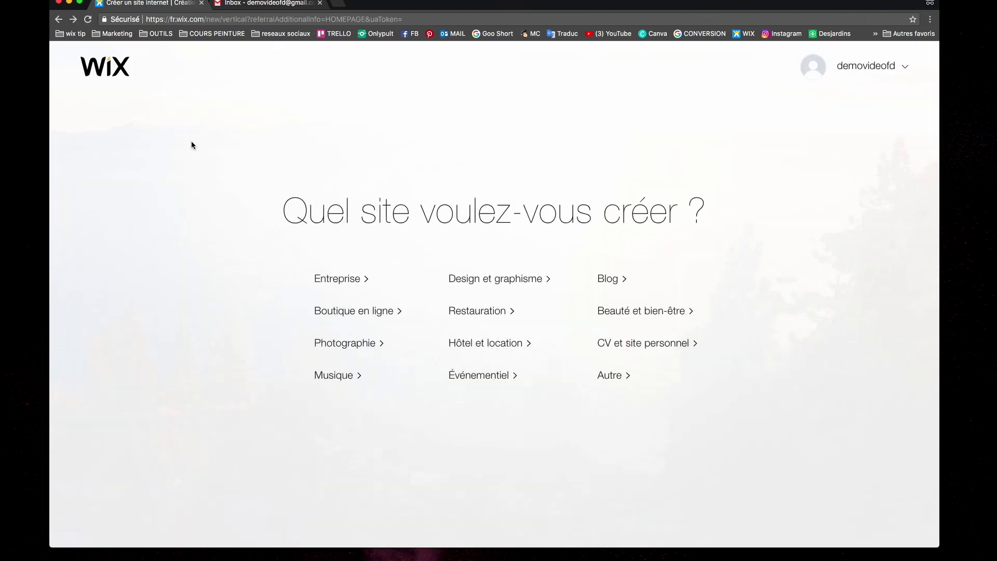
# Pick the CV et site personnel category and browse the first two pages of templates
pyautogui.click(663, 350)
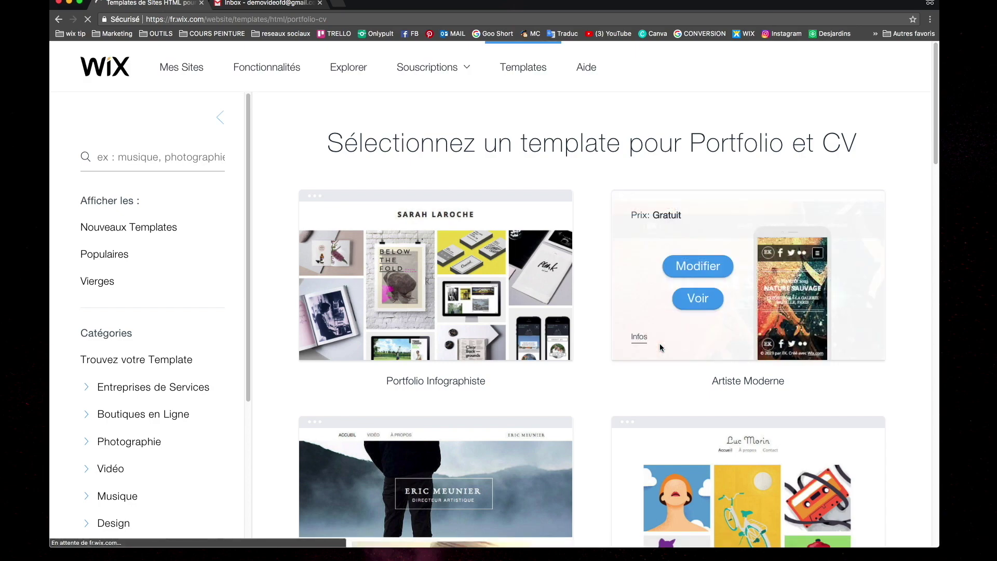
pyautogui.scroll(-20, 636, 325)
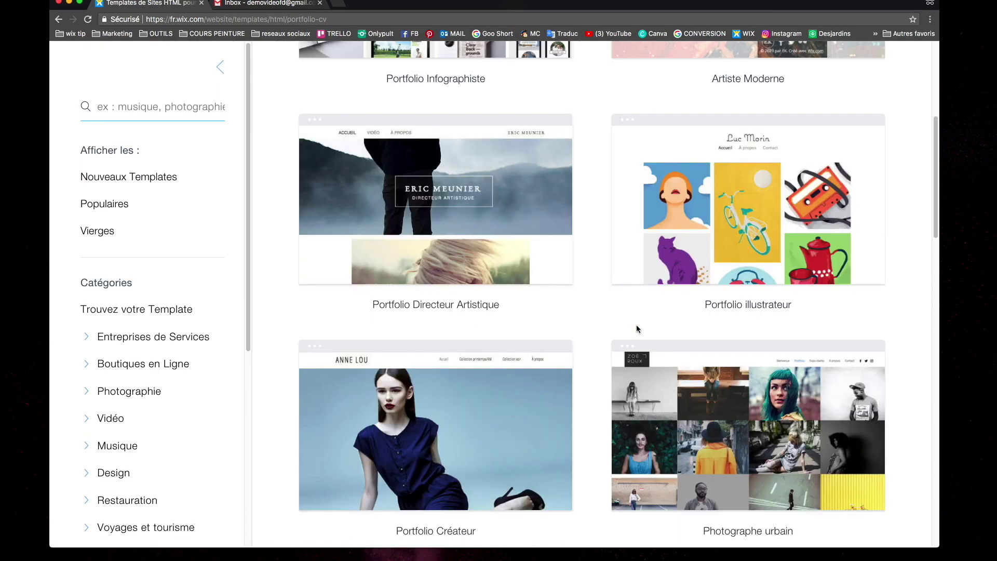
pyautogui.scroll(-7, 637, 325)
pyautogui.scroll(7, 637, 325)
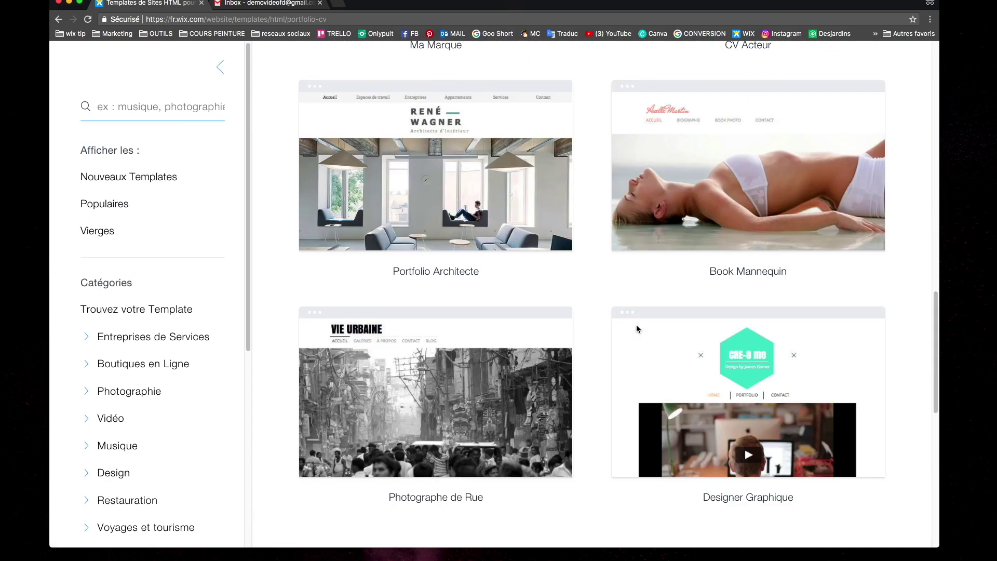
pyautogui.scroll(-2, 636, 327)
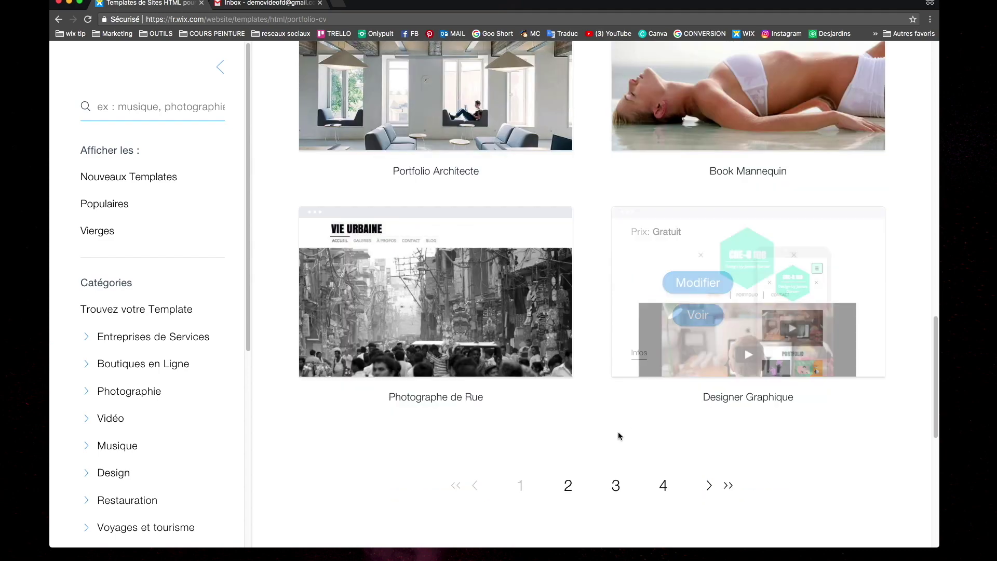
pyautogui.click(566, 485)
pyautogui.scroll(-10, 555, 393)
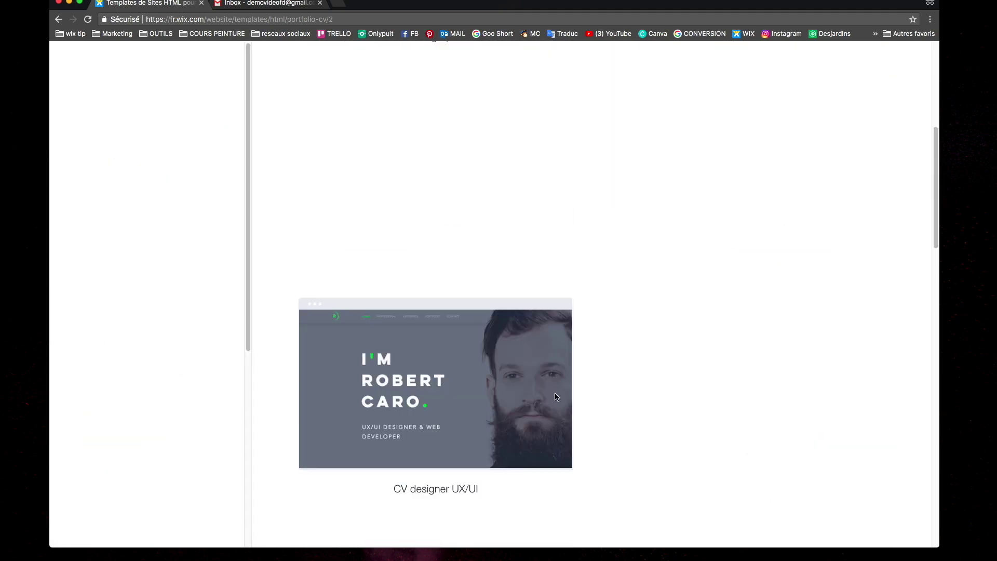
pyautogui.scroll(-15, 553, 393)
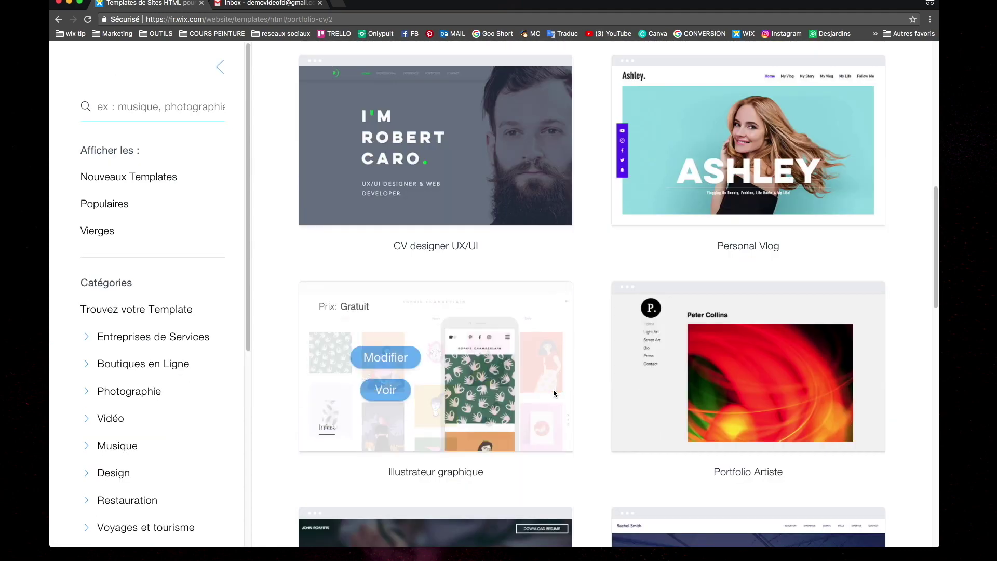
pyautogui.scroll(-1, 619, 363)
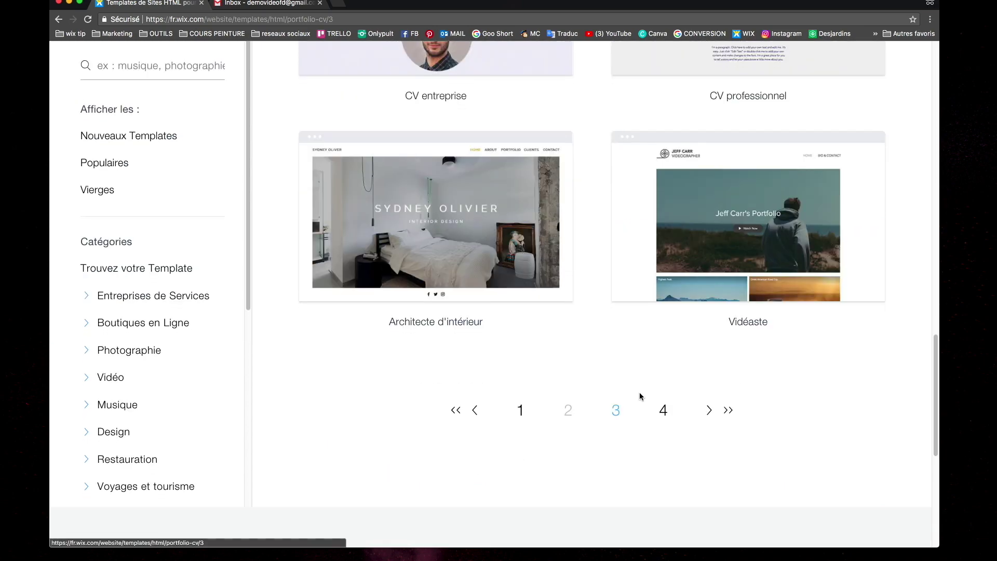
# Look through the third template page, then return to the second page and scroll through it
pyautogui.click(615, 413)
pyautogui.scroll(-8, 661, 367)
pyautogui.scroll(-10, 661, 366)
pyautogui.click(519, 513)
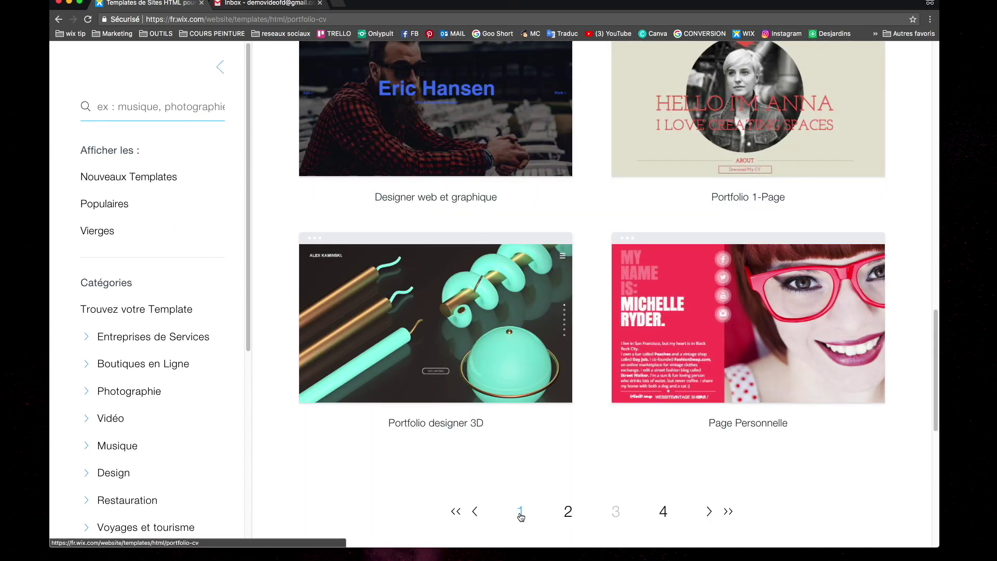
pyautogui.scroll(-10, 584, 248)
pyautogui.scroll(-3, 524, 220)
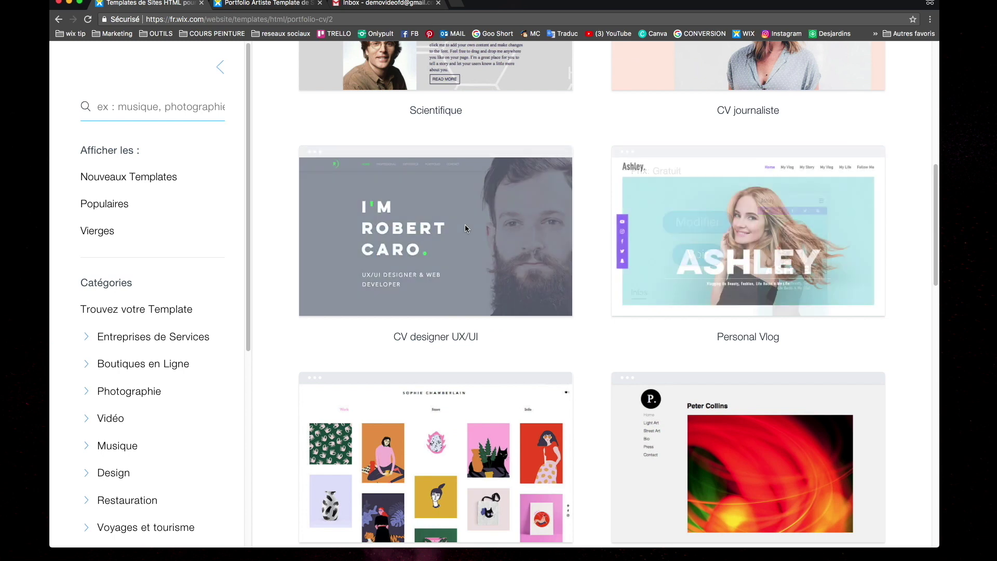
pyautogui.scroll(-4, 466, 225)
pyautogui.scroll(-3, 437, 217)
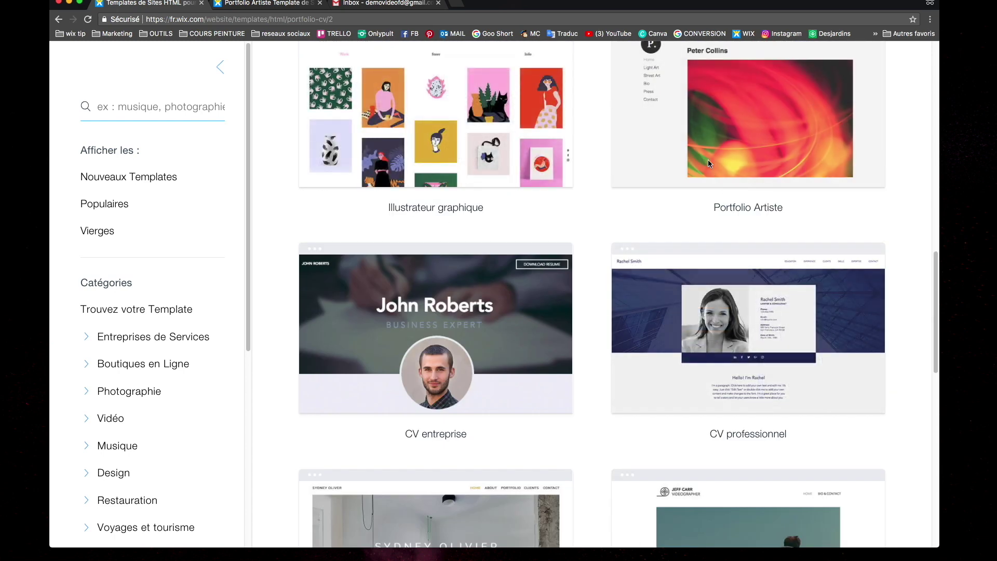
pyautogui.scroll(2, 703, 156)
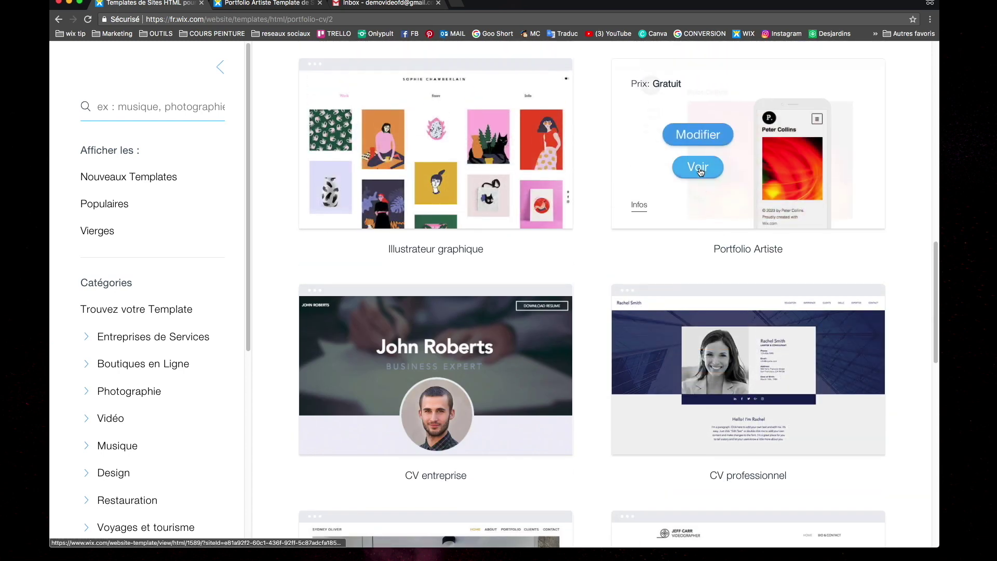
# Preview the Portfolio Artiste template, viewing its Light Art gallery and Home page
pyautogui.click(699, 166)
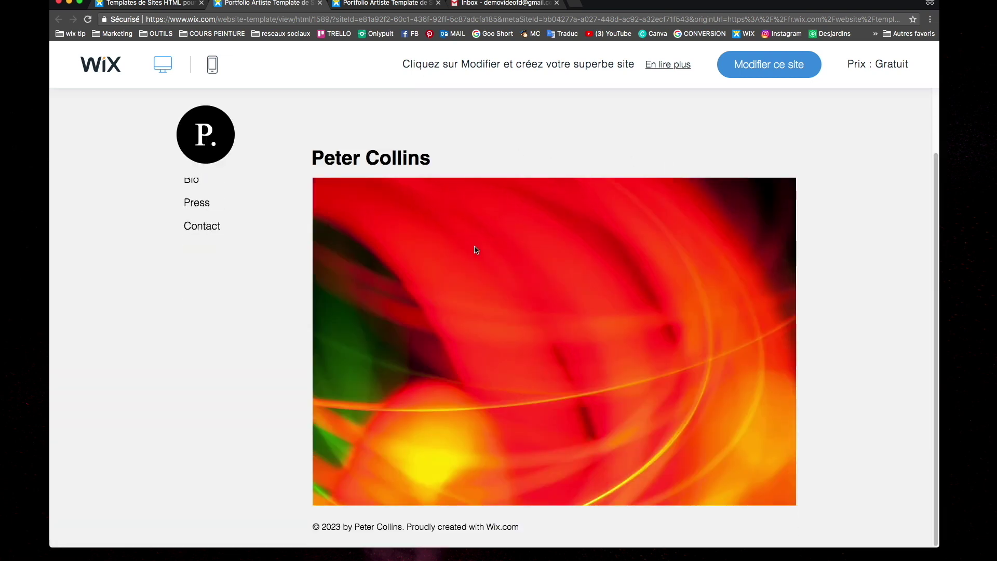
pyautogui.click(212, 206)
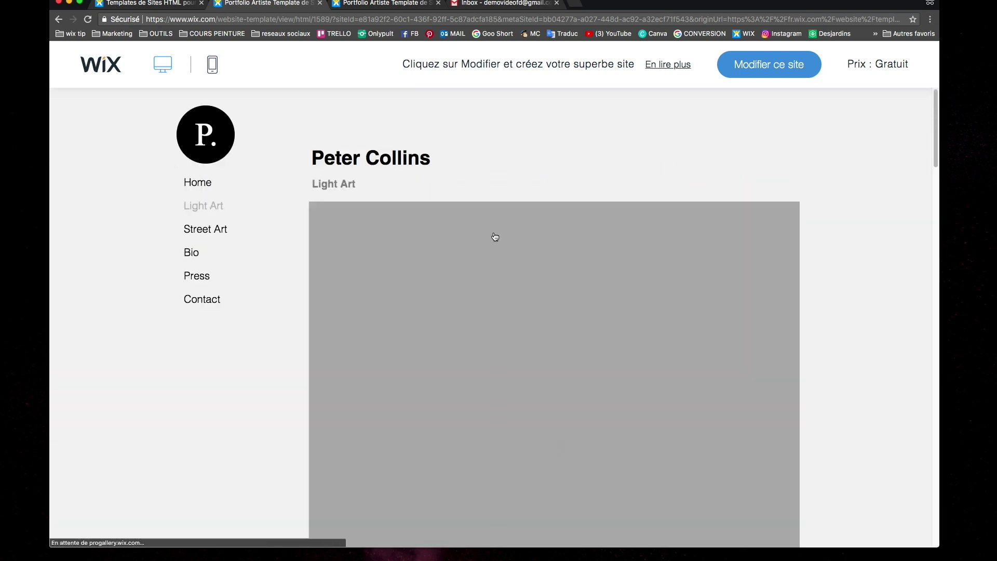
pyautogui.scroll(-5, 484, 231)
pyautogui.scroll(-15, 484, 231)
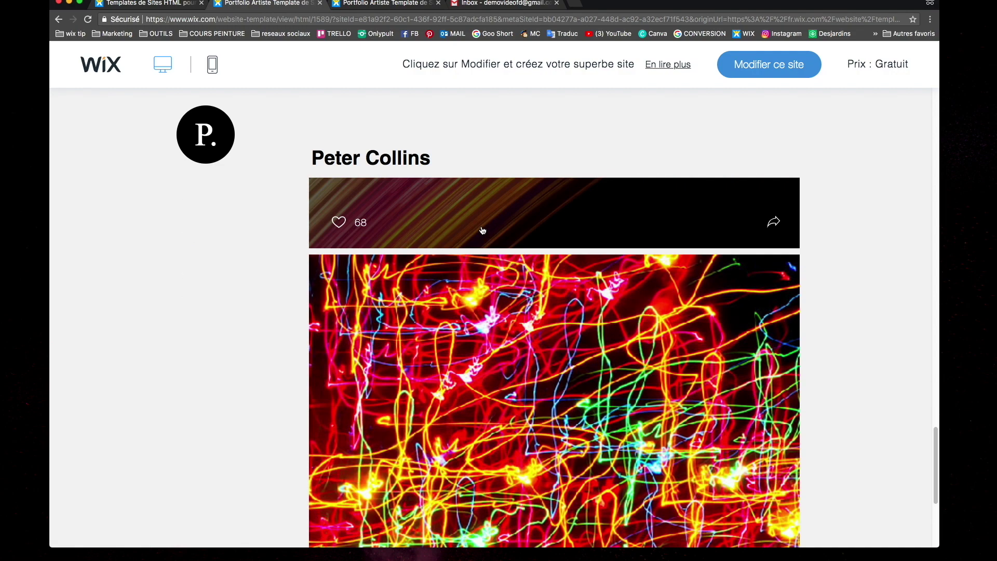
pyautogui.scroll(8, 479, 229)
pyautogui.scroll(10, 480, 229)
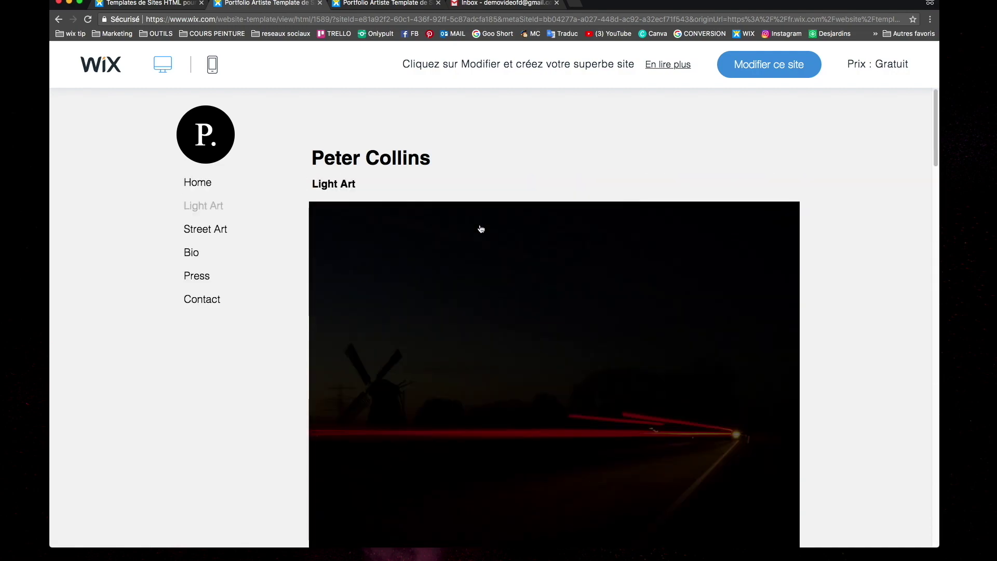
pyautogui.click(199, 188)
pyautogui.scroll(-3, 486, 266)
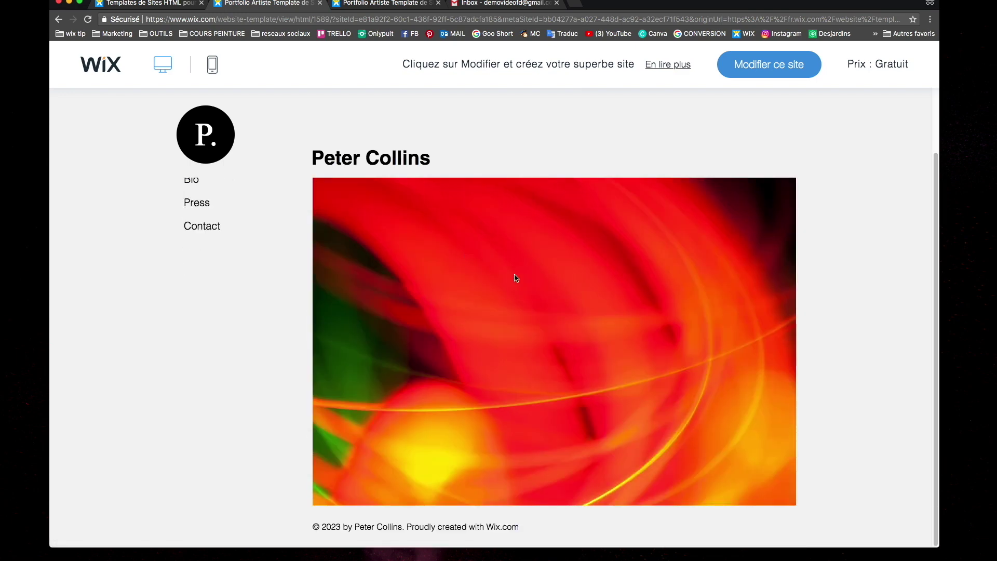
pyautogui.scroll(3, 607, 269)
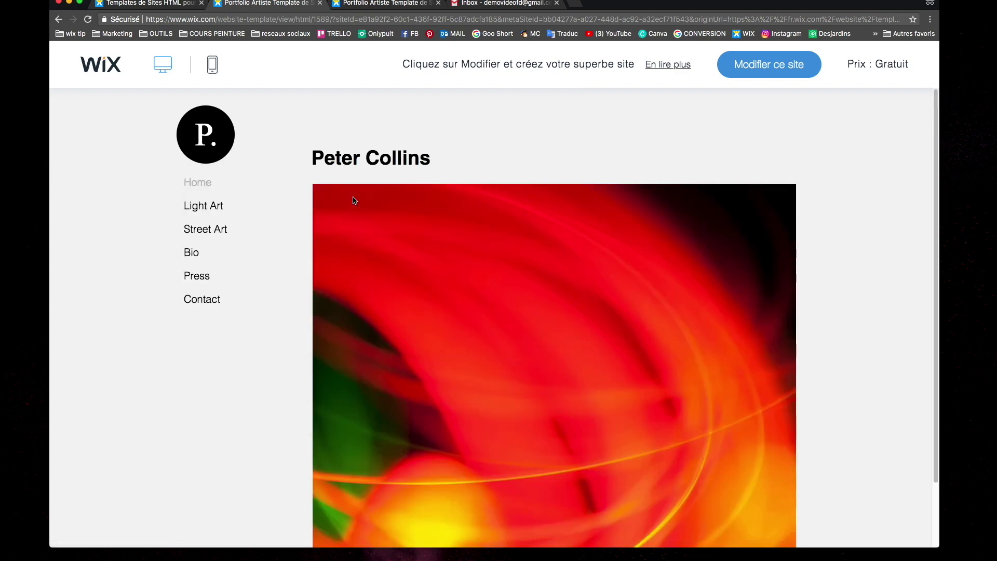
# Browse the template's Light Art, Street Art and Bio pages
pyautogui.click(191, 211)
pyautogui.scroll(-10, 297, 256)
pyautogui.scroll(-3, 297, 257)
pyautogui.scroll(15, 297, 256)
pyautogui.click(218, 230)
pyautogui.scroll(-15, 351, 278)
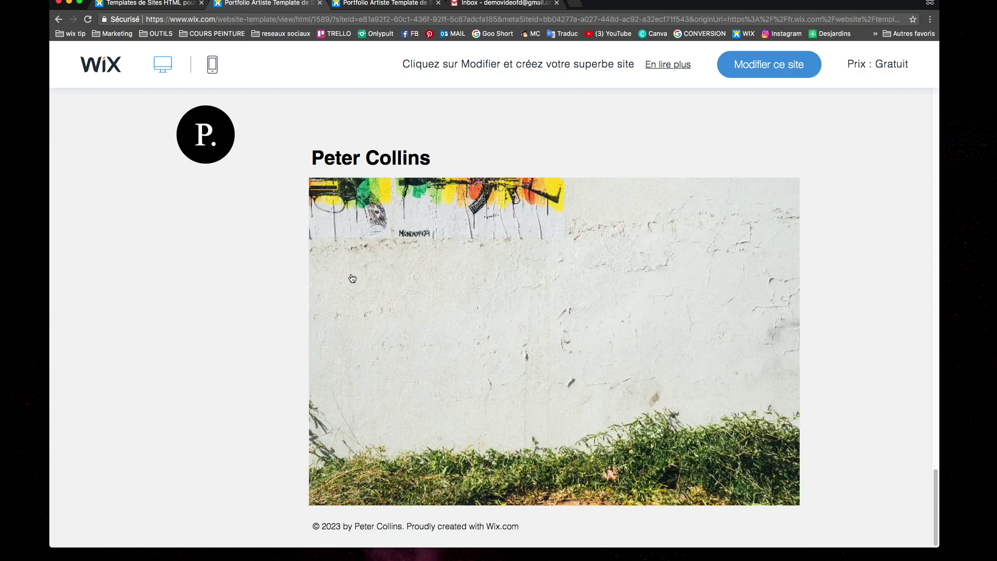
pyautogui.scroll(15, 351, 278)
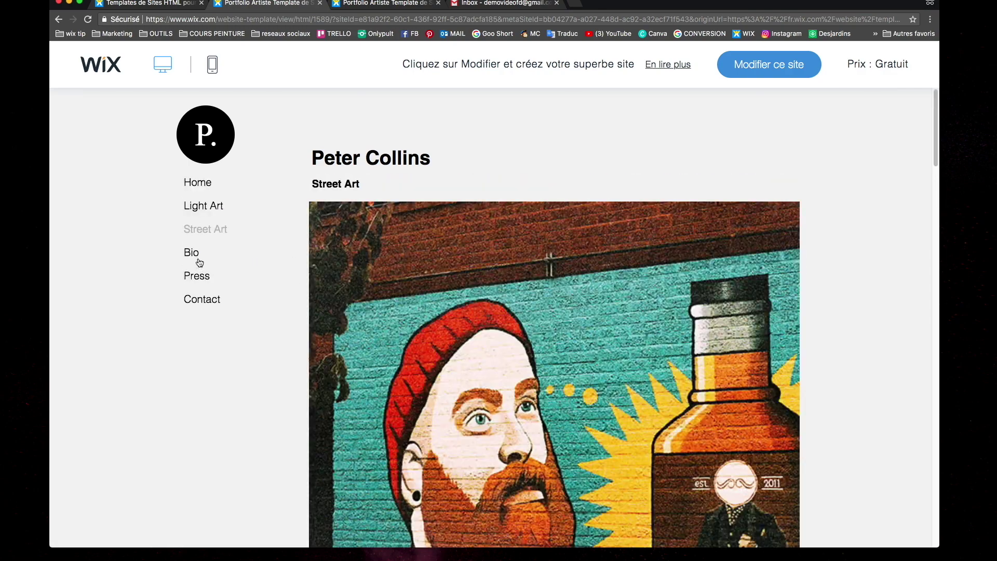
pyautogui.click(200, 262)
pyautogui.scroll(-4, 398, 294)
pyautogui.scroll(4, 356, 299)
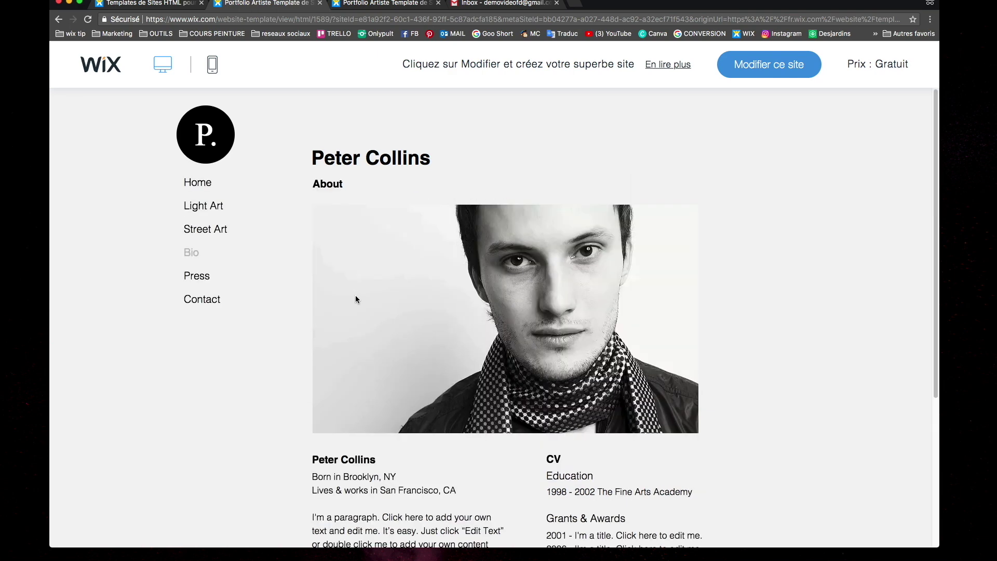
# View the Press and Contact pages, then go back to Home
pyautogui.click(192, 275)
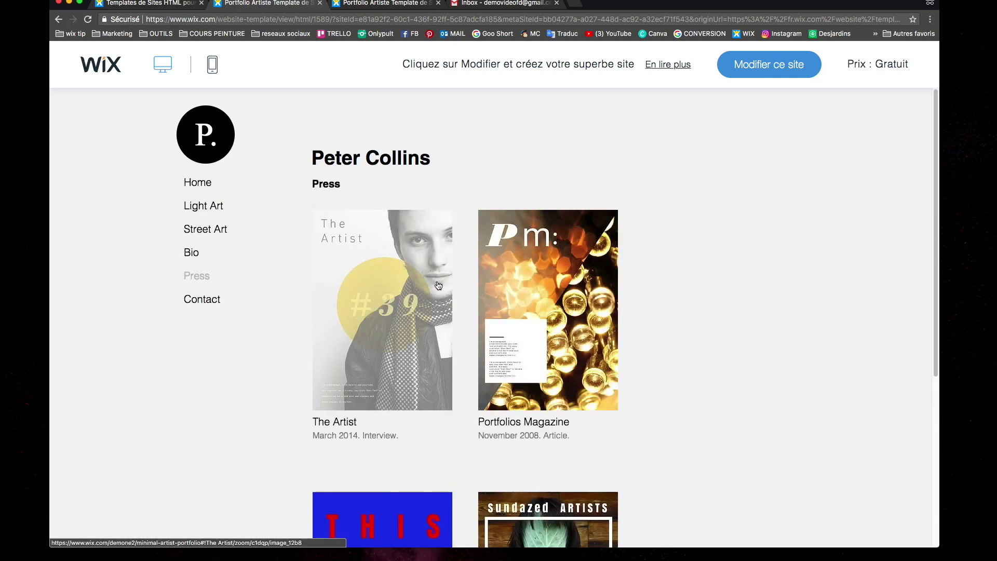
pyautogui.scroll(-5, 438, 285)
pyautogui.scroll(5, 364, 275)
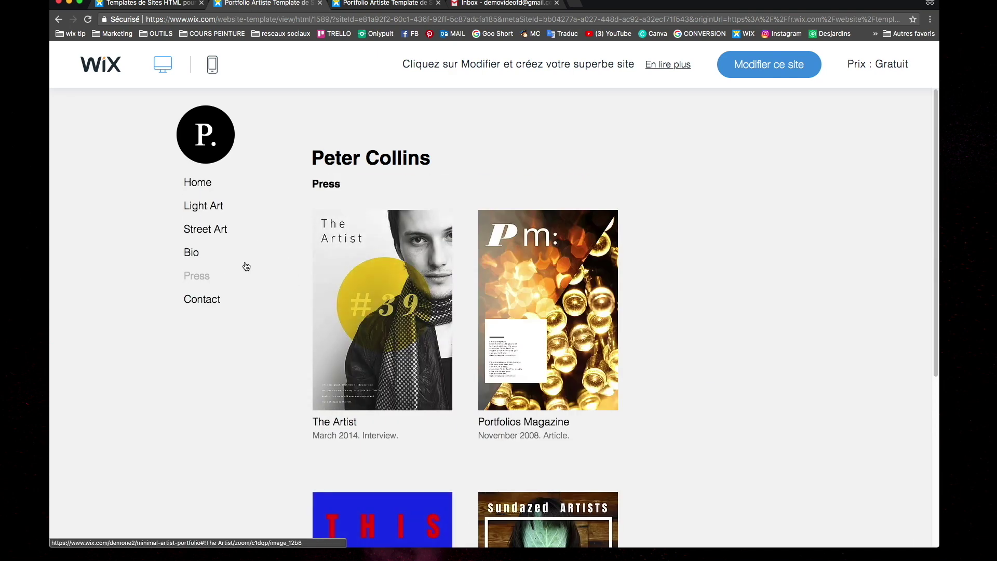
pyautogui.click(200, 299)
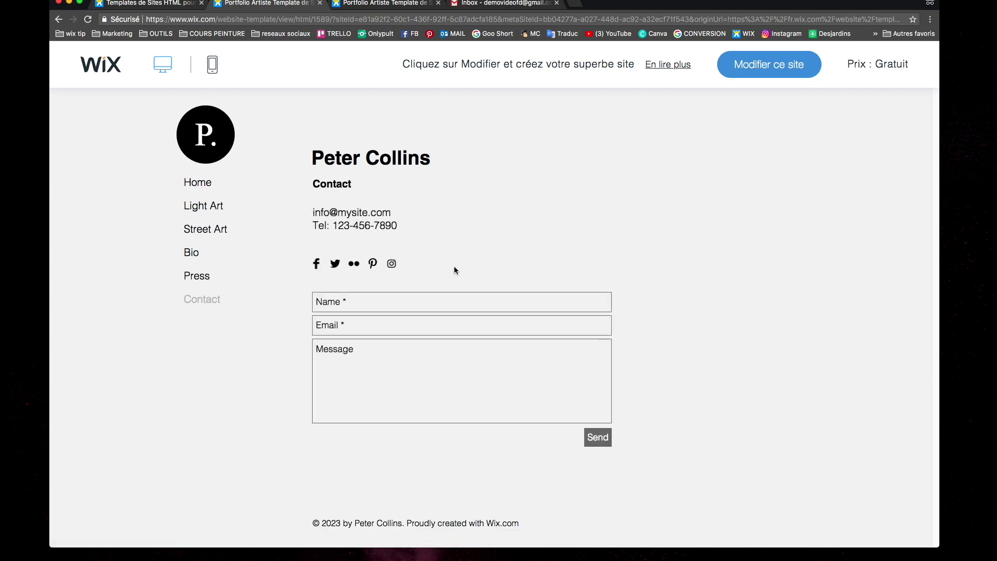
pyautogui.click(193, 182)
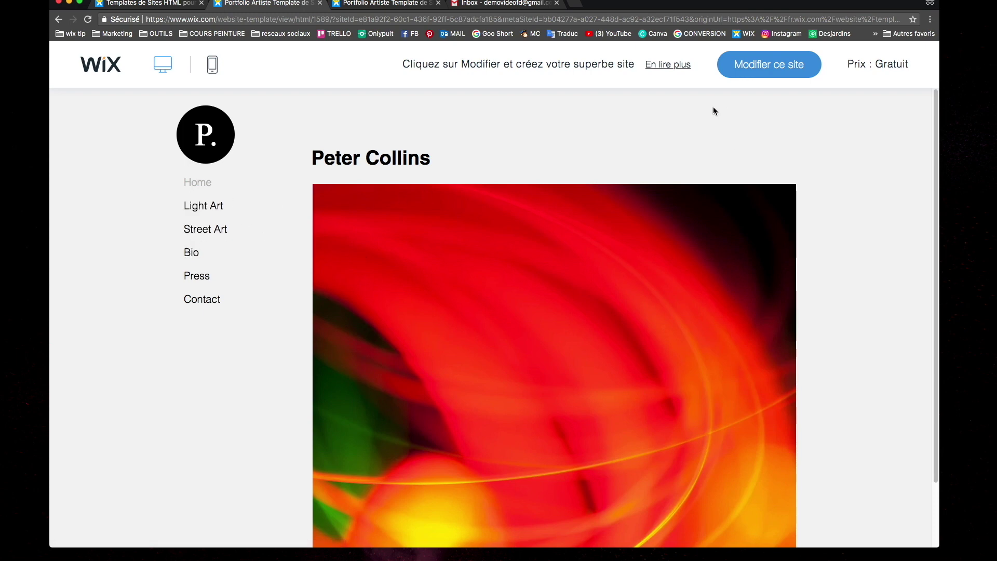
# Open Portfolio Artiste in the Editor, close the Bienvenue sur Wix video, and show the Page list
pyautogui.click(748, 70)
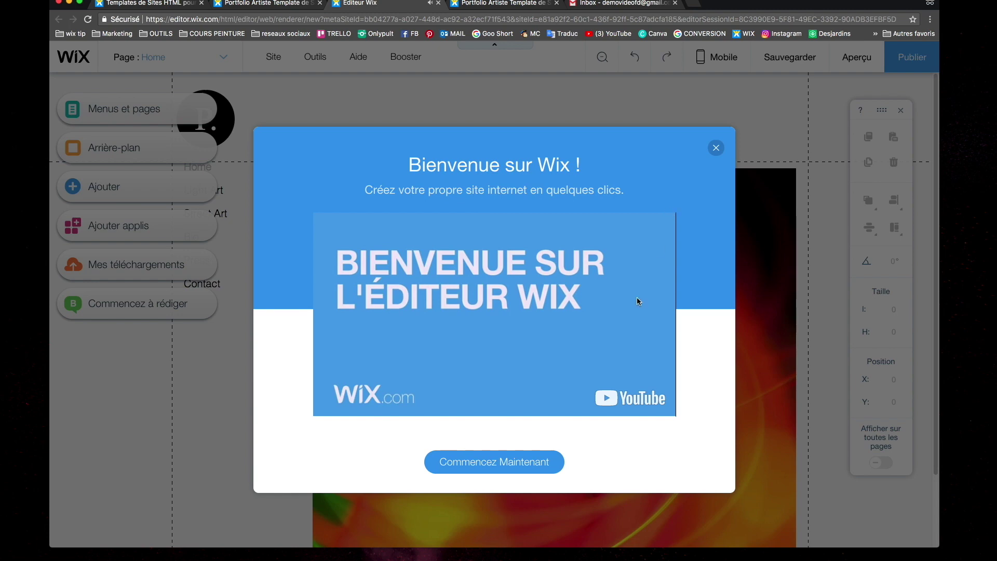
pyautogui.click(460, 364)
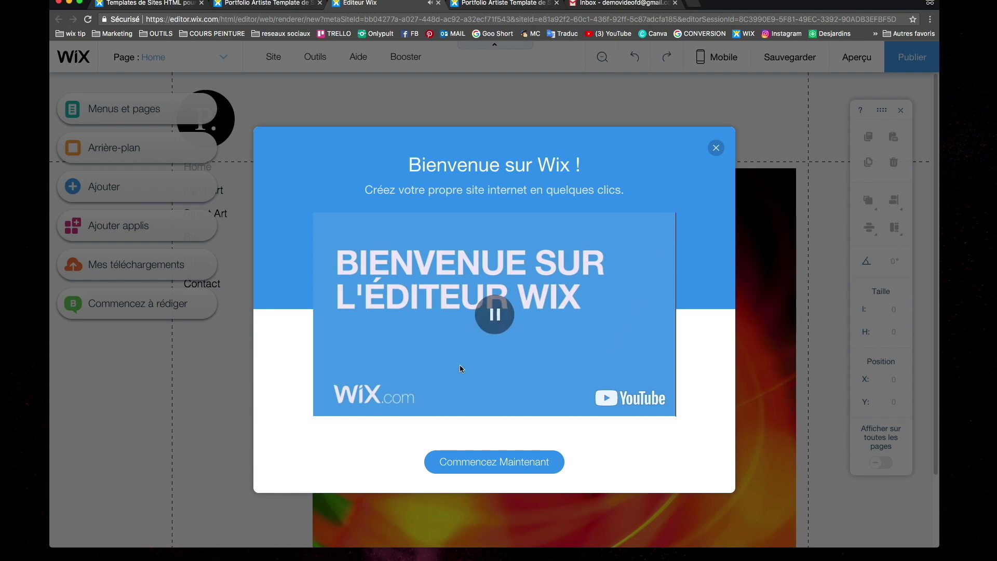
pyautogui.click(716, 148)
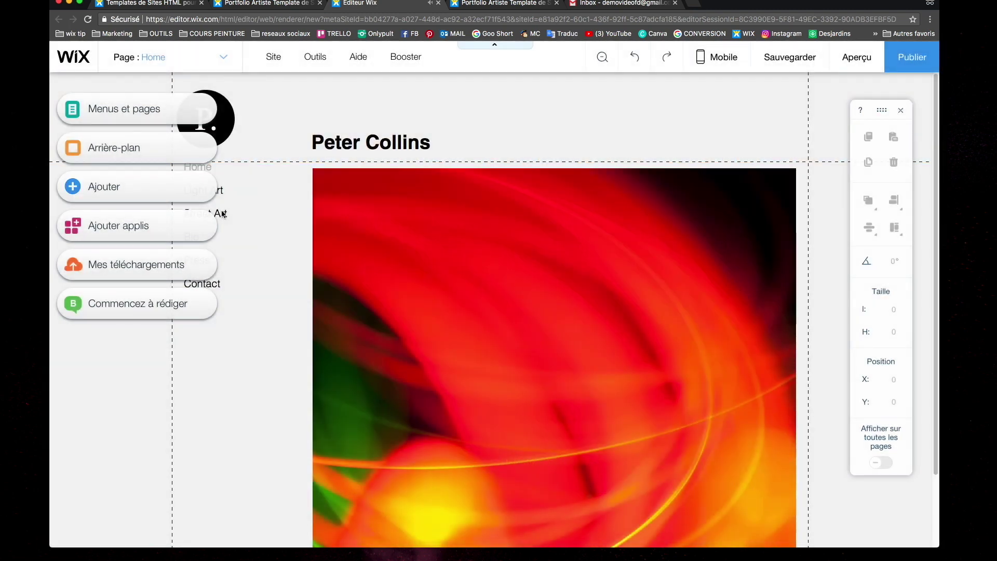
pyautogui.scroll(-3, 309, 217)
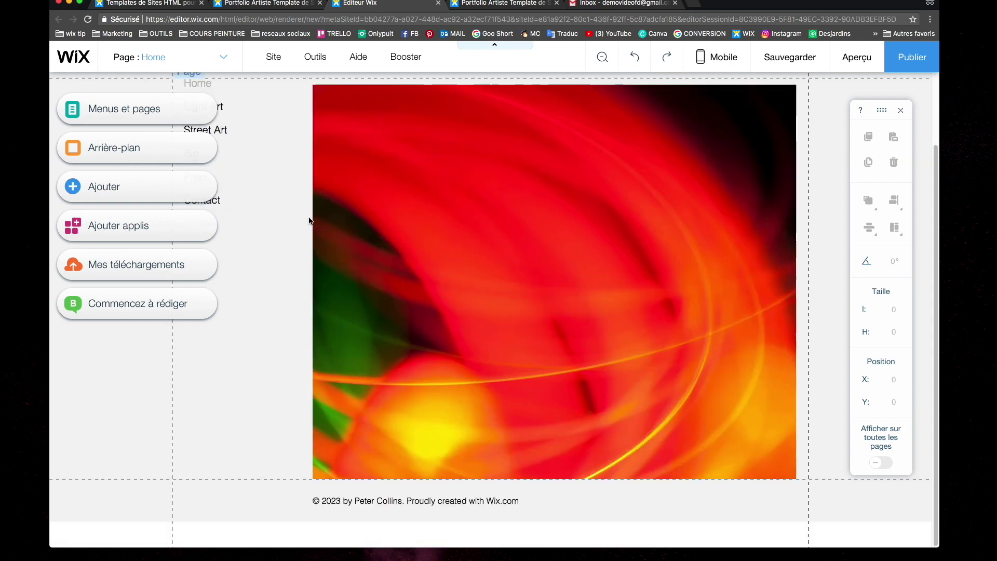
pyautogui.scroll(3, 309, 218)
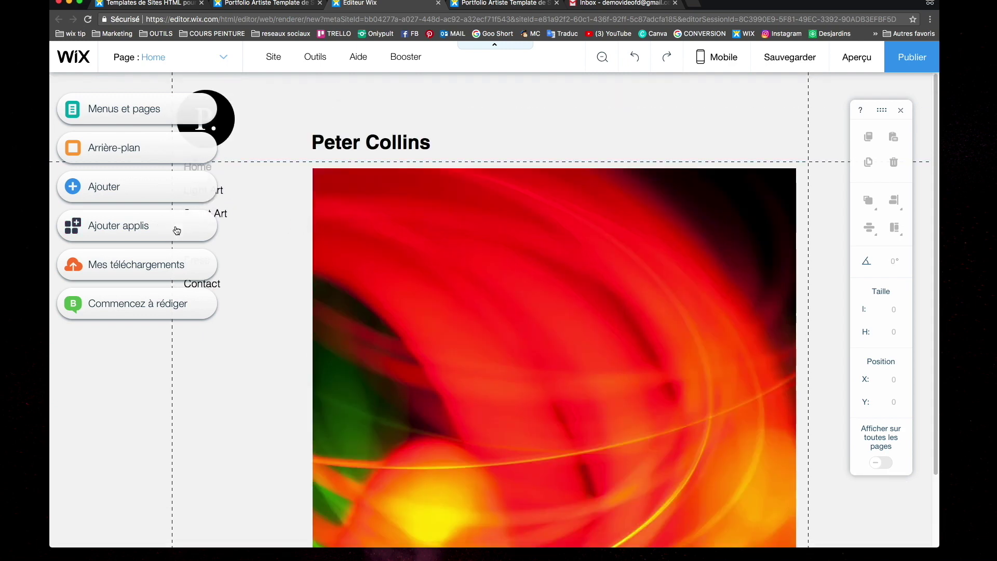
pyautogui.scroll(-3, 408, 156)
pyautogui.scroll(3, 408, 157)
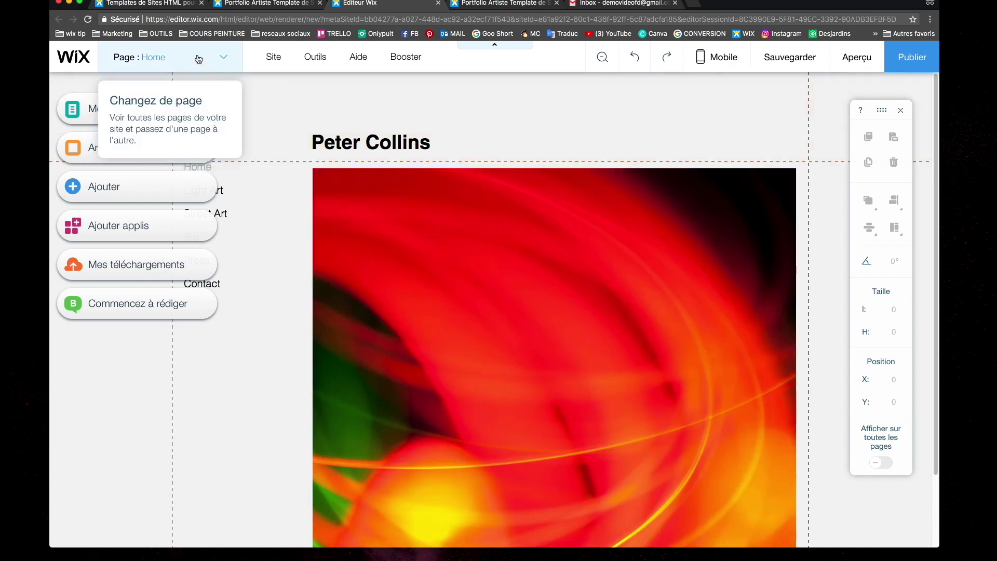
pyautogui.click(197, 55)
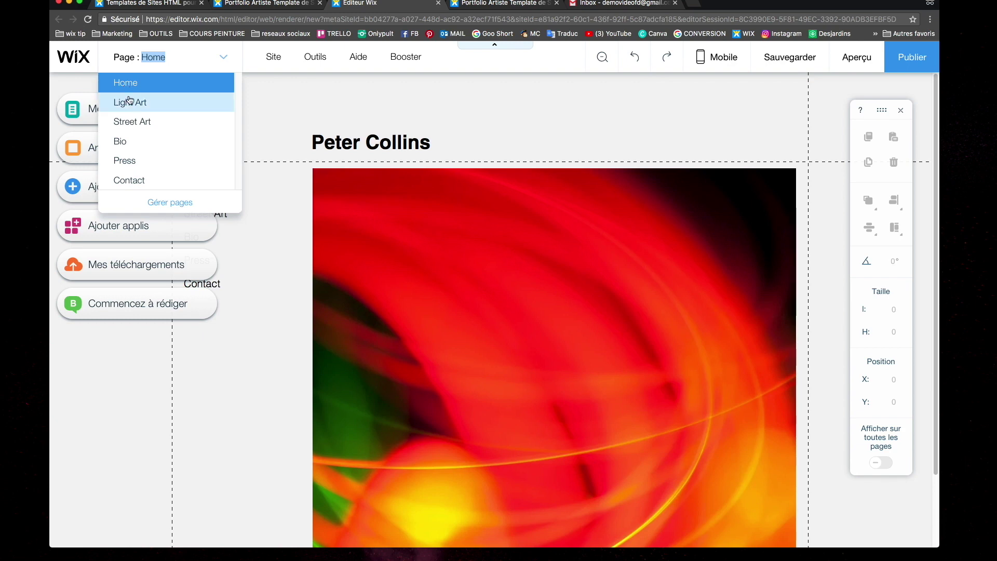
# In Gérer pages, rename the Home page to Accueil
pyautogui.click(171, 203)
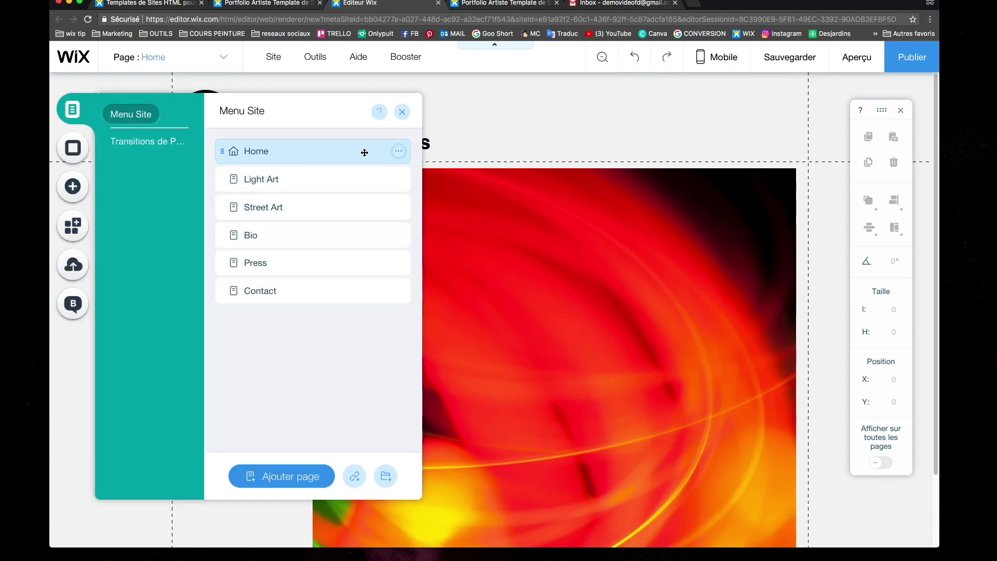
pyautogui.click(398, 151)
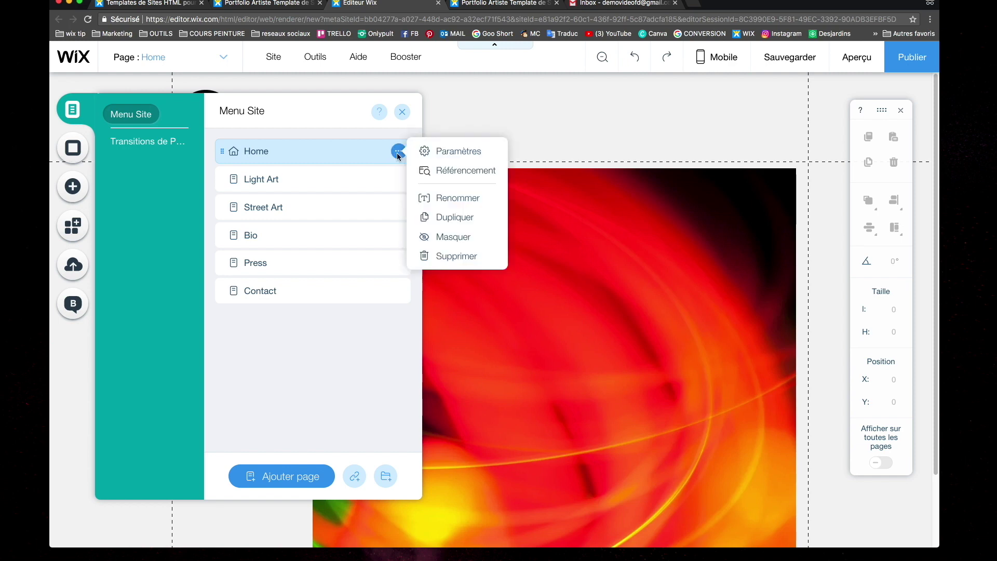
pyautogui.click(444, 197)
pyautogui.write('Accueil')
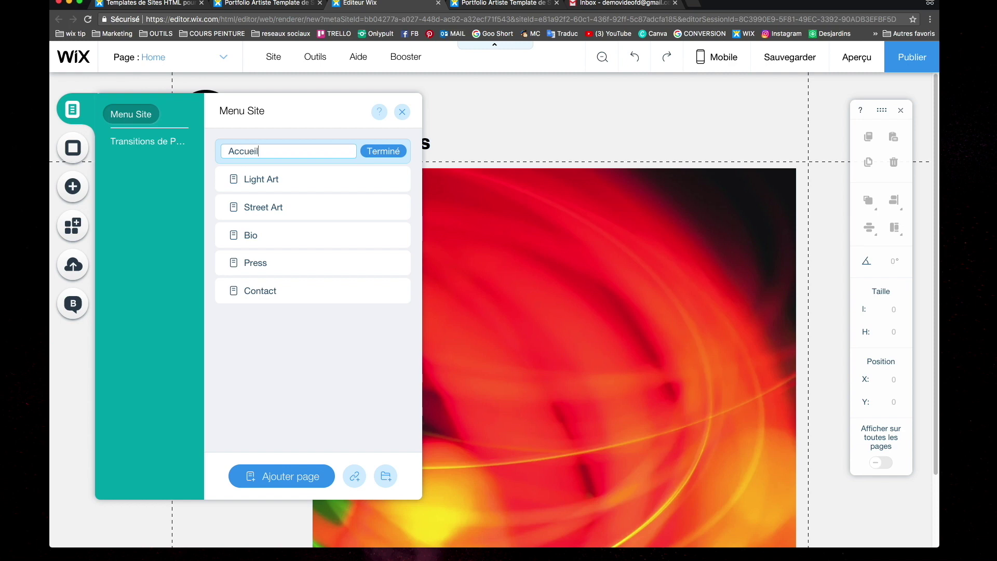
pyautogui.click(383, 151)
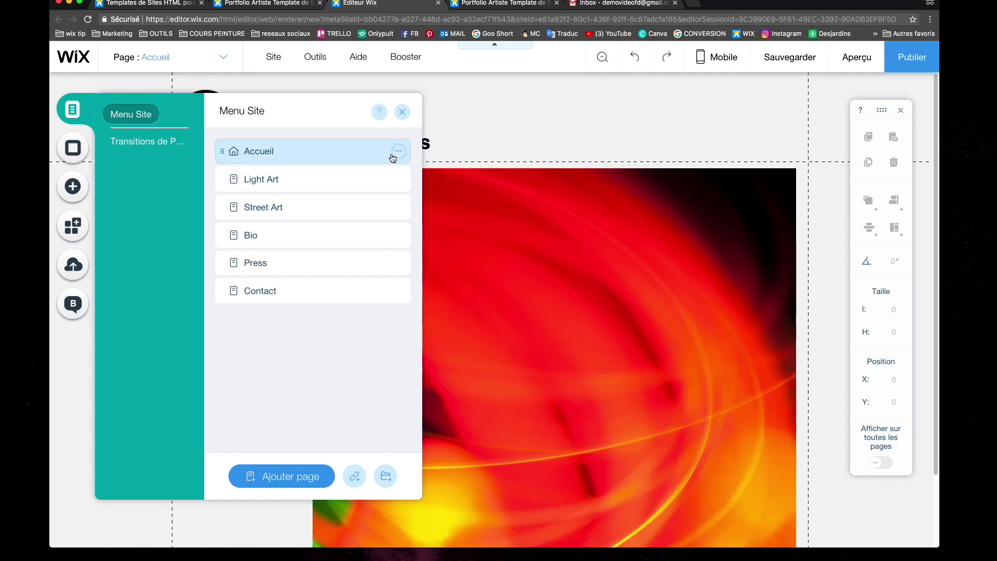
# Rename the Light Art page to Animalier
pyautogui.doubleClick(359, 179)
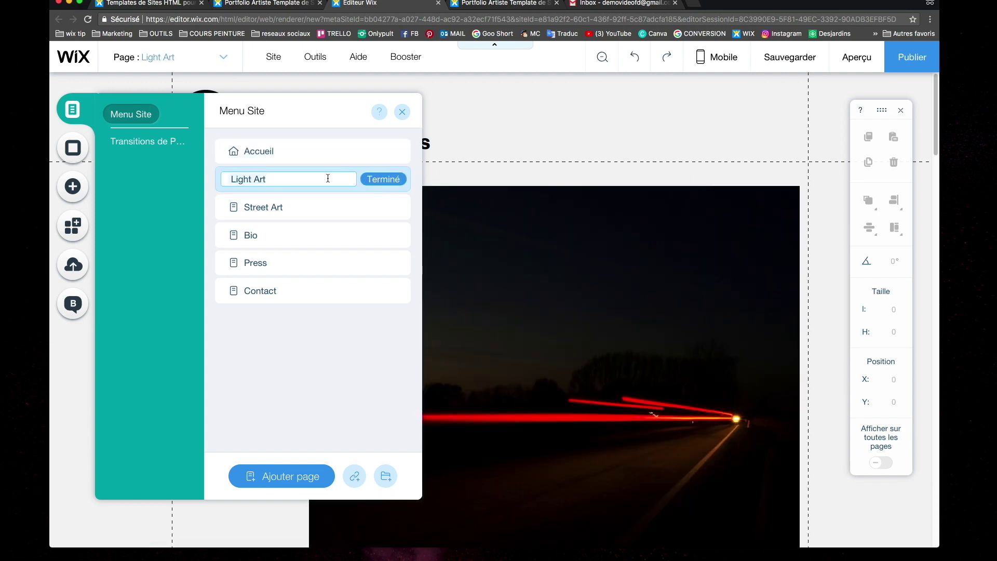
pyautogui.write('A')
pyautogui.press('BackSpace')
pyautogui.write('Pe')
pyautogui.write('i')
pyautogui.press('BackSpace')
pyautogui.press('BackSpace')
pyautogui.press('BackSpace')
pyautogui.write('Animalier')
pyautogui.click(399, 182)
# Rename the Street Art page to Personnage
pyautogui.click(308, 210)
pyautogui.click(399, 208)
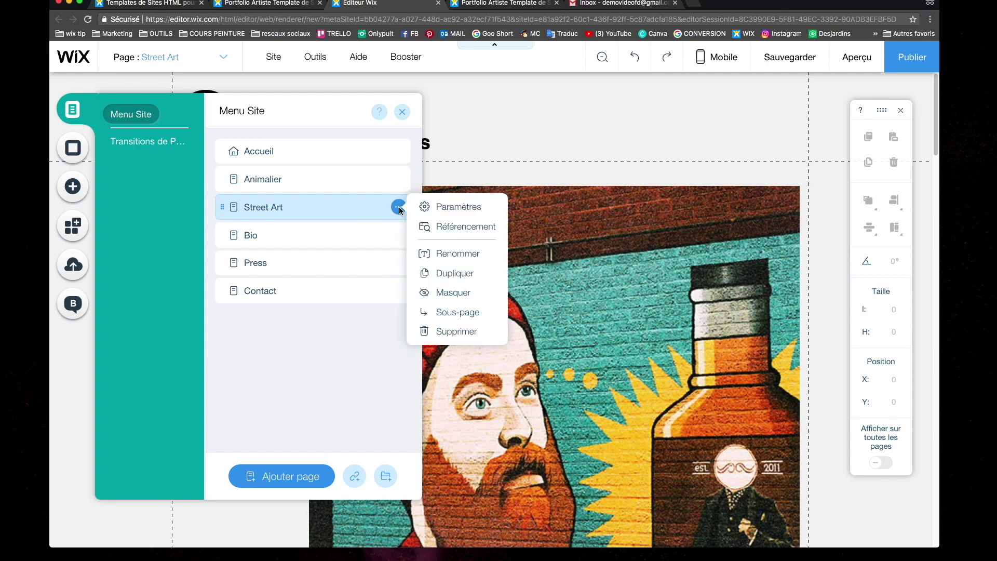
pyautogui.click(445, 256)
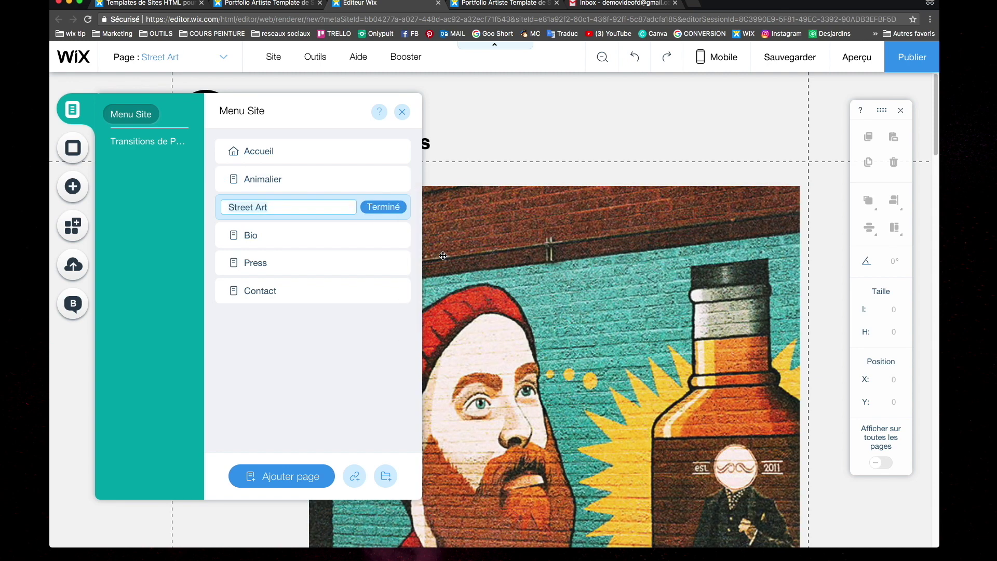
pyautogui.write('Personnage')
pyautogui.click(370, 208)
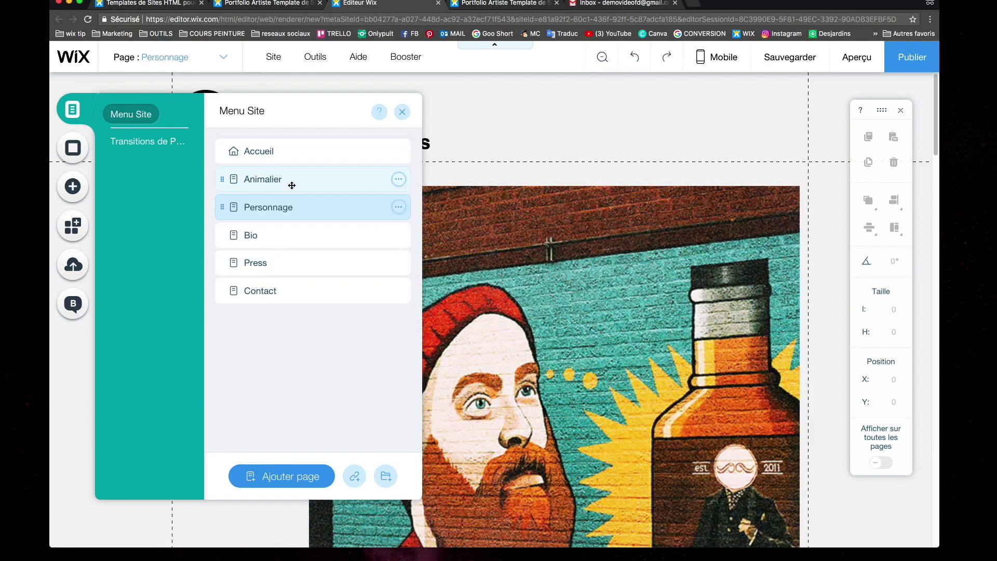
# Rename the Bio page, first to Biographie and then to À propos
pyautogui.click(315, 243)
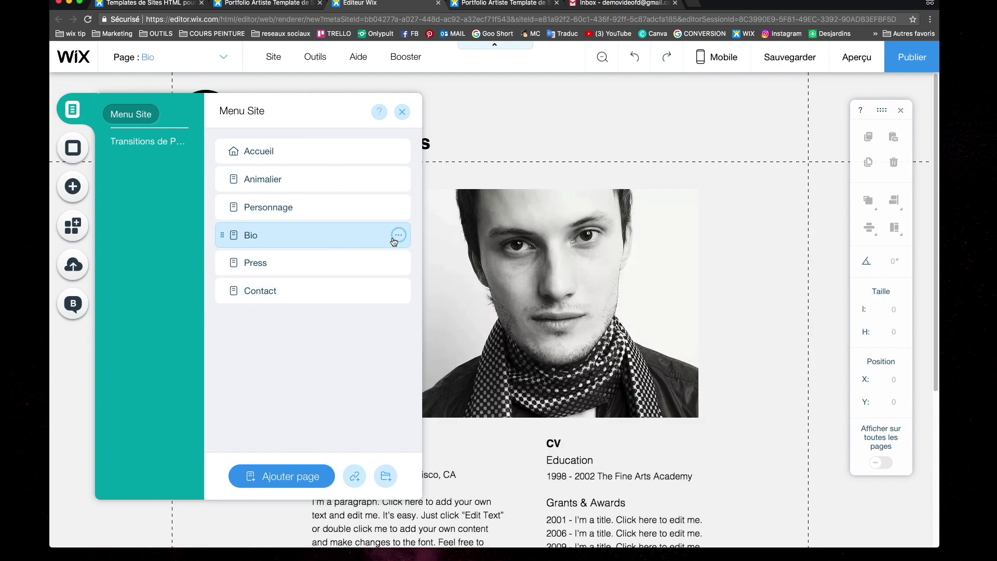
pyautogui.click(398, 235)
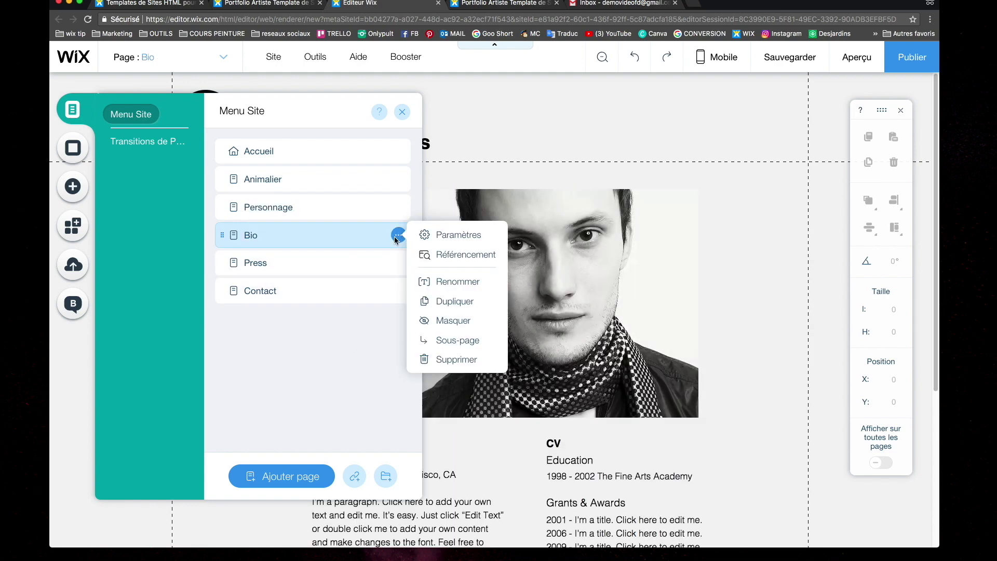
pyautogui.click(463, 282)
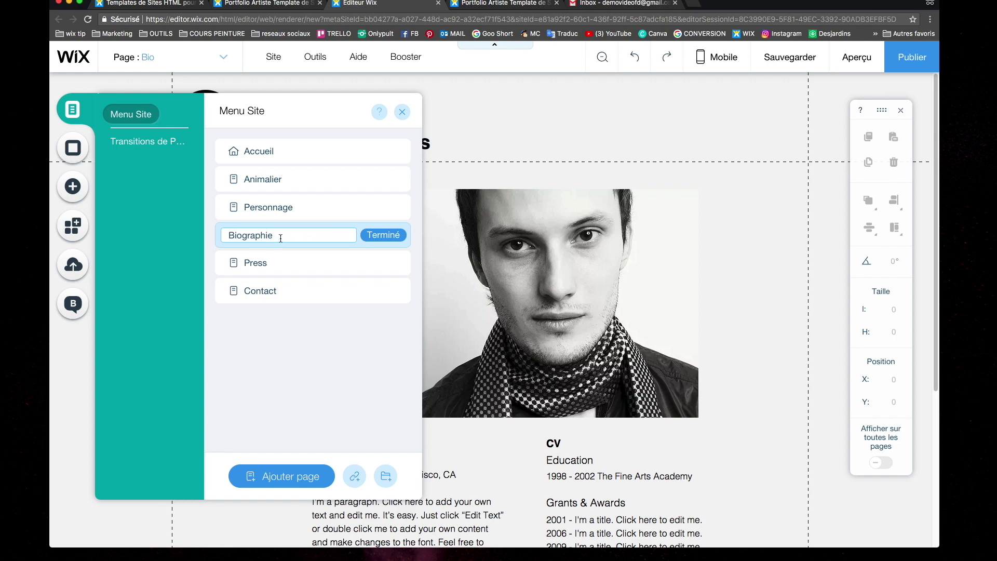
pyautogui.moveTo(283, 237); pyautogui.dragTo(245, 233)
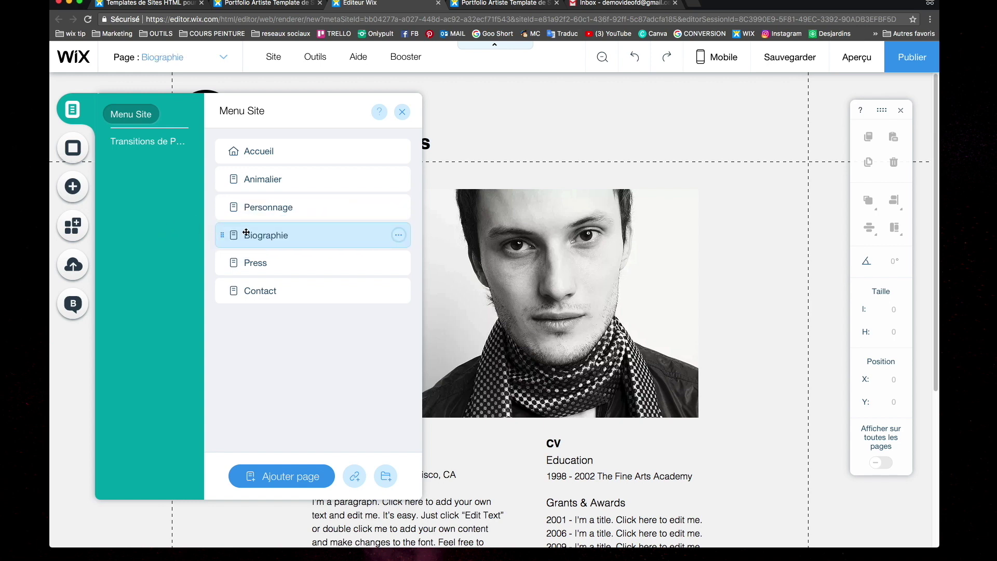
pyautogui.click(398, 236)
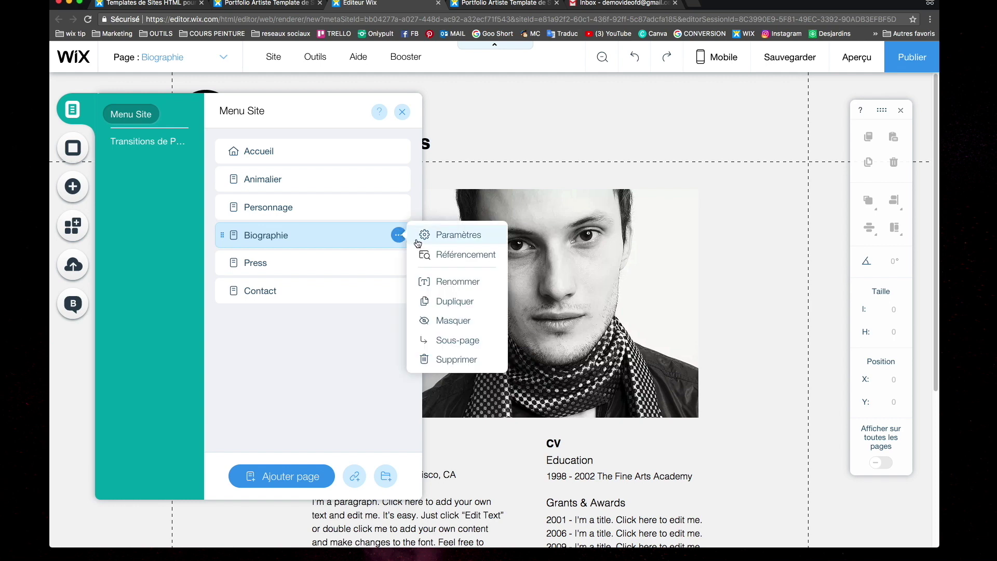
pyautogui.click(439, 293)
pyautogui.write('À propos')
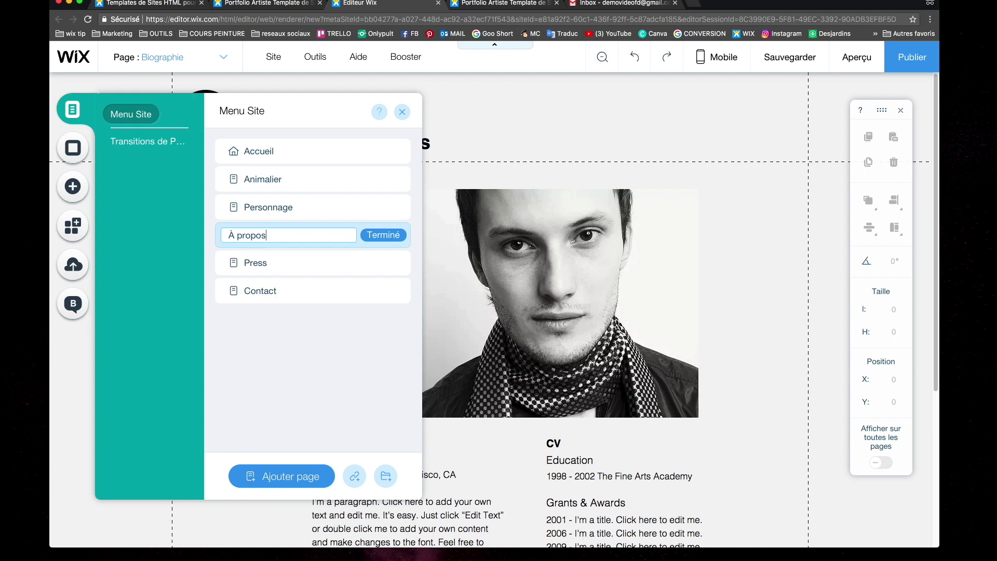
pyautogui.click(393, 239)
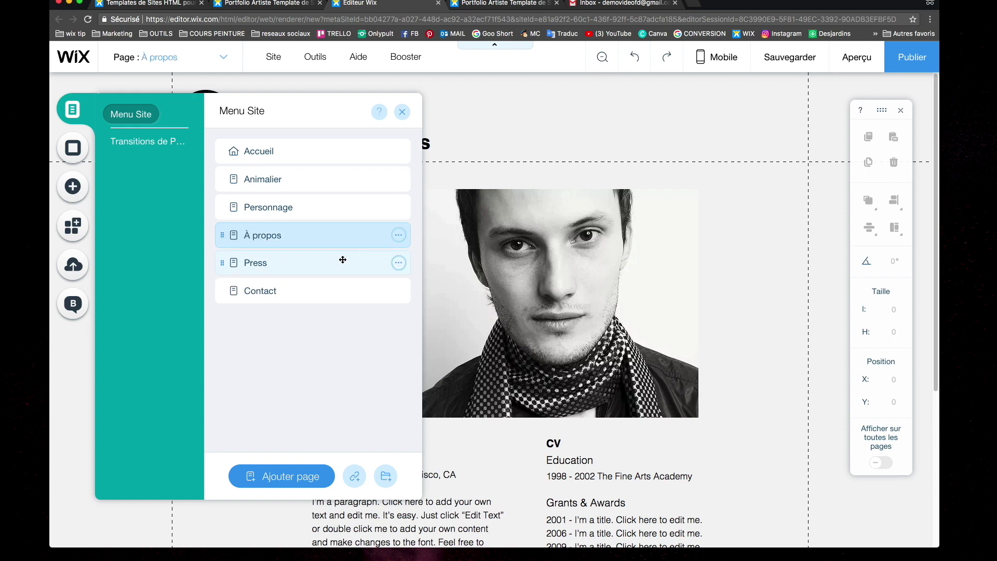
pyautogui.click(335, 267)
pyautogui.click(398, 262)
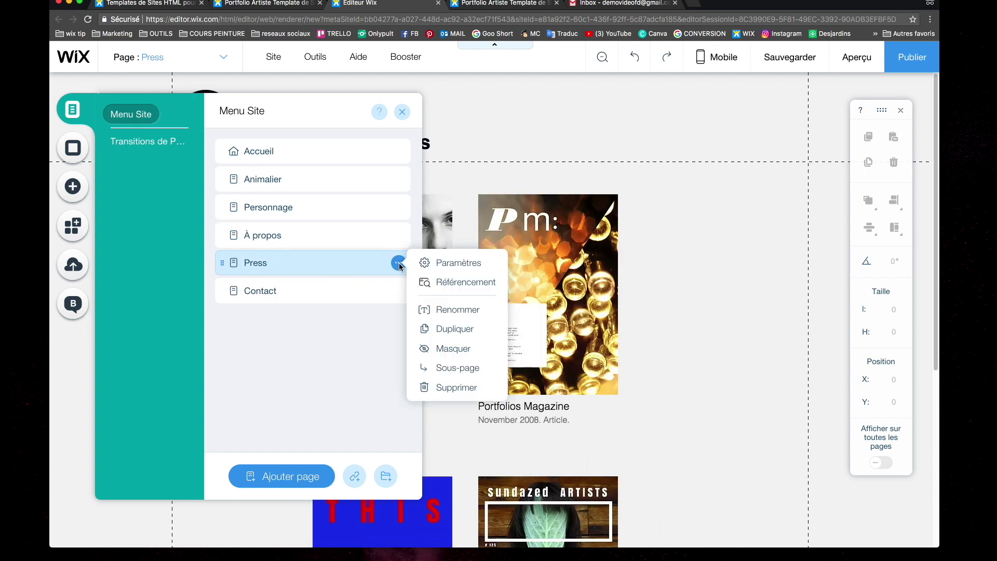
# Delete the Press and Personnage pages from the site menu
pyautogui.click(457, 387)
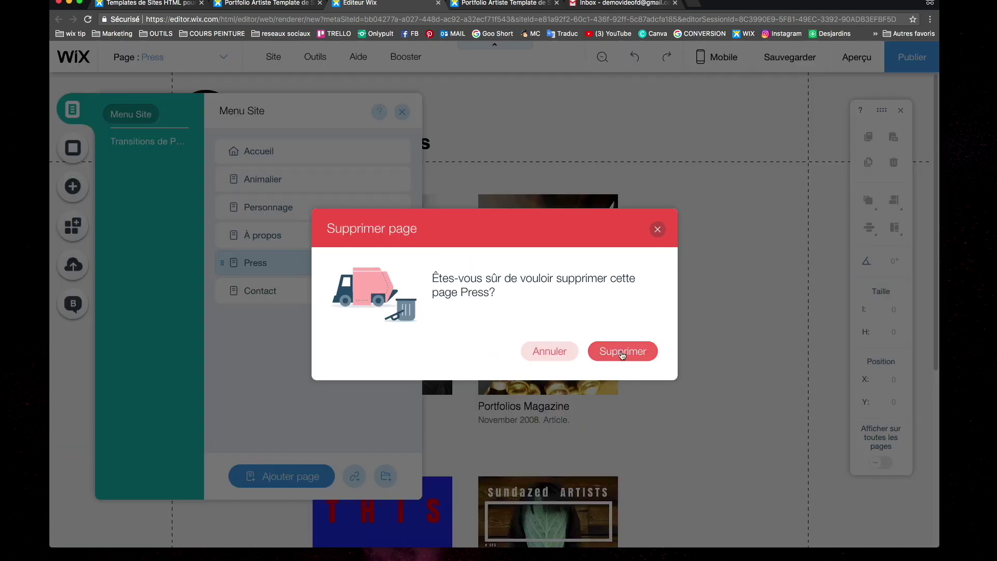
pyautogui.click(620, 351)
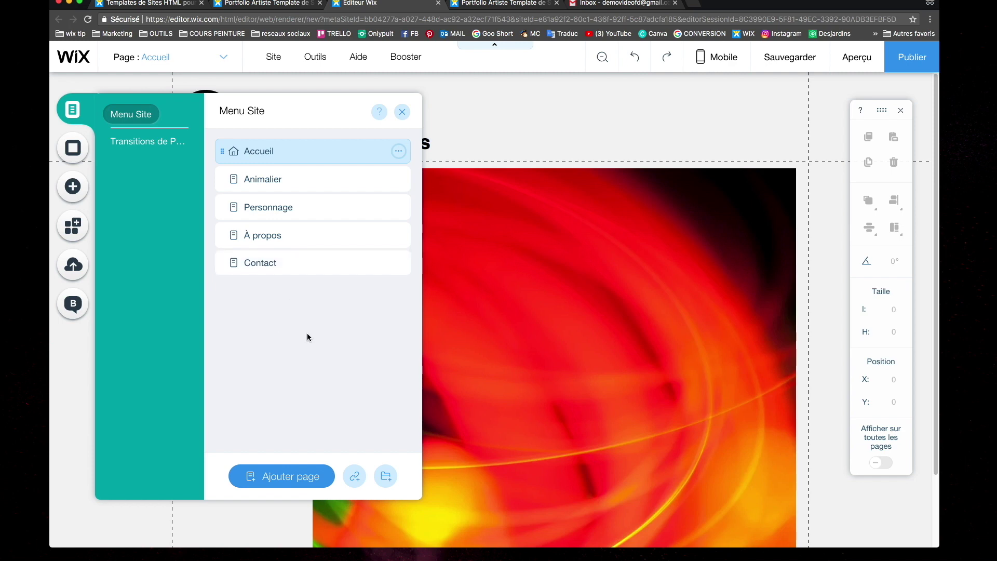
pyautogui.click(399, 208)
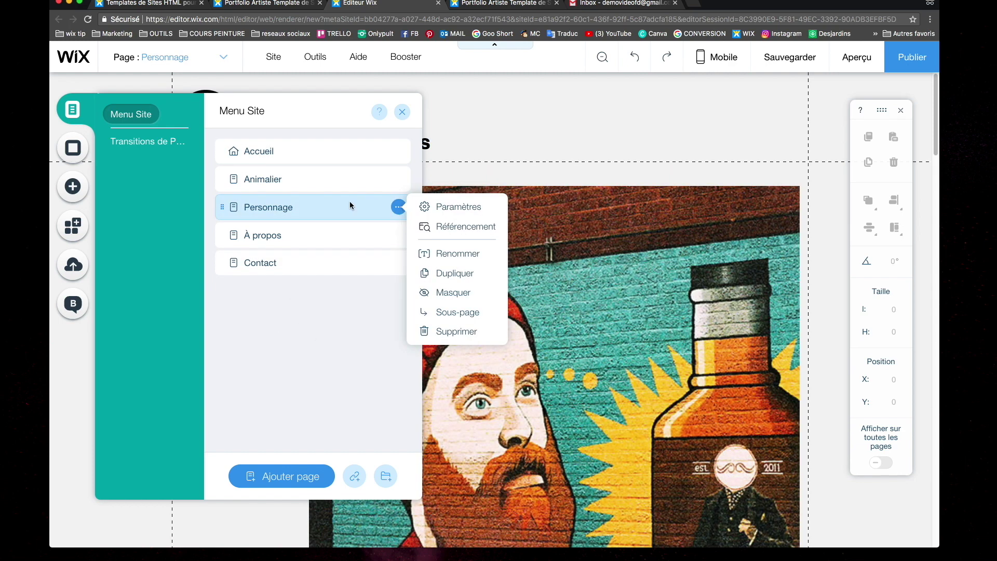
pyautogui.click(458, 331)
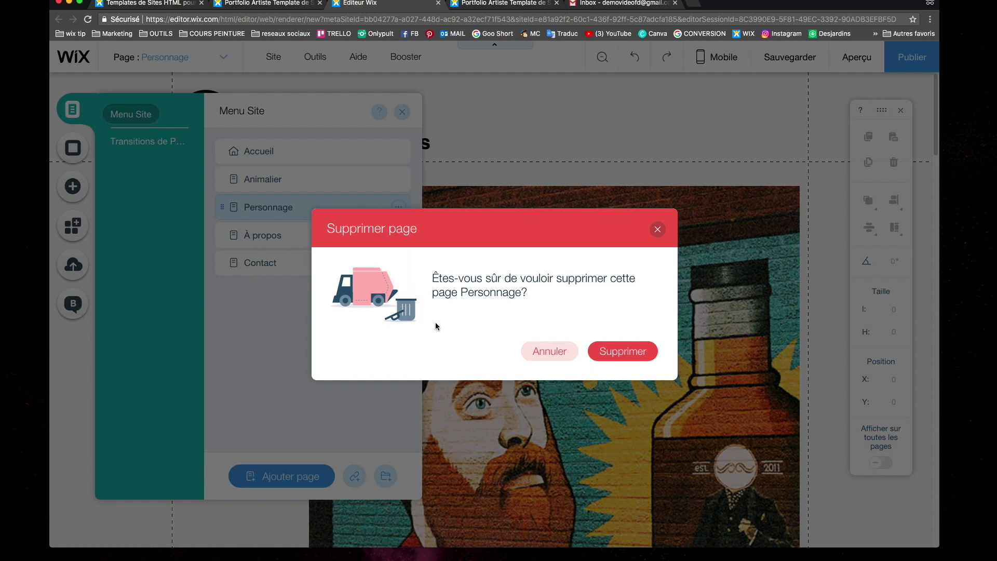
pyautogui.click(630, 352)
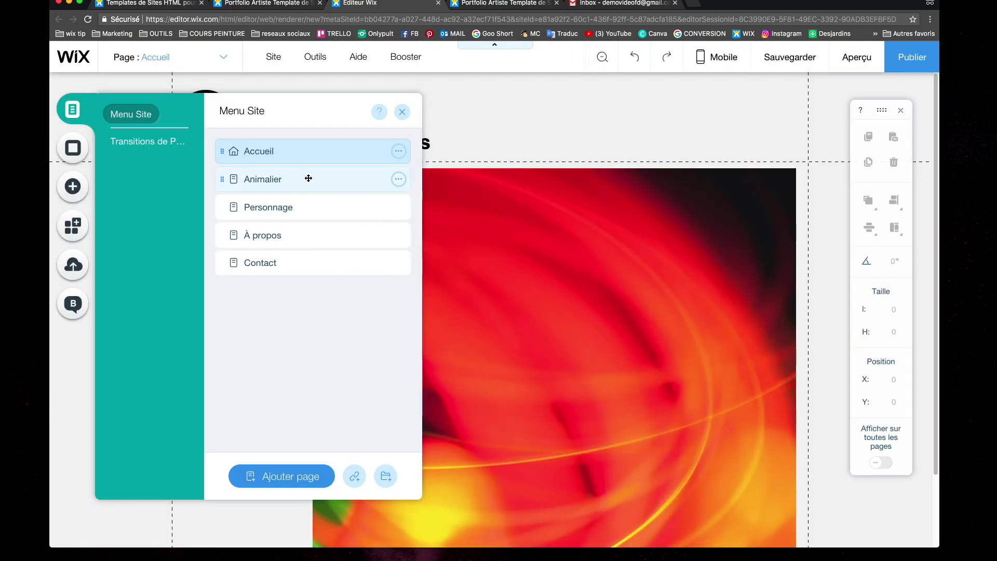
# Rename the Animalier page to Portfolio
pyautogui.click(398, 178)
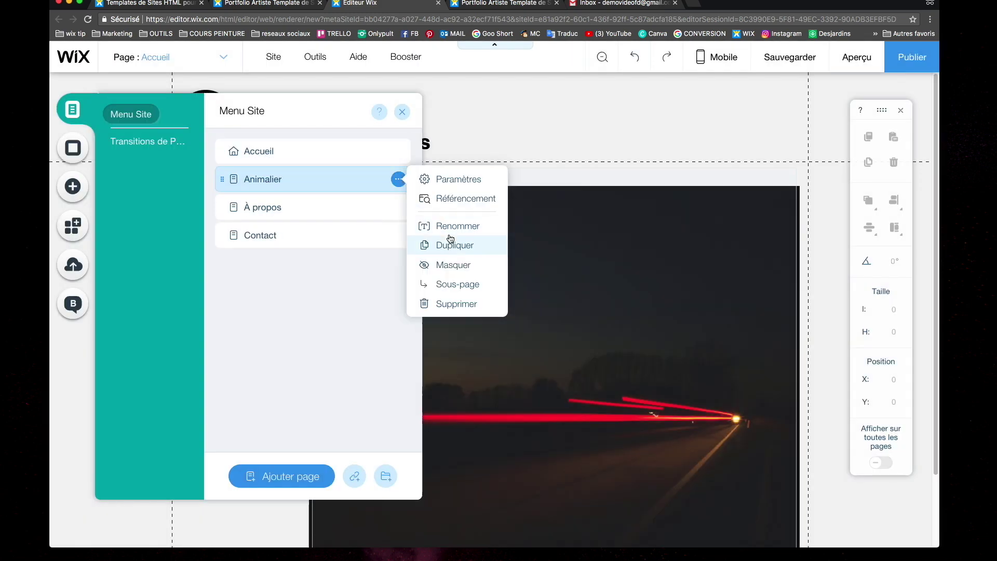
pyautogui.click(454, 240)
pyautogui.write('Portfolio')
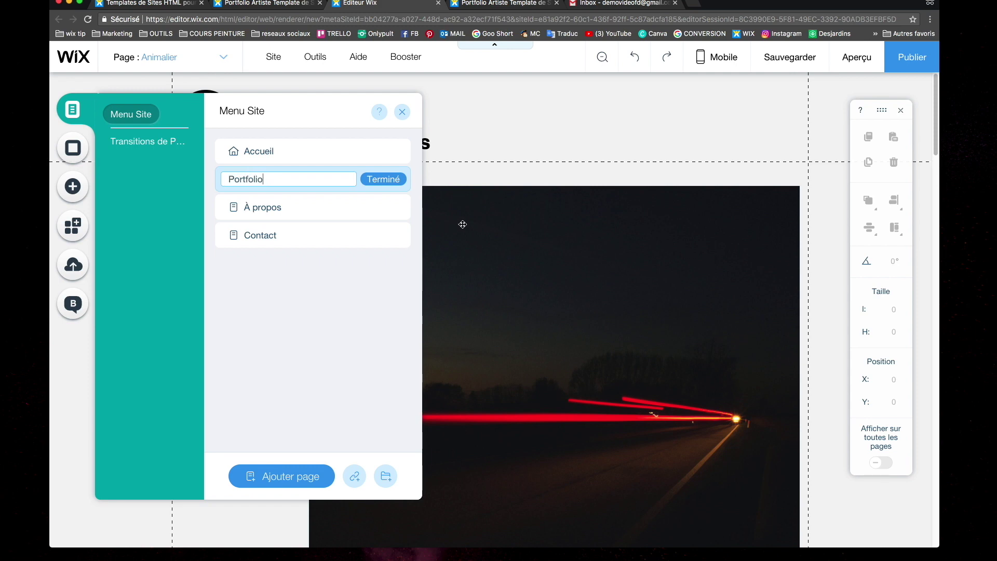
pyautogui.click(398, 180)
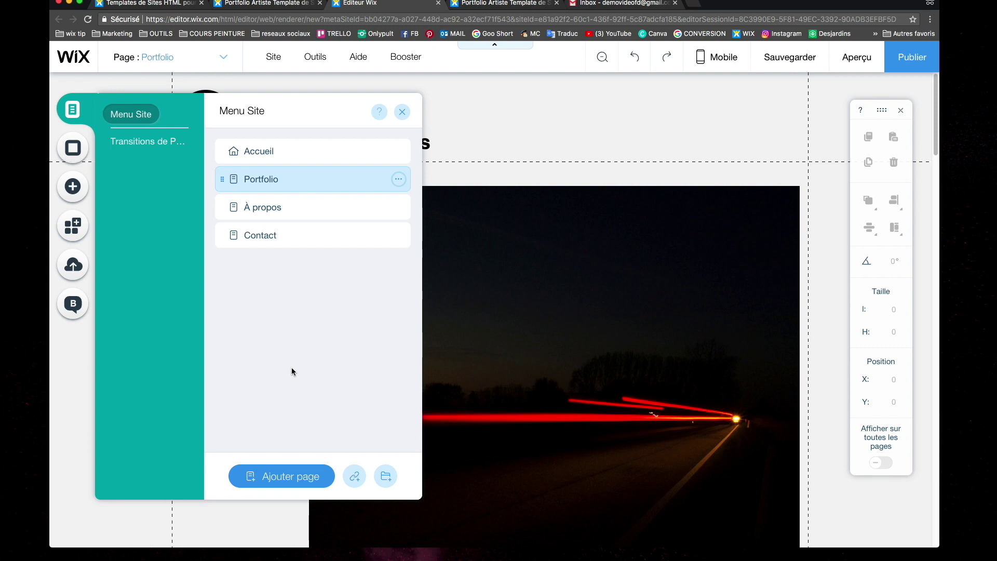
# Add a new page with its default name, then delete it again
pyautogui.click(290, 477)
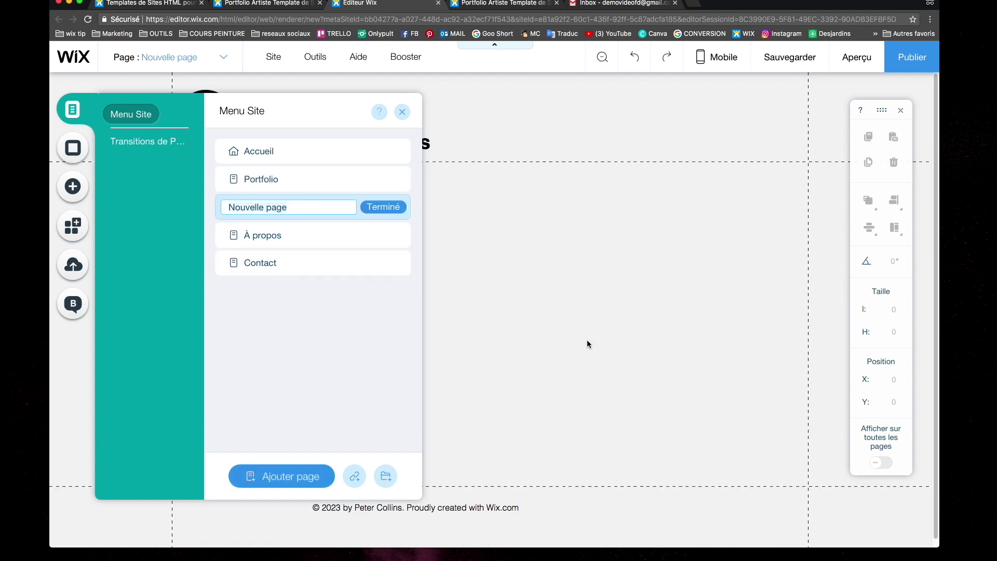
pyautogui.click(383, 207)
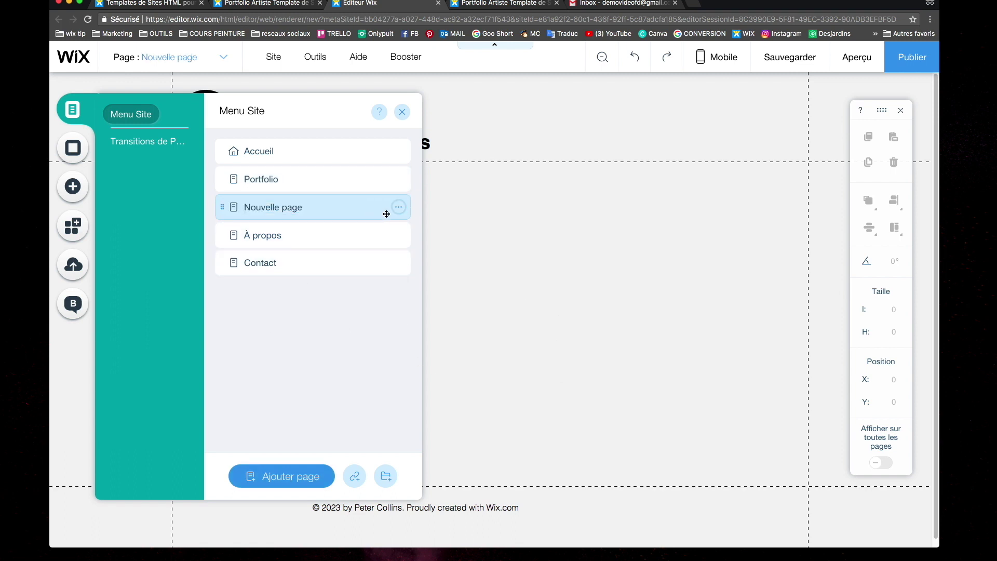
pyautogui.click(399, 210)
pyautogui.click(450, 331)
pyautogui.click(612, 349)
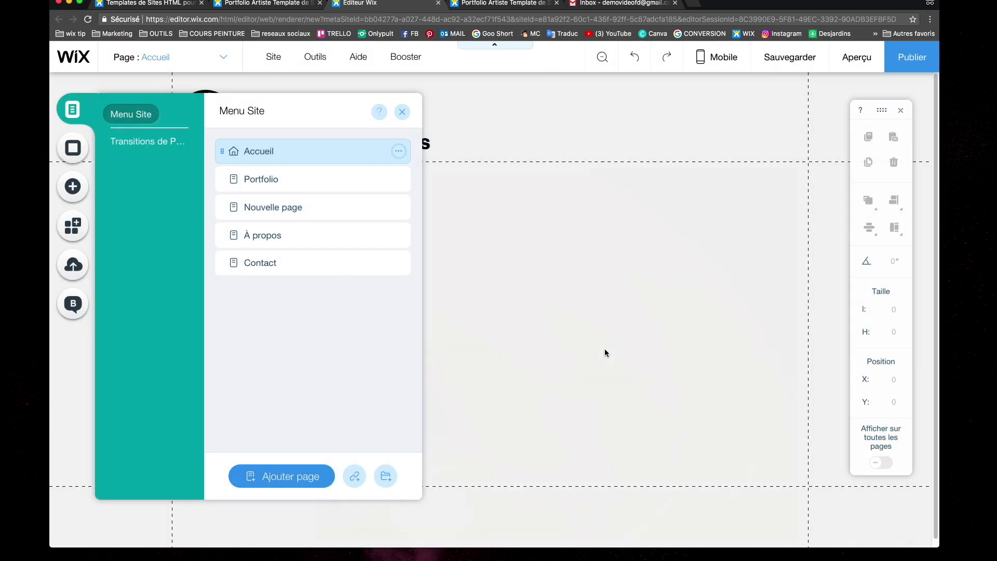
# Close the page list, select the round P. logo in the header, and delete it
pyautogui.click(402, 112)
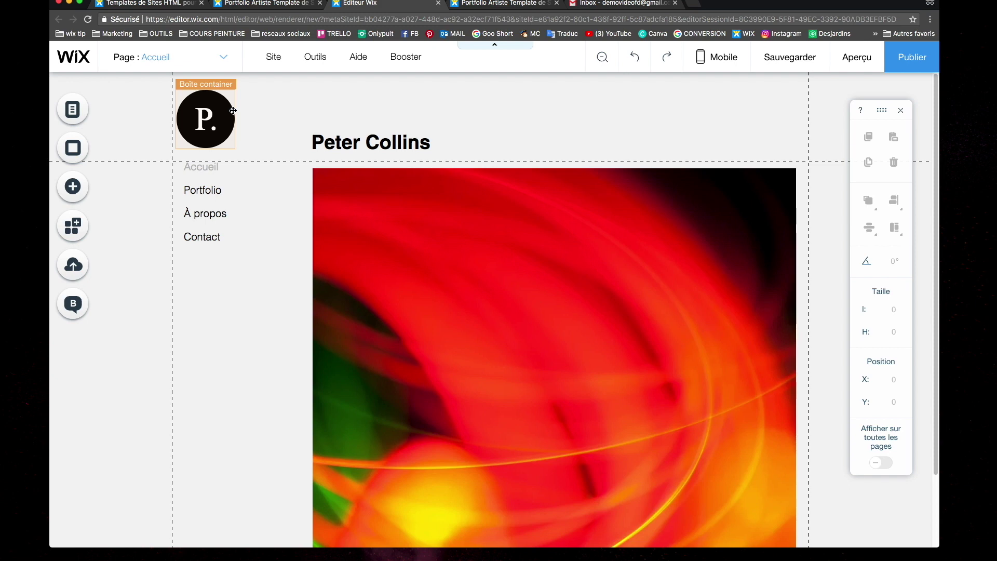
pyautogui.click(233, 115)
pyautogui.click(231, 122)
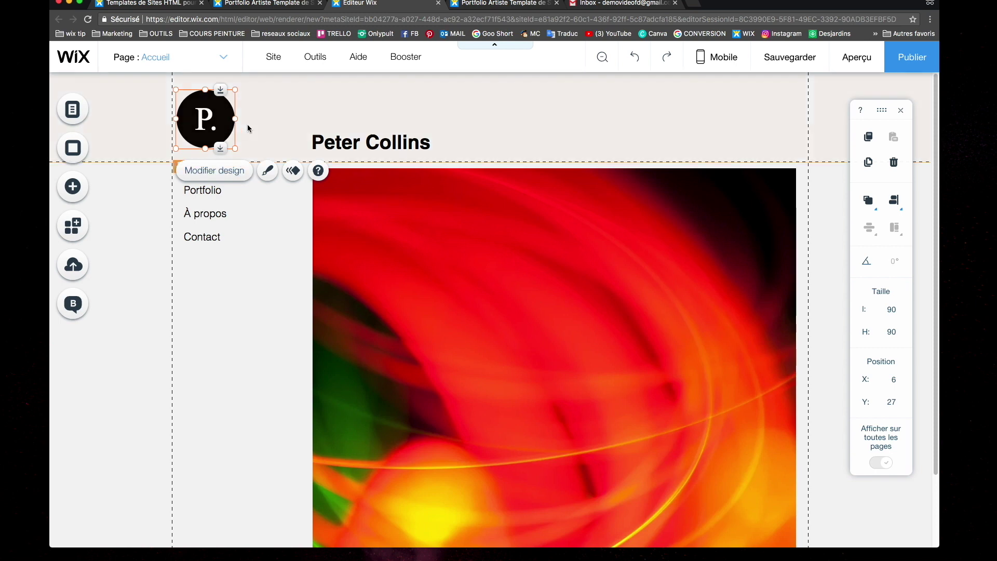
pyautogui.press('Delete')
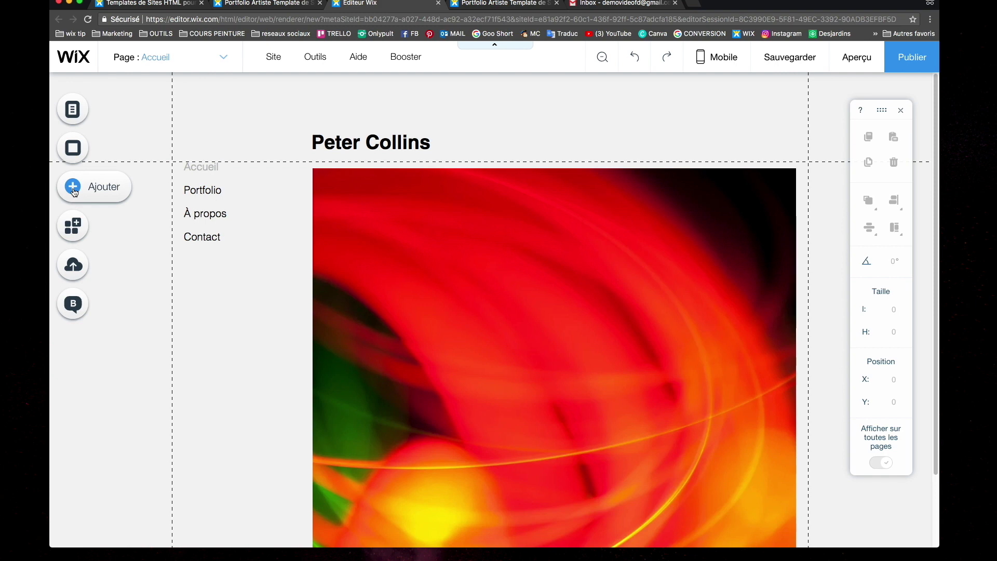
# Browse the Contact, Réseaux Sociaux and Image vectorielle element categories, then show the Image options
pyautogui.click(74, 192)
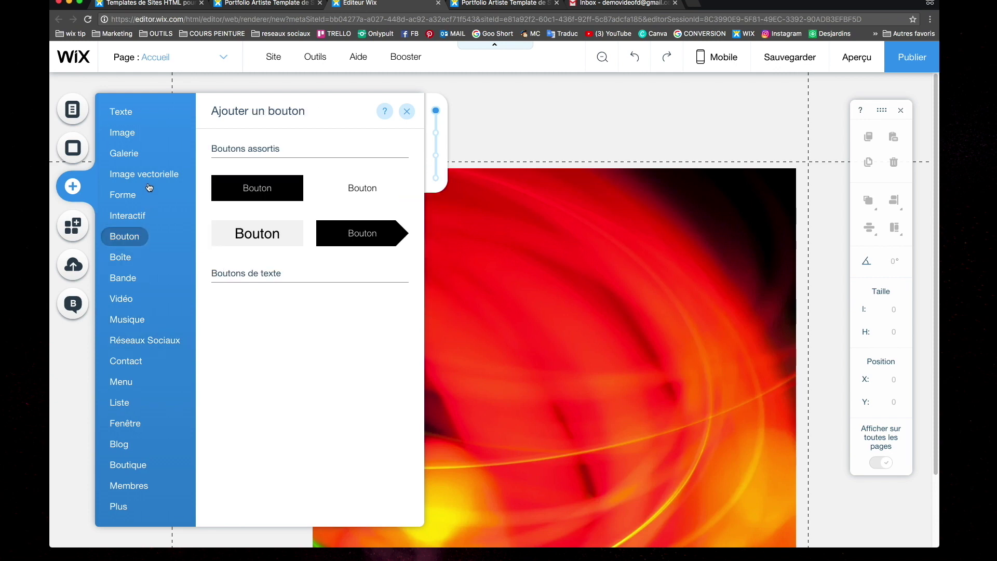
pyautogui.click(140, 365)
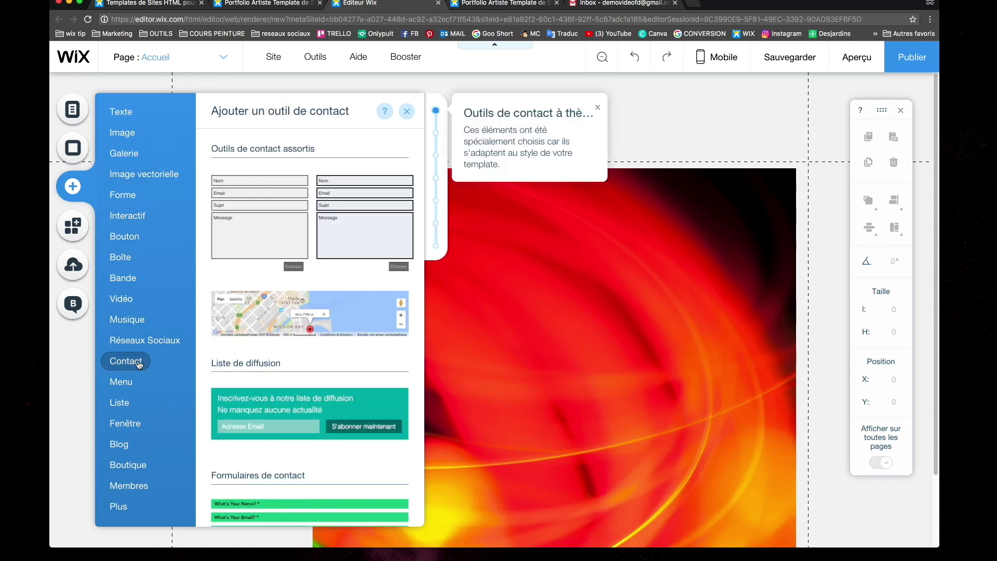
pyautogui.click(140, 341)
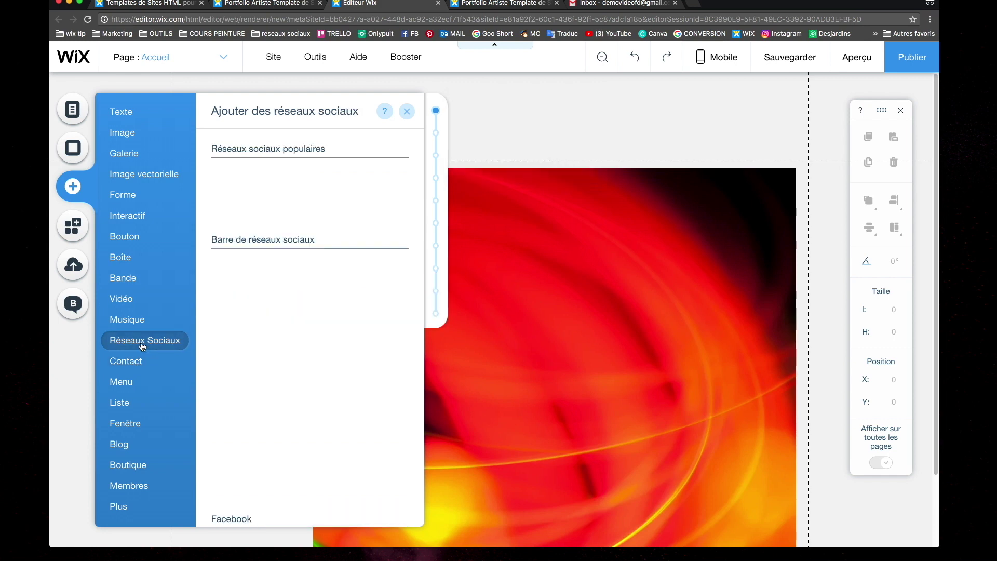
pyautogui.click(130, 176)
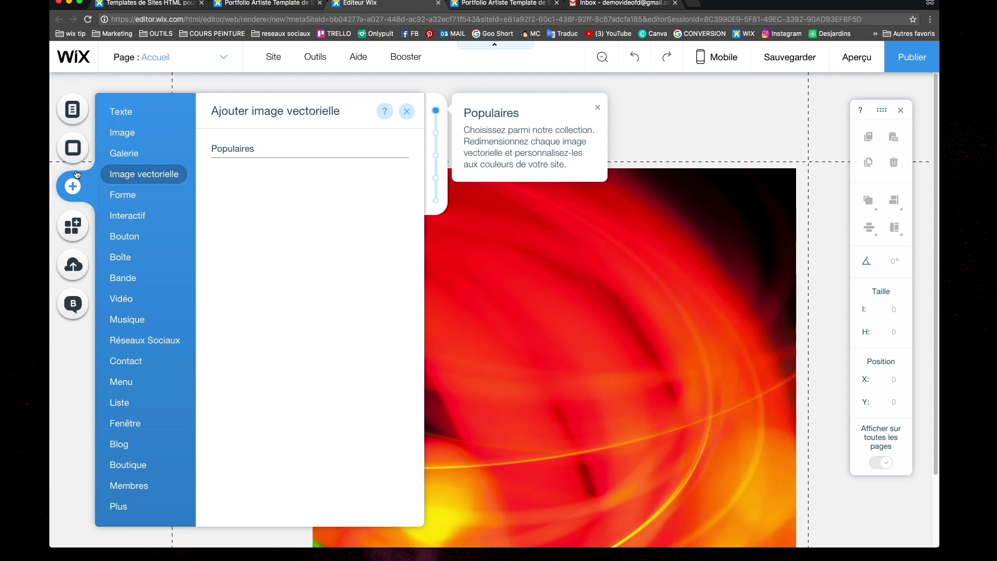
pyautogui.moveTo(118, 135)
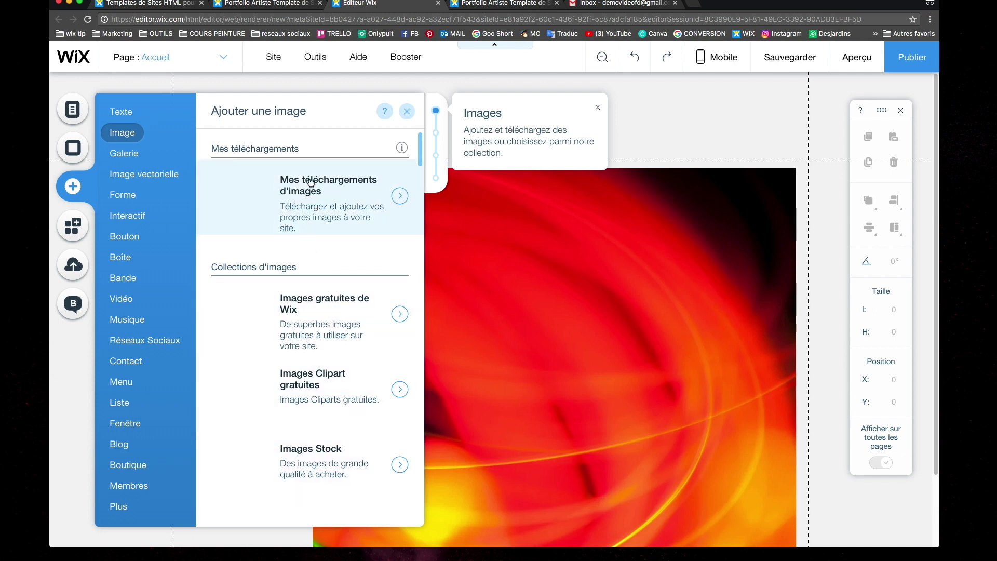
# Upload DSC01552.JPG to the image uploads and add the dF stamp image to the page
pyautogui.click(315, 207)
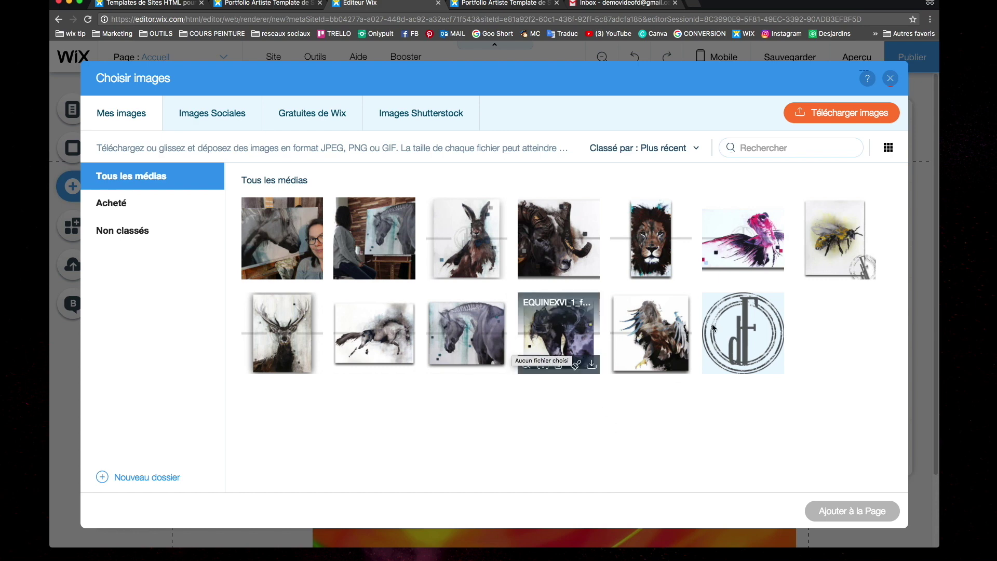
pyautogui.click(834, 114)
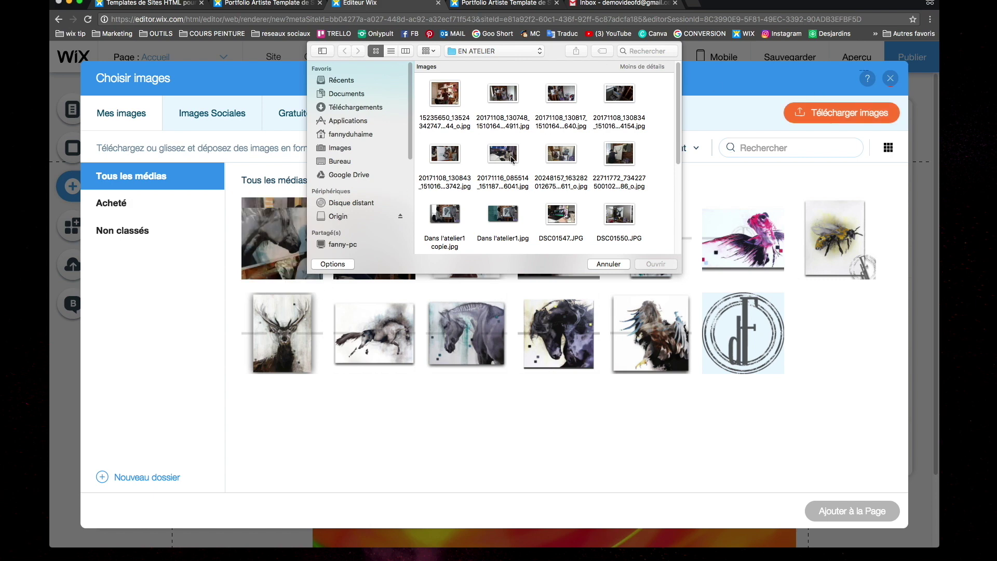
pyautogui.scroll(-5, 511, 158)
pyautogui.doubleClick(502, 136)
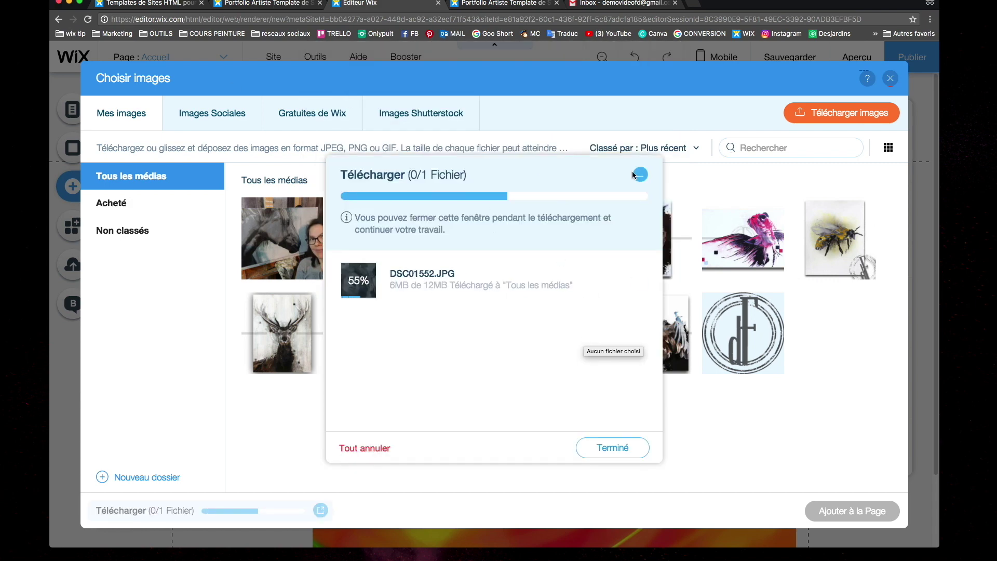
pyautogui.click(635, 175)
pyautogui.click(818, 333)
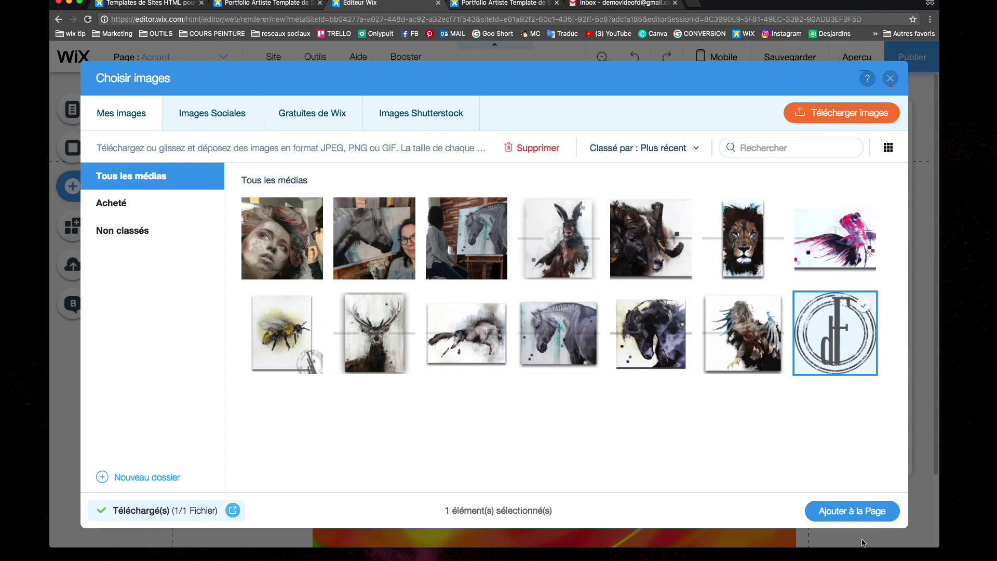
pyautogui.click(859, 516)
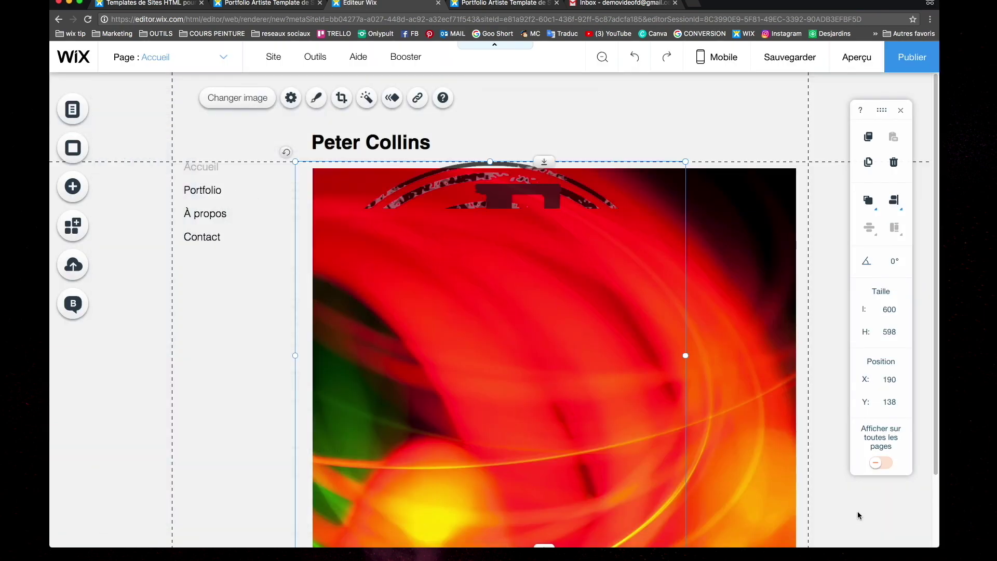
# Shrink the dF stamp image and move it up to the page's top-left
pyautogui.moveTo(686, 161); pyautogui.dragTo(409, 434)
pyautogui.moveTo(373, 491); pyautogui.dragTo(254, 166)
pyautogui.moveTo(290, 225); pyautogui.dragTo(261, 278)
# Move the page menu lower and dock the dF stamp into the header's top-left as a logo
pyautogui.click(254, 190)
pyautogui.moveTo(219, 168); pyautogui.dragTo(238, 146)
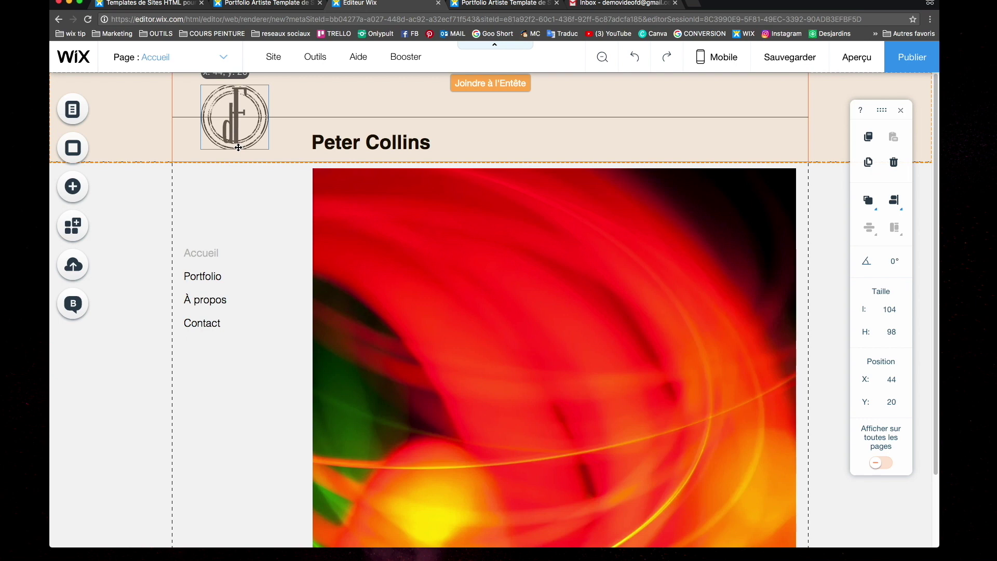
pyautogui.moveTo(238, 147)
pyautogui.mouseDown()
pyautogui.moveTo(448, 125)
pyautogui.moveTo(490, 80)
pyautogui.moveTo(490, 90)
pyautogui.moveTo(215, 91)
pyautogui.moveTo(218, 221)
pyautogui.moveTo(222, 139)
pyautogui.mouseUp()
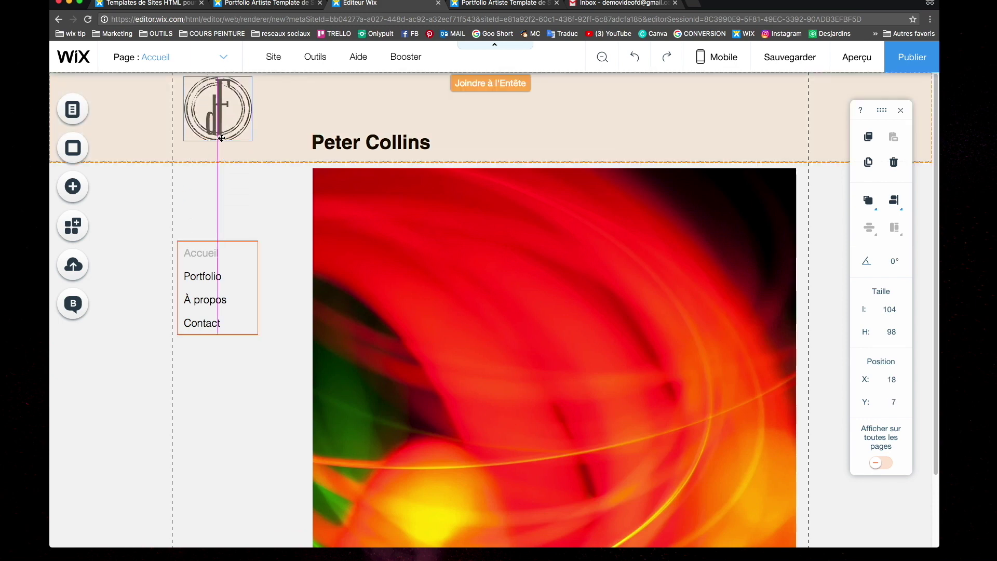
pyautogui.moveTo(222, 138)
pyautogui.mouseDown()
pyautogui.moveTo(224, 235)
pyautogui.moveTo(217, 152)
pyautogui.mouseUp()
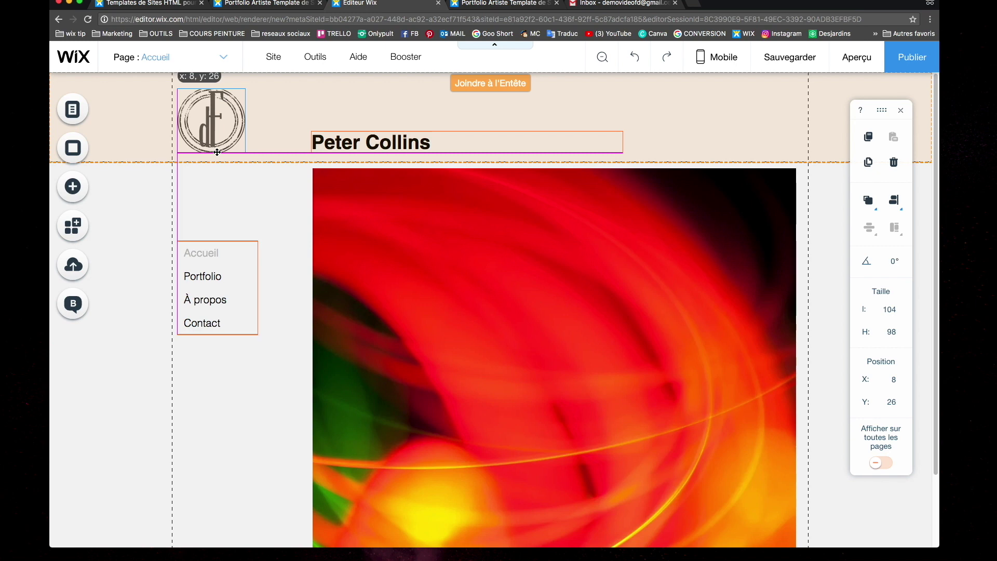
pyautogui.moveTo(217, 152); pyautogui.dragTo(219, 155)
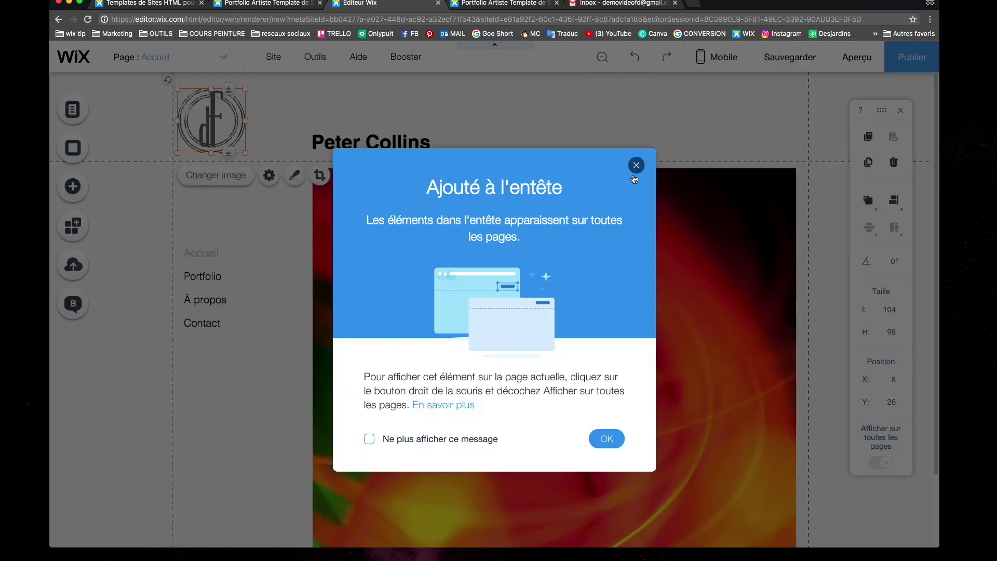
pyautogui.click(456, 441)
pyautogui.click(608, 439)
pyautogui.click(519, 108)
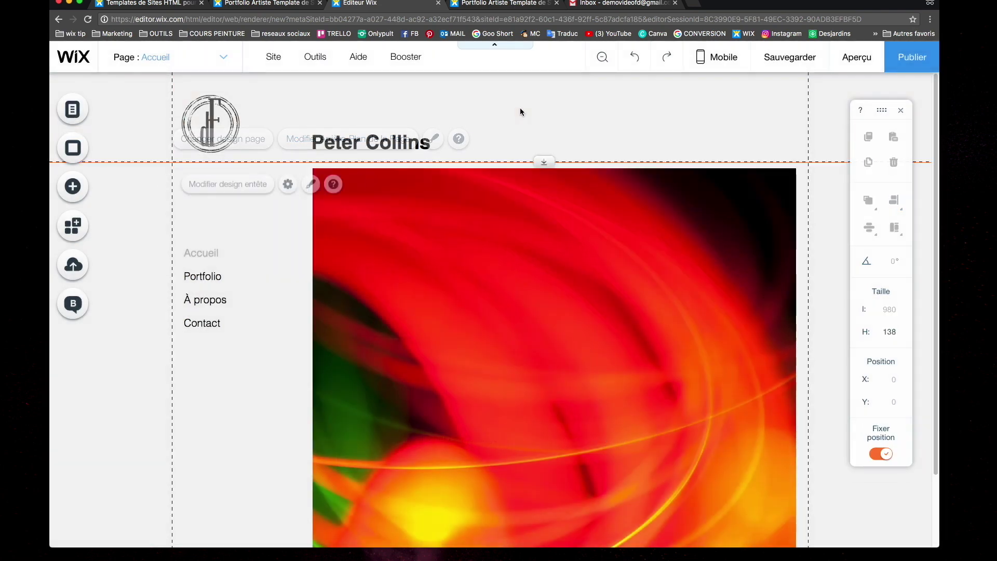
pyautogui.click(399, 144)
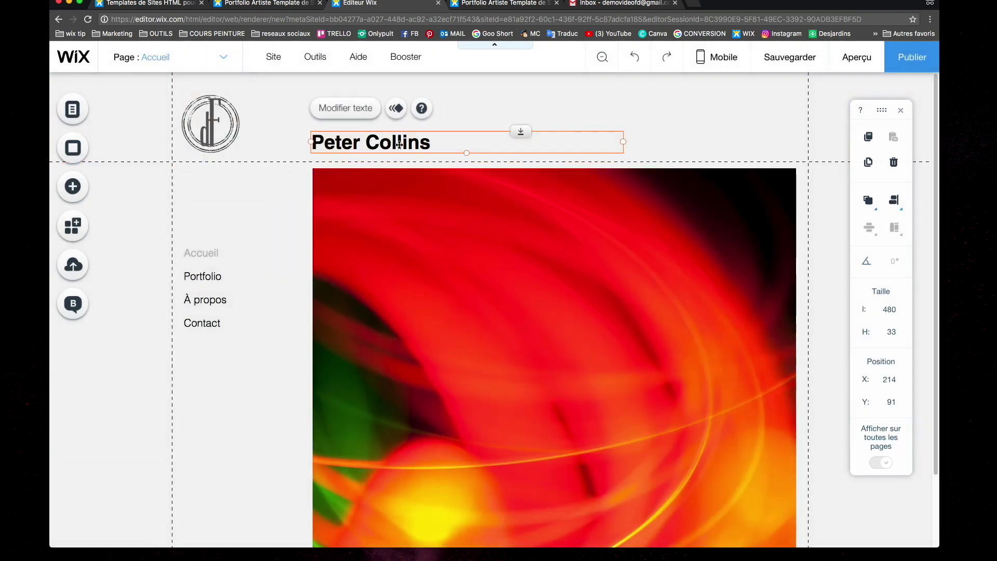
# Change the header title to the owner's full name and move the menu up under the dF logo
pyautogui.click(352, 113)
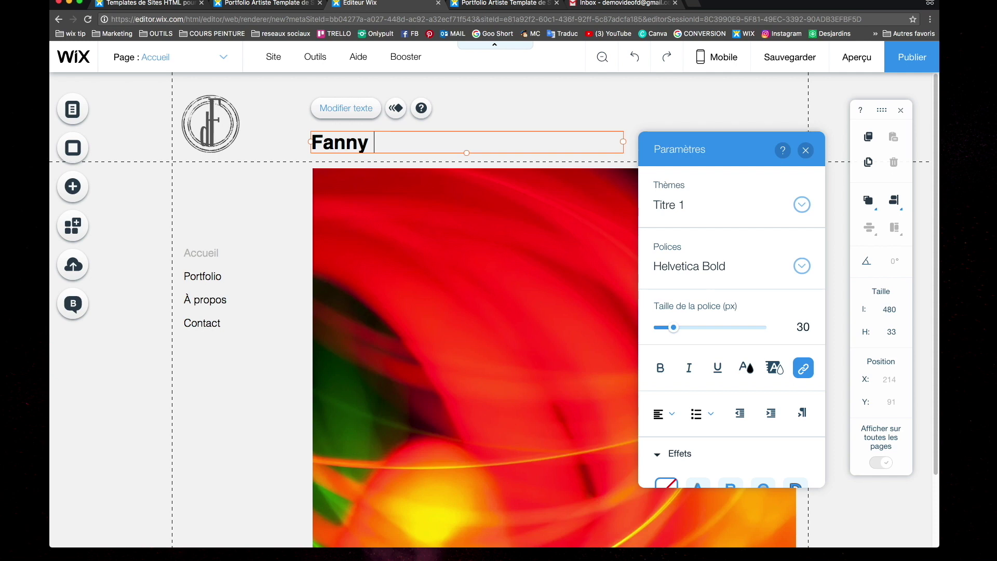
pyautogui.click(288, 189)
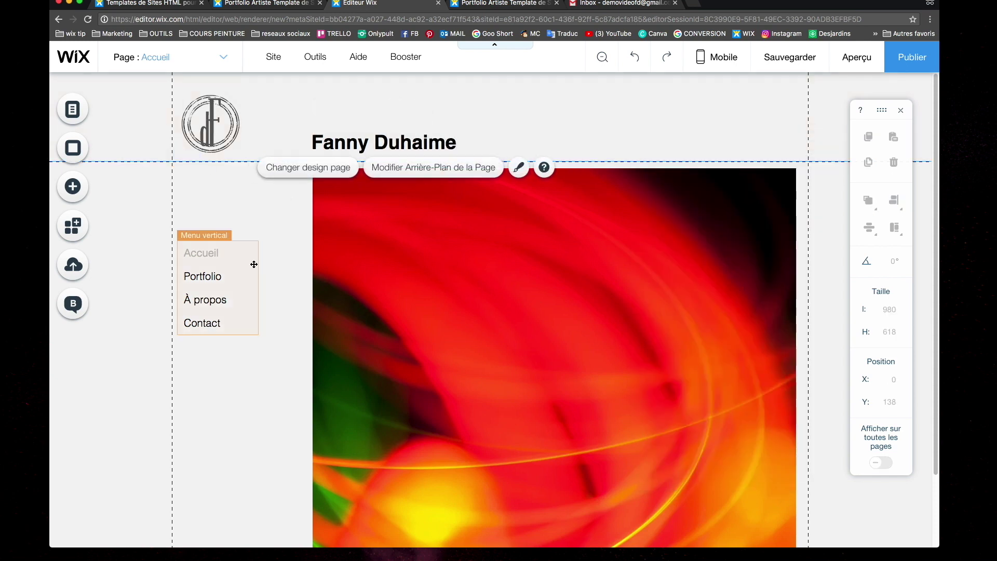
pyautogui.moveTo(222, 281); pyautogui.dragTo(228, 206)
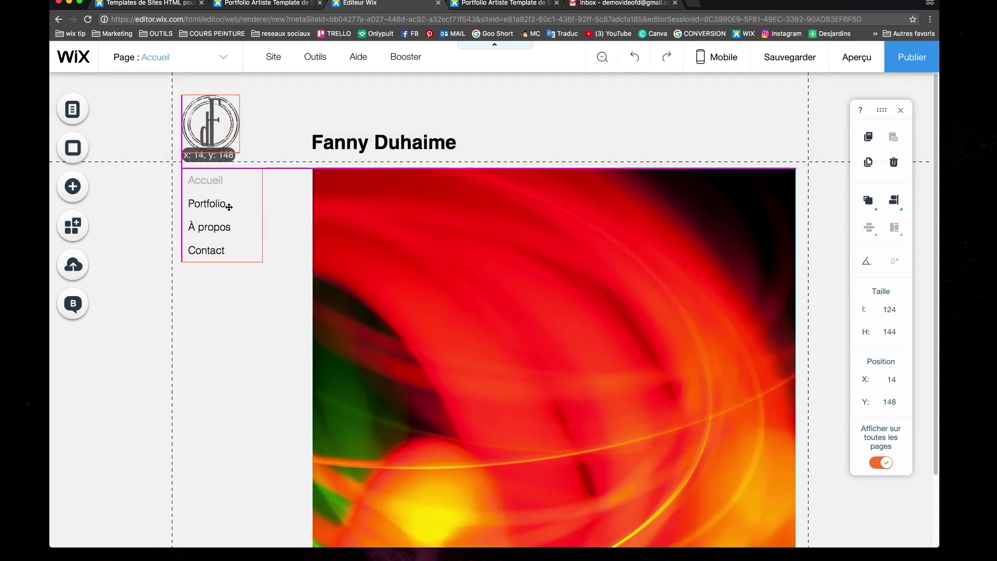
pyautogui.click(292, 236)
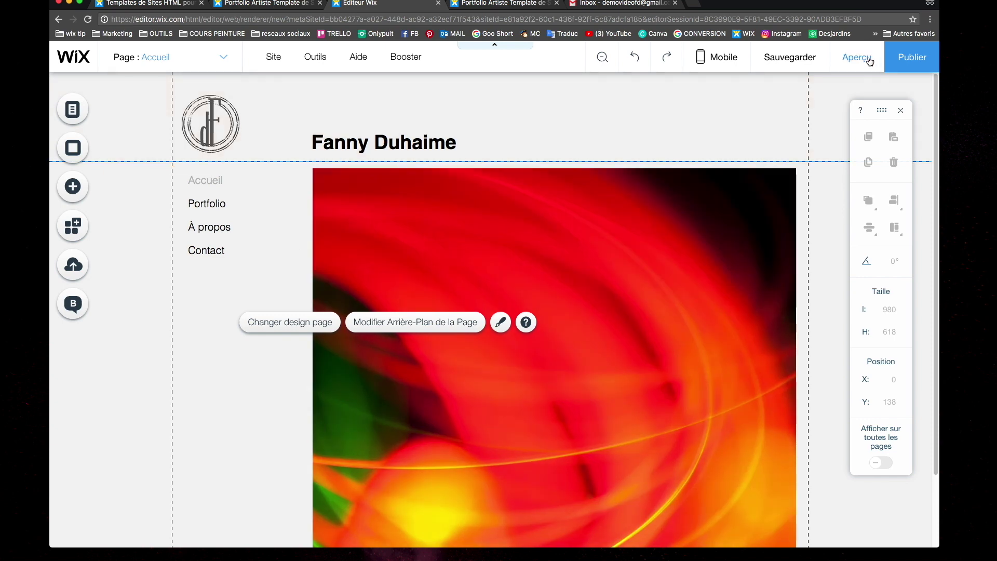
# Preview the site, browsing Portfolio, Contact and Portfolio again, then return to the editor
pyautogui.click(870, 61)
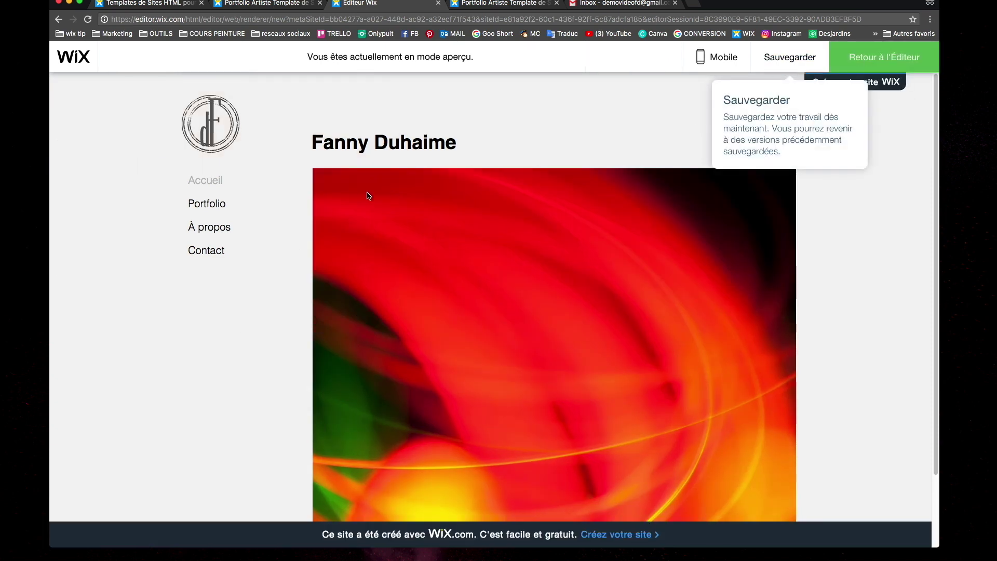
pyautogui.click(208, 203)
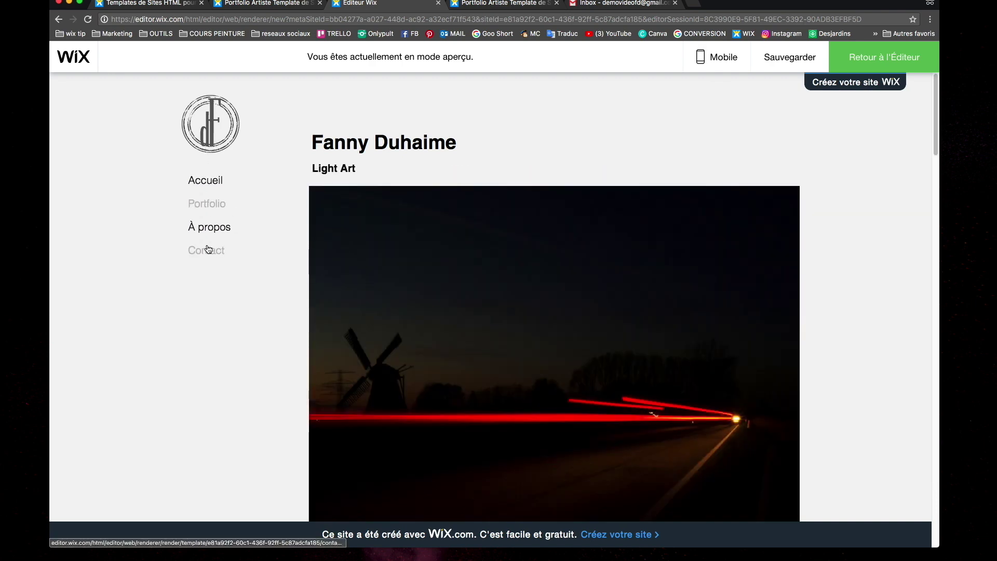
pyautogui.click(207, 231)
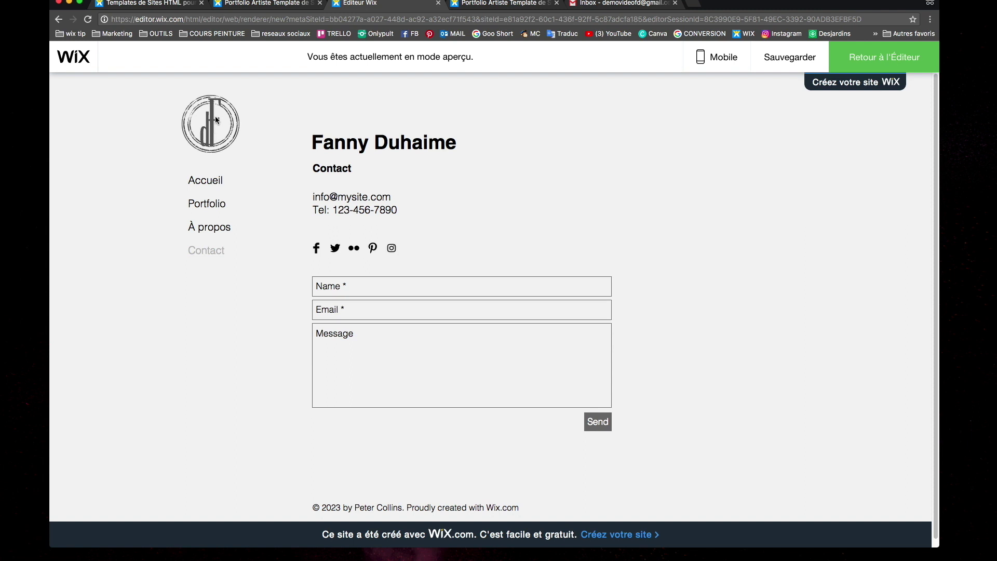
pyautogui.click(346, 142)
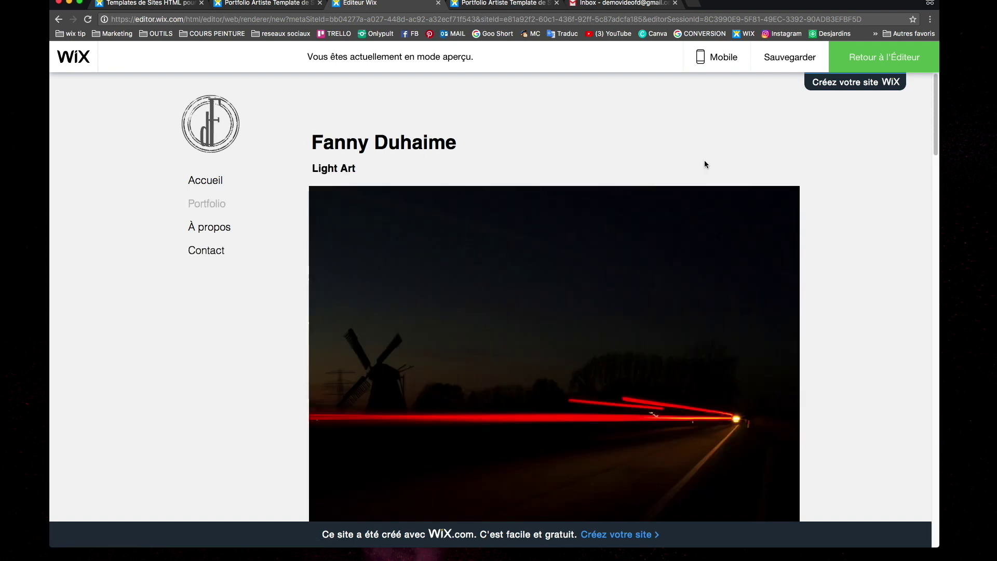
pyautogui.click(892, 61)
# Switch the editor to the Accueil page and select its large red image
pyautogui.click(215, 213)
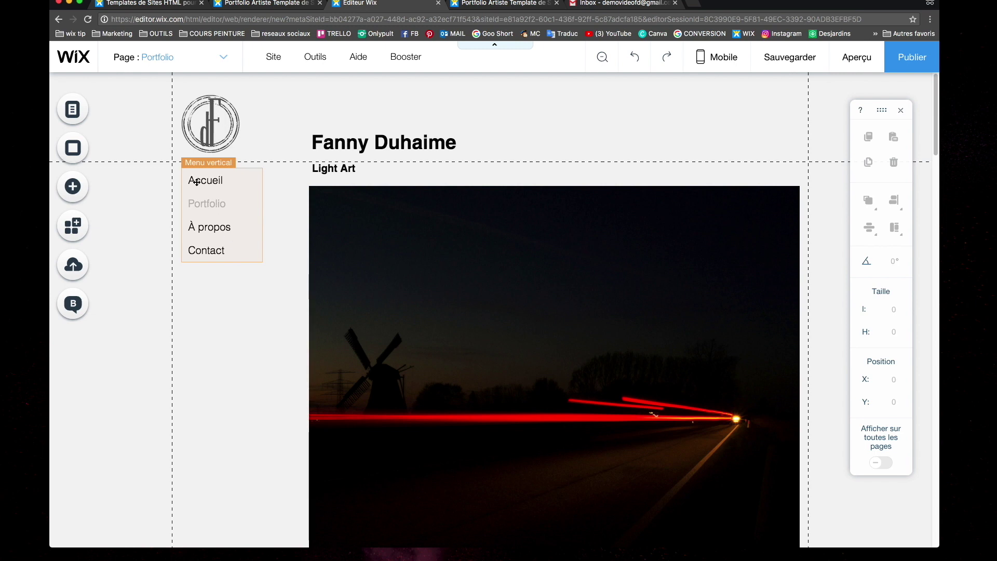
pyautogui.click(200, 64)
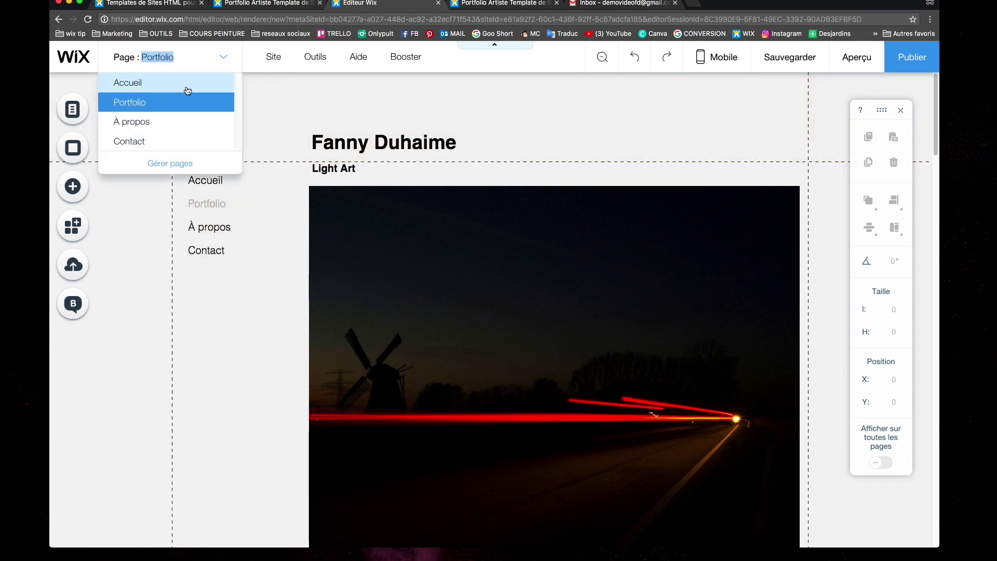
pyautogui.click(186, 85)
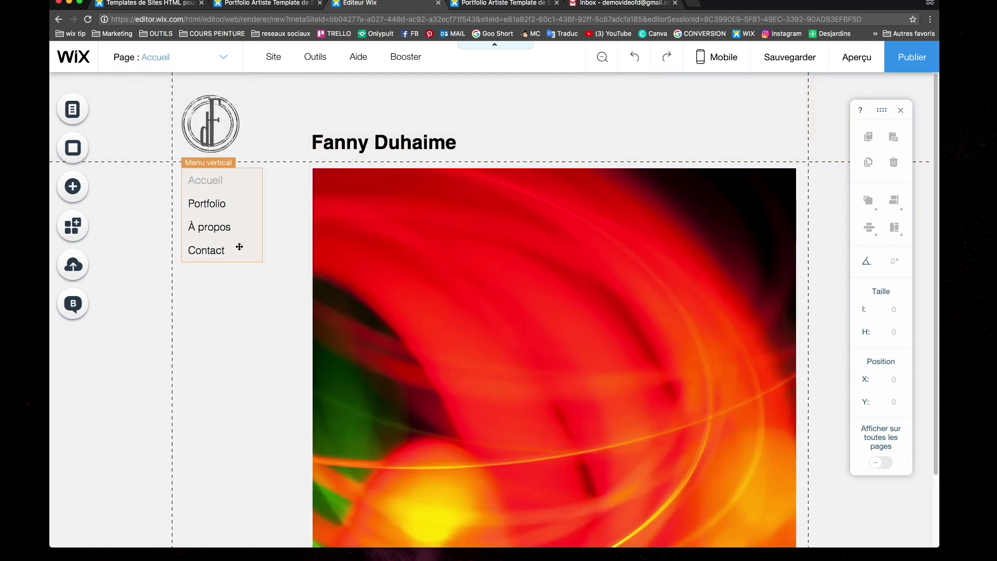
pyautogui.click(427, 234)
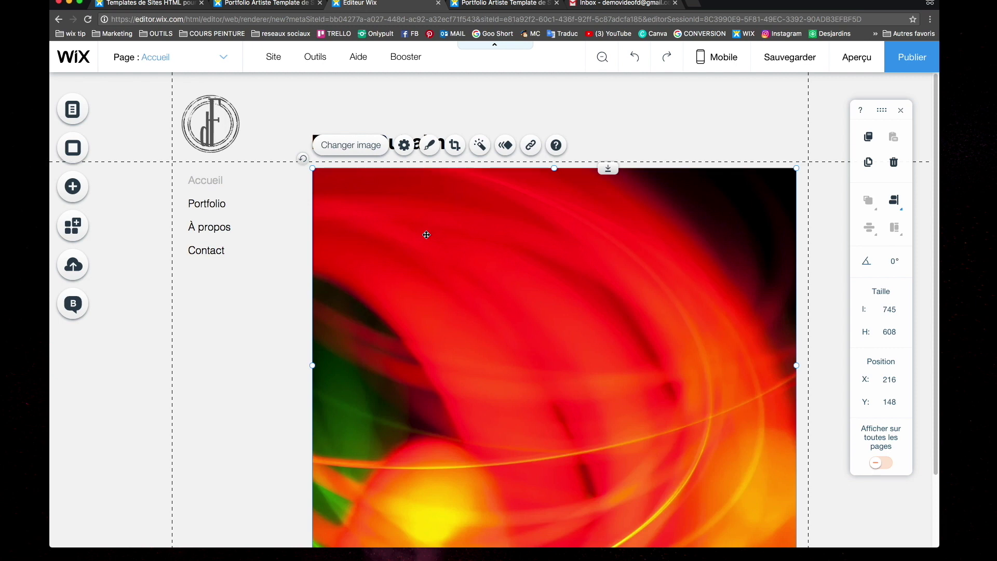
# Swap the red image for the photo of the artist painting a horse
pyautogui.click(368, 148)
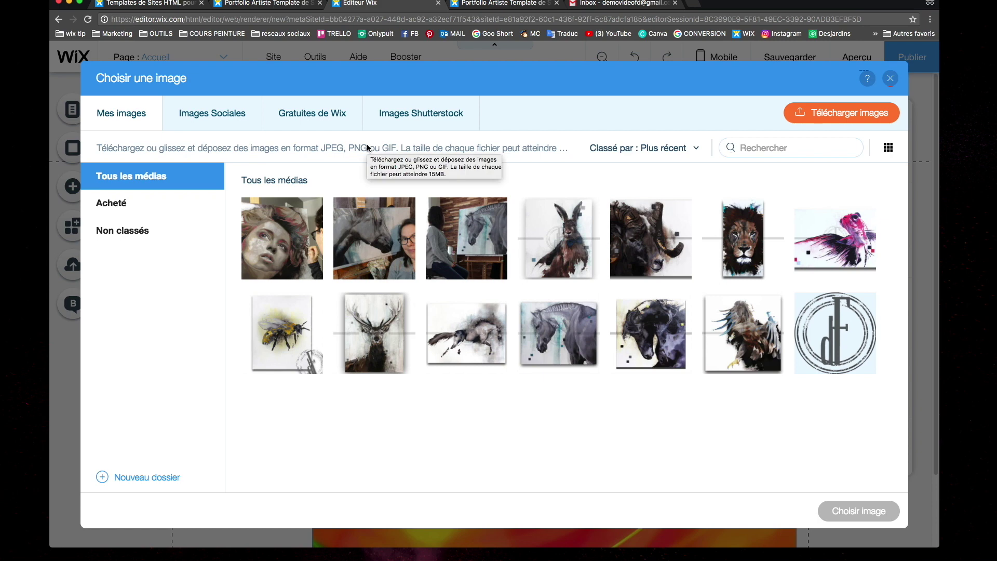
pyautogui.click(472, 237)
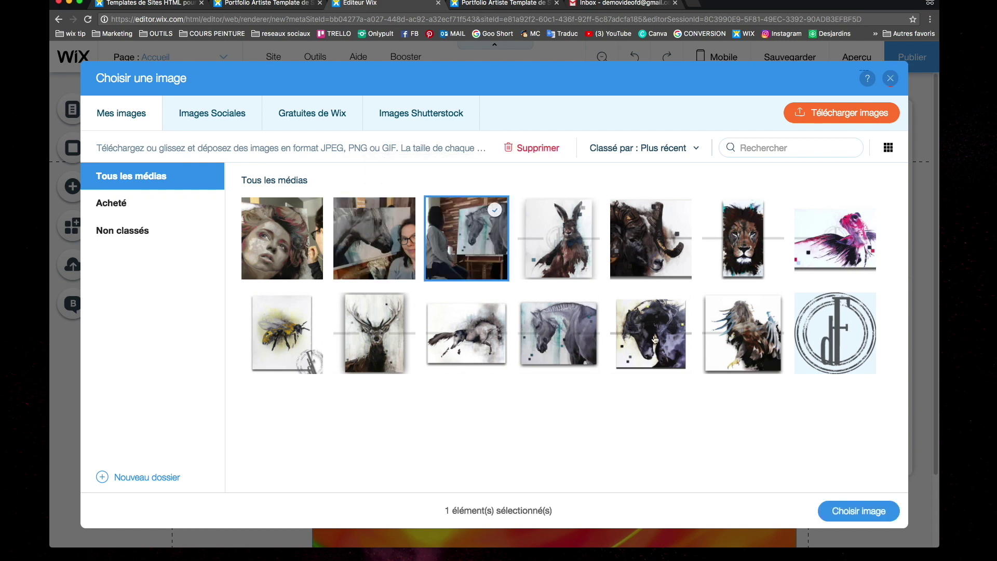
pyautogui.click(865, 516)
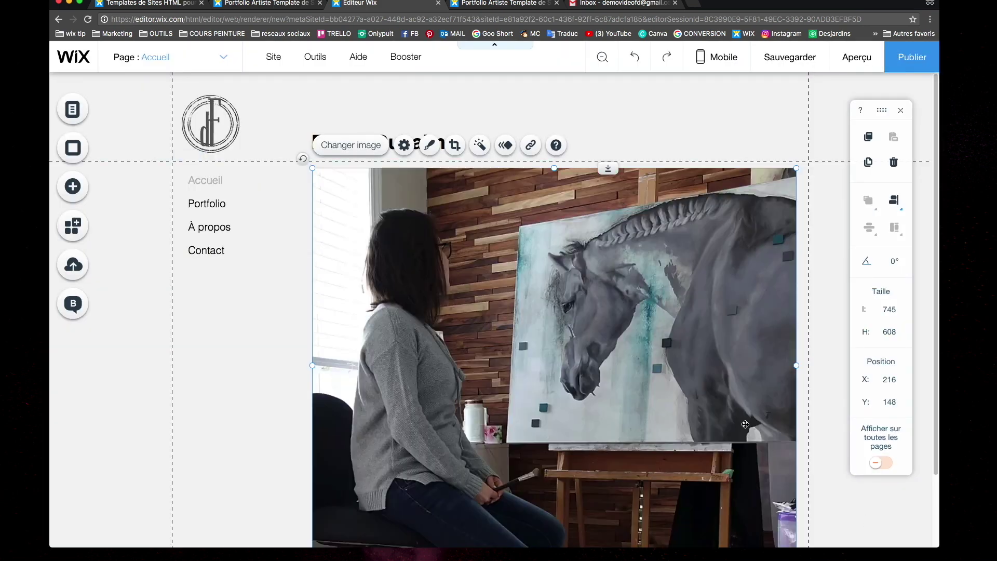
# Scroll the home page and select the page area rather than the header
pyautogui.scroll(-3, 697, 374)
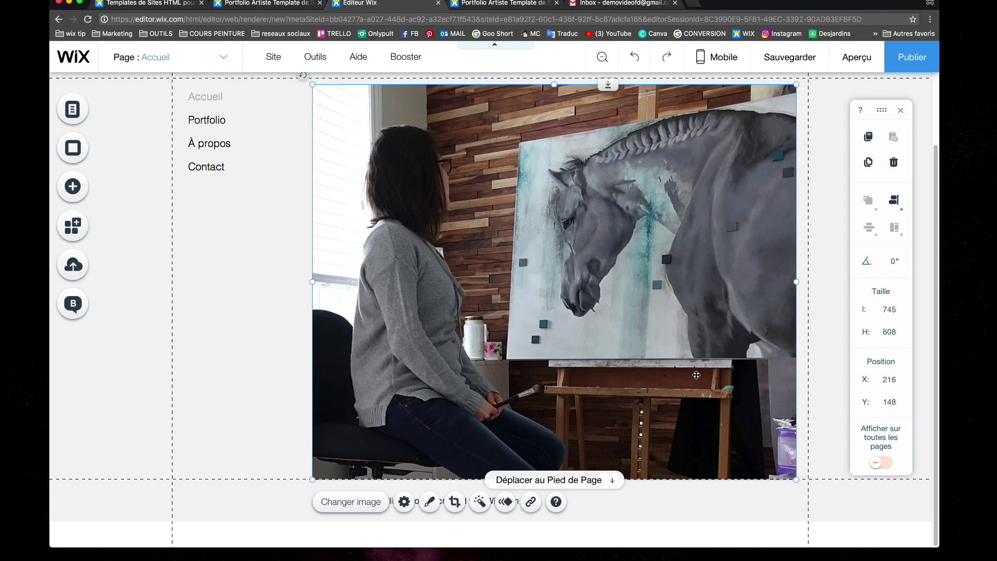
pyautogui.click(266, 357)
pyautogui.scroll(3, 265, 358)
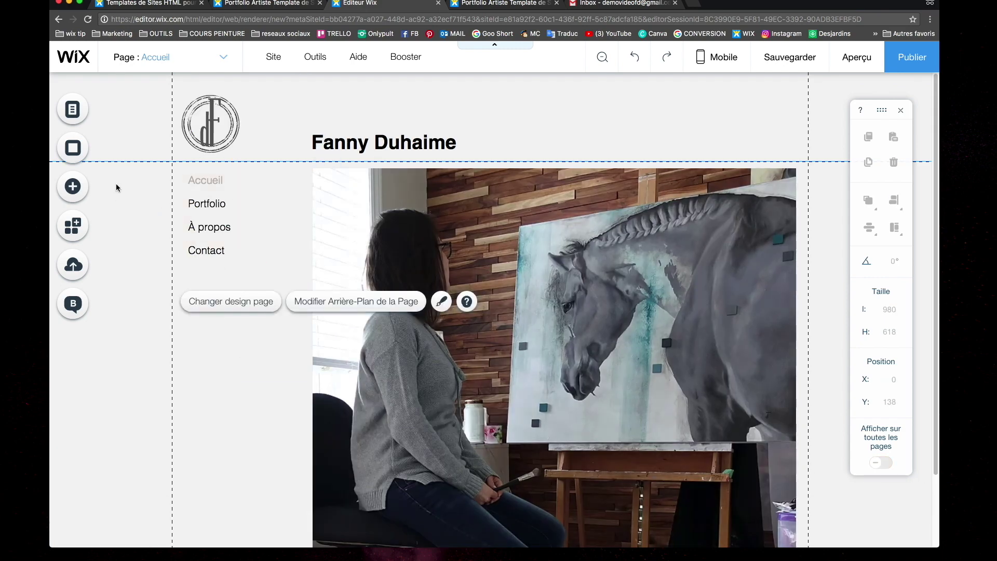
pyautogui.click(126, 150)
pyautogui.click(190, 309)
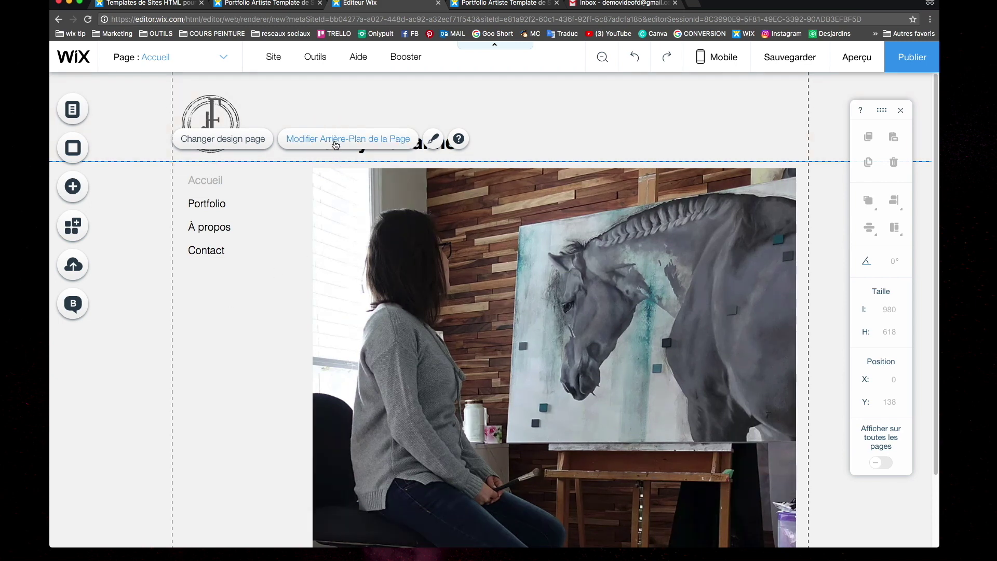
pyautogui.click(220, 341)
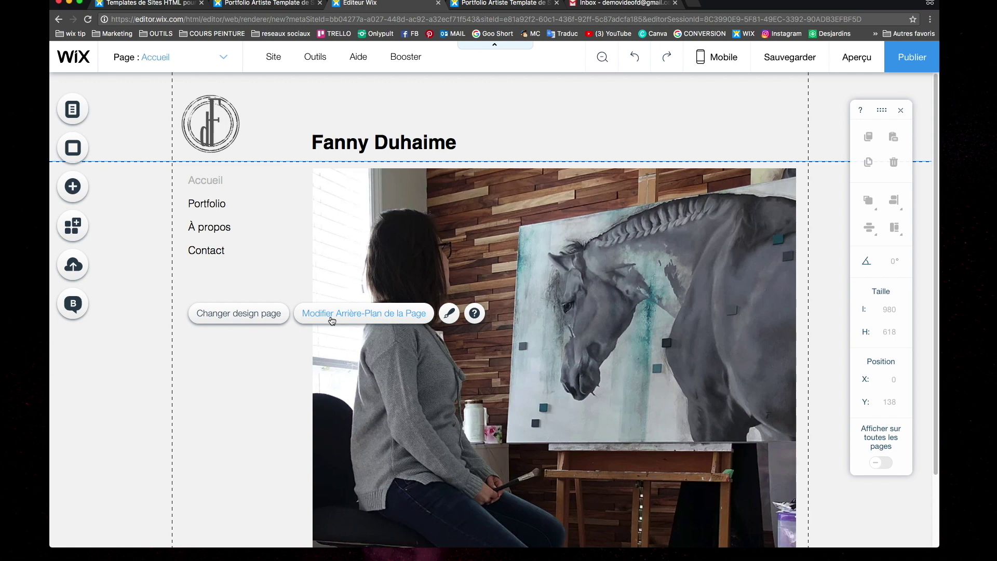
# Set the page background to a custom teal colour 658D99, saved to Mes couleurs
pyautogui.click(332, 317)
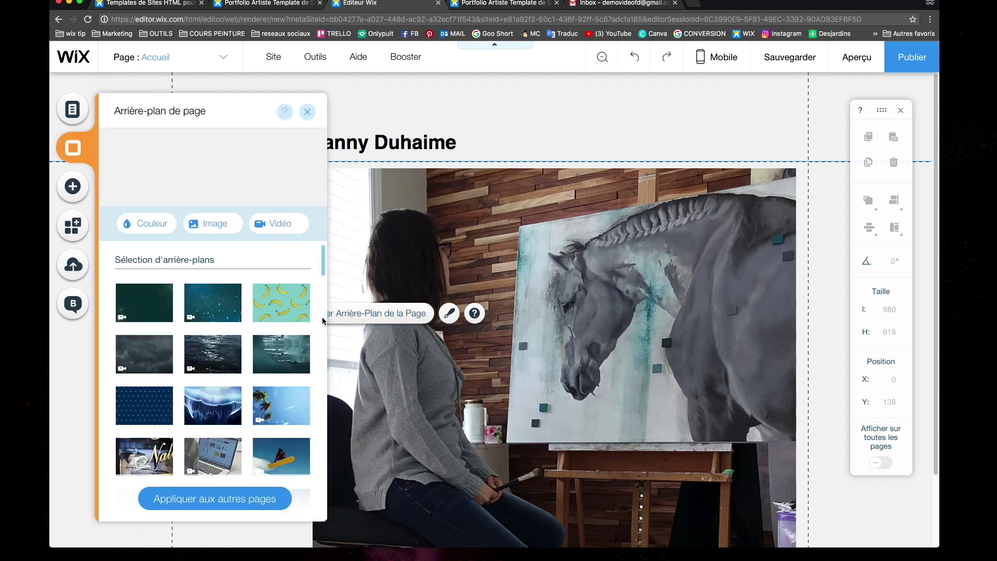
pyautogui.click(156, 224)
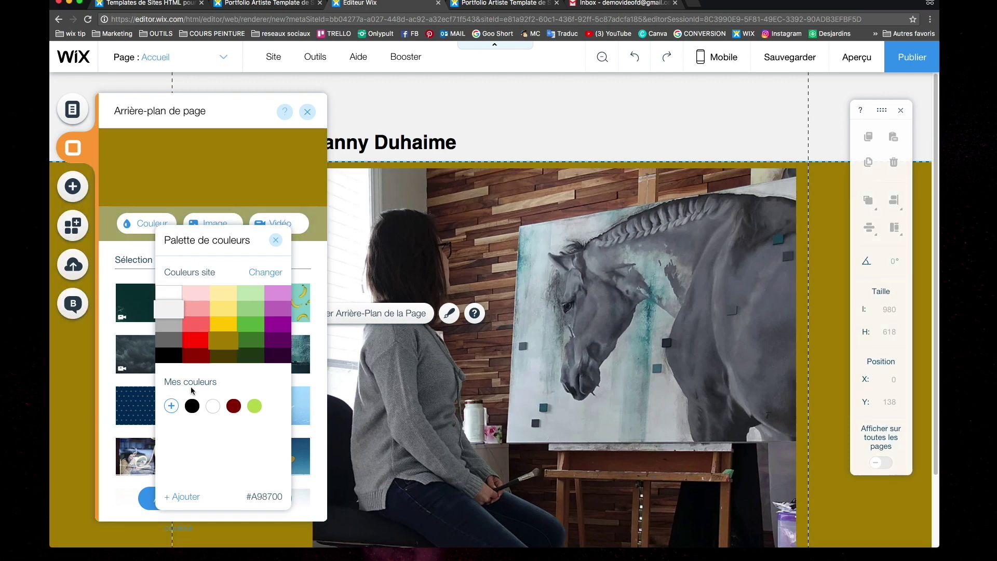
pyautogui.click(172, 406)
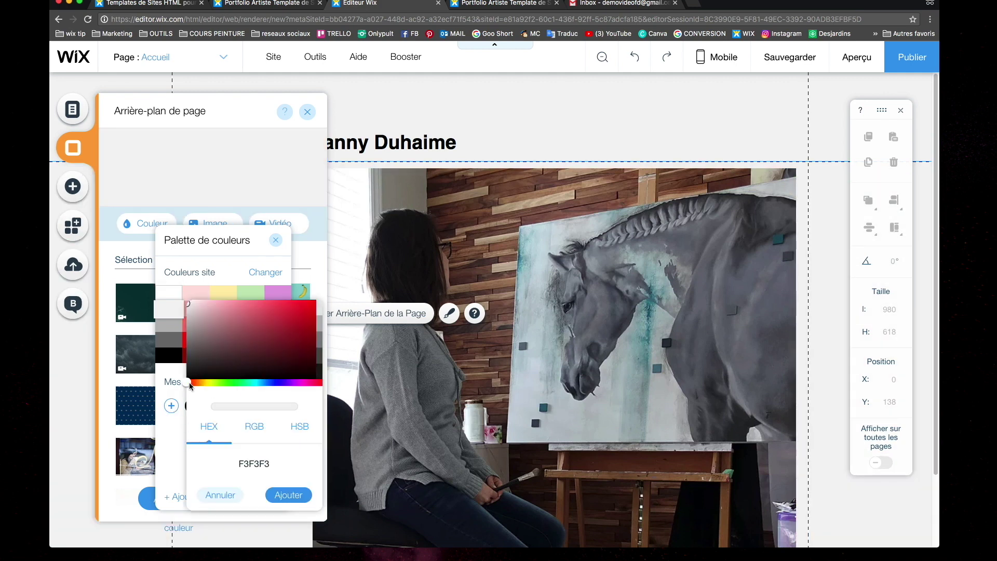
pyautogui.moveTo(192, 385); pyautogui.dragTo(260, 382)
pyautogui.click(231, 331)
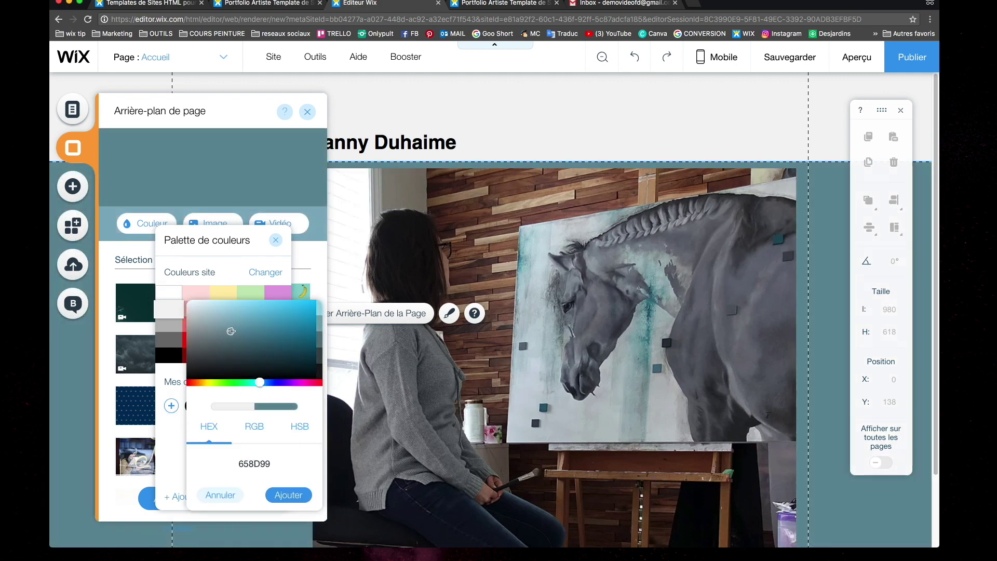
pyautogui.click(286, 496)
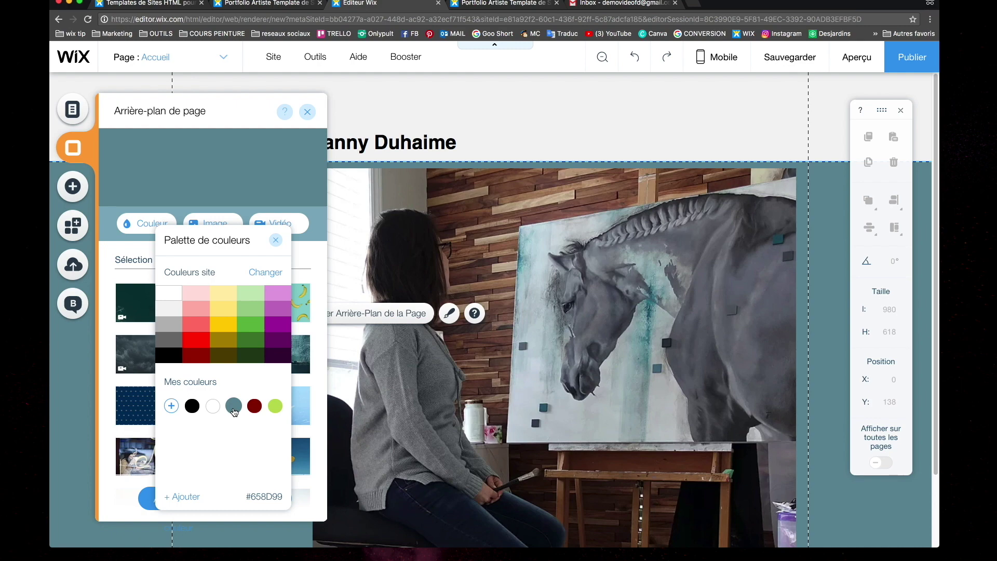
pyautogui.click(233, 407)
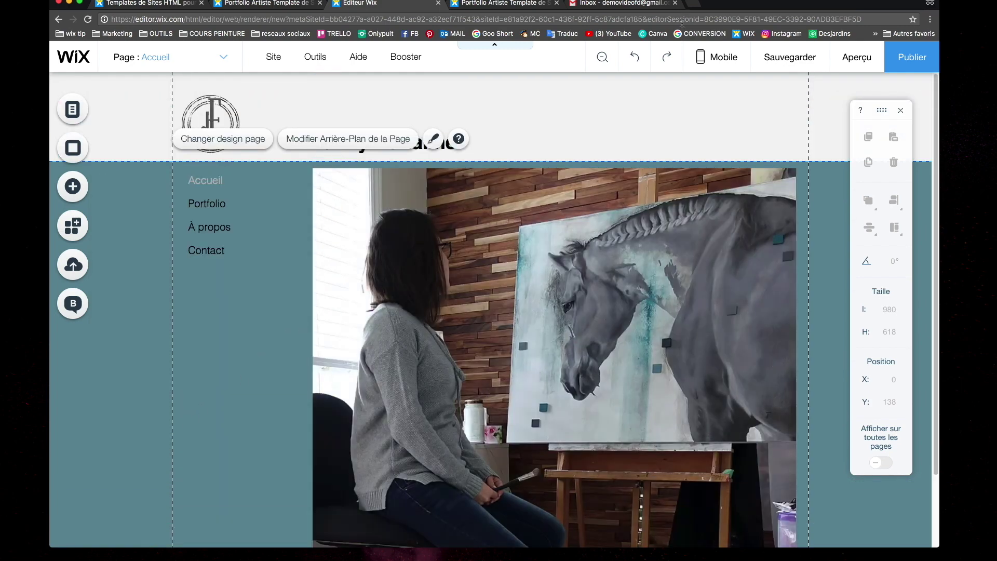
# Toggle undo and redo, finally reverting the page background to light grey
pyautogui.click(636, 62)
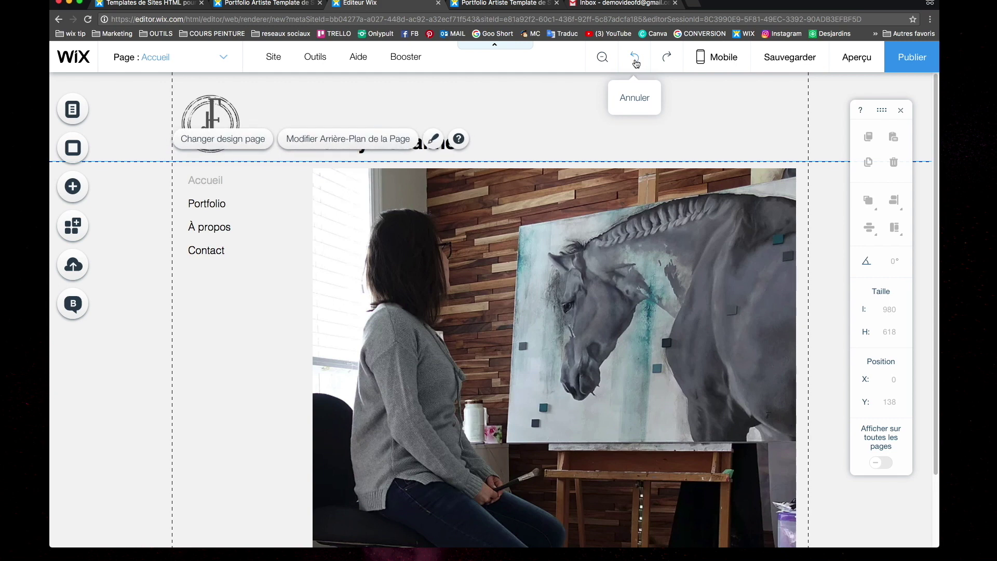
pyautogui.click(667, 57)
pyautogui.click(639, 61)
pyautogui.click(667, 57)
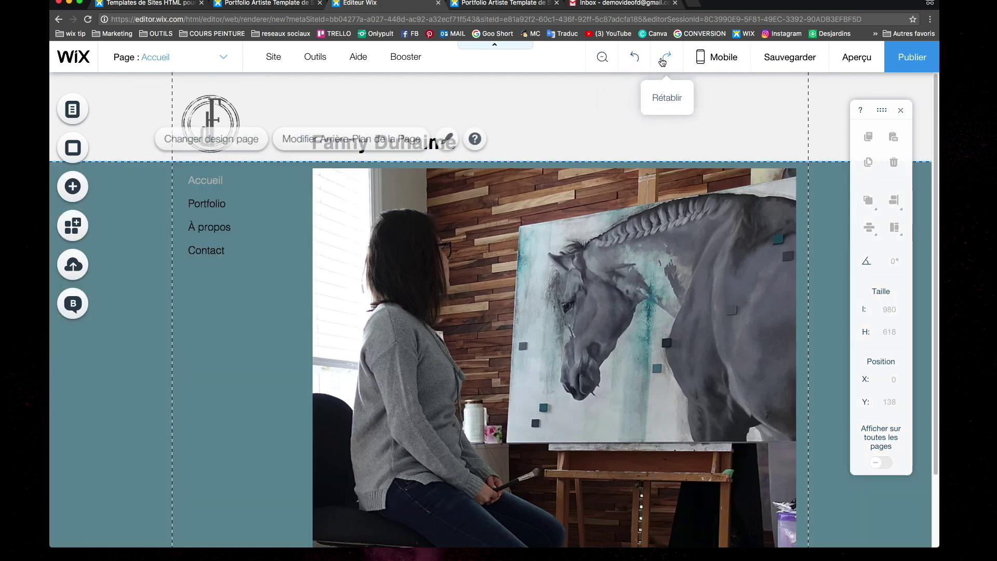
pyautogui.click(636, 59)
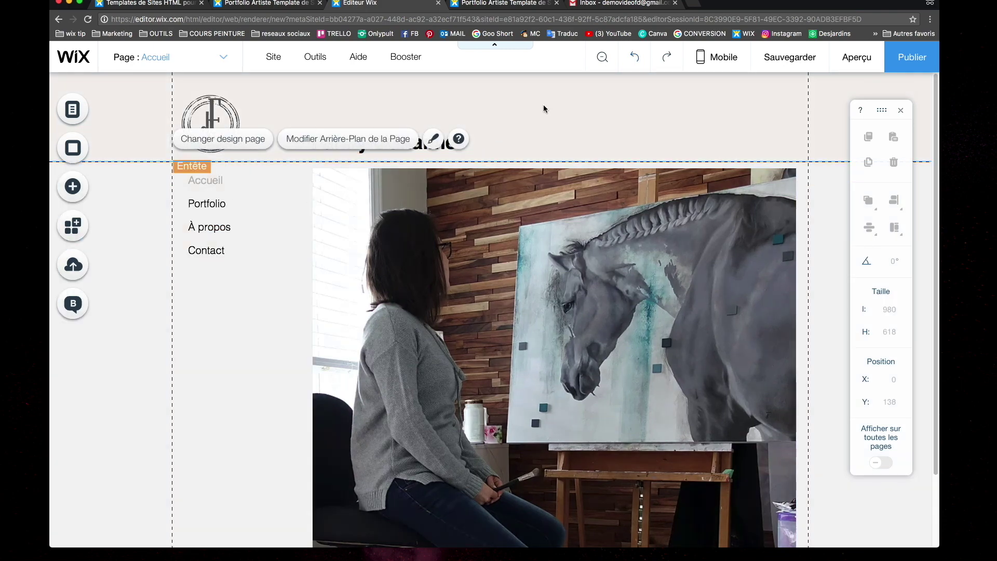
# Set the header's Couleur et opacité to the 658D99 swatch at 24% opacity
pyautogui.click(543, 107)
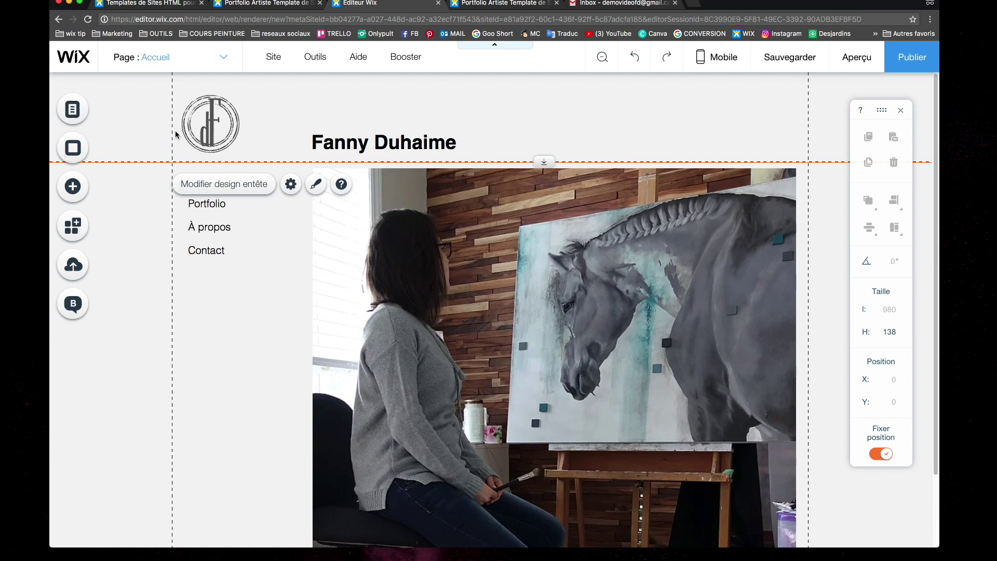
pyautogui.click(316, 183)
pyautogui.scroll(-2, 800, 259)
pyautogui.scroll(2, 788, 250)
pyautogui.click(806, 451)
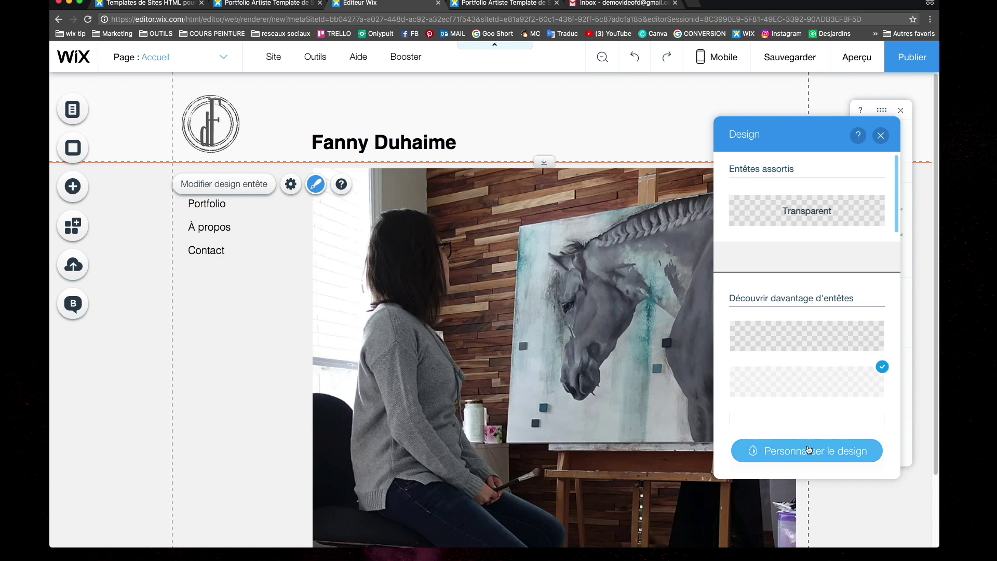
pyautogui.click(740, 247)
pyautogui.click(874, 292)
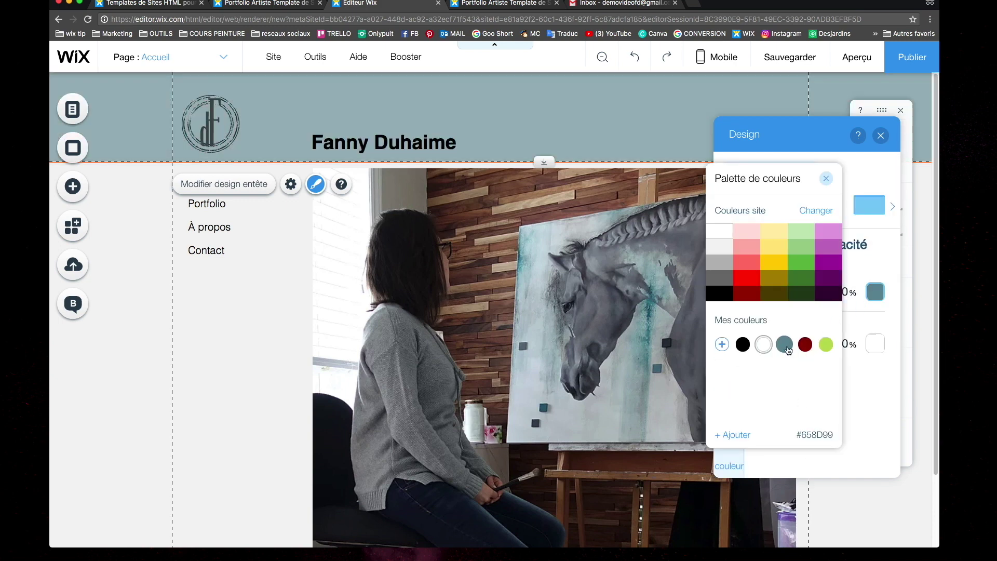
pyautogui.click(784, 344)
pyautogui.moveTo(792, 298); pyautogui.dragTo(777, 302)
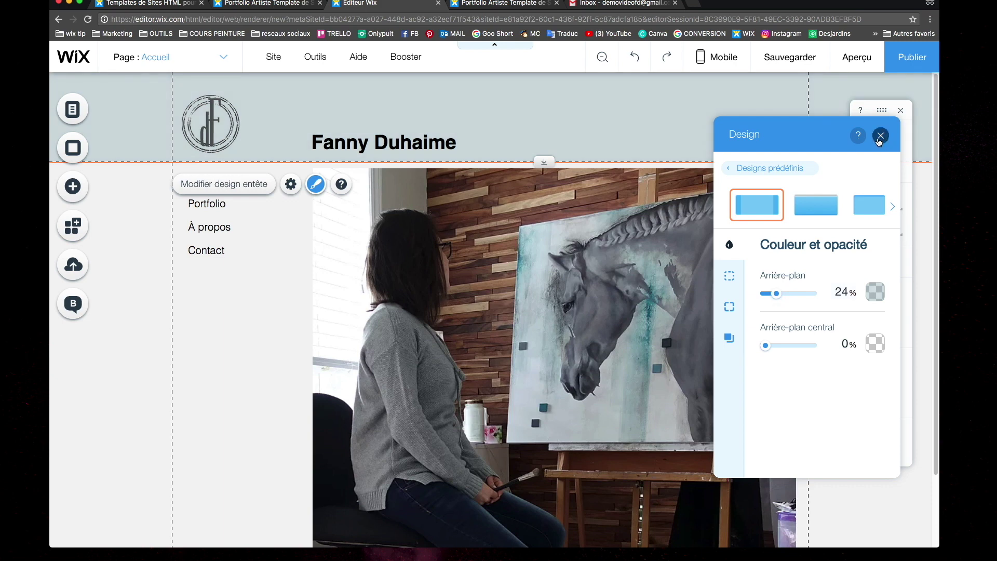
pyautogui.click(881, 136)
# Briefly preview, return to the editor, then open the Portfolio page and scroll its Light Art gallery
pyautogui.click(857, 58)
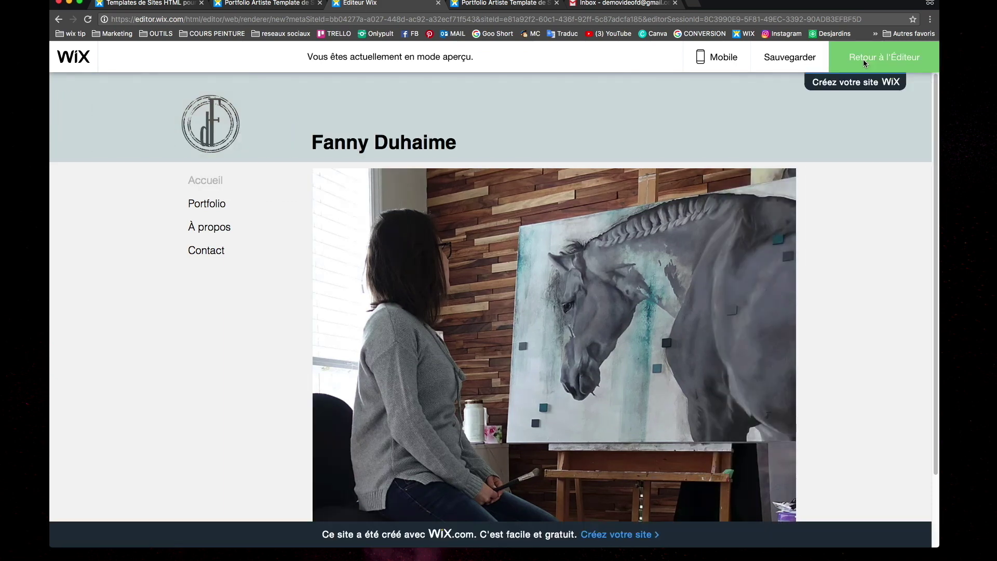
pyautogui.hotkey('ctrl', 'shift', 'p')
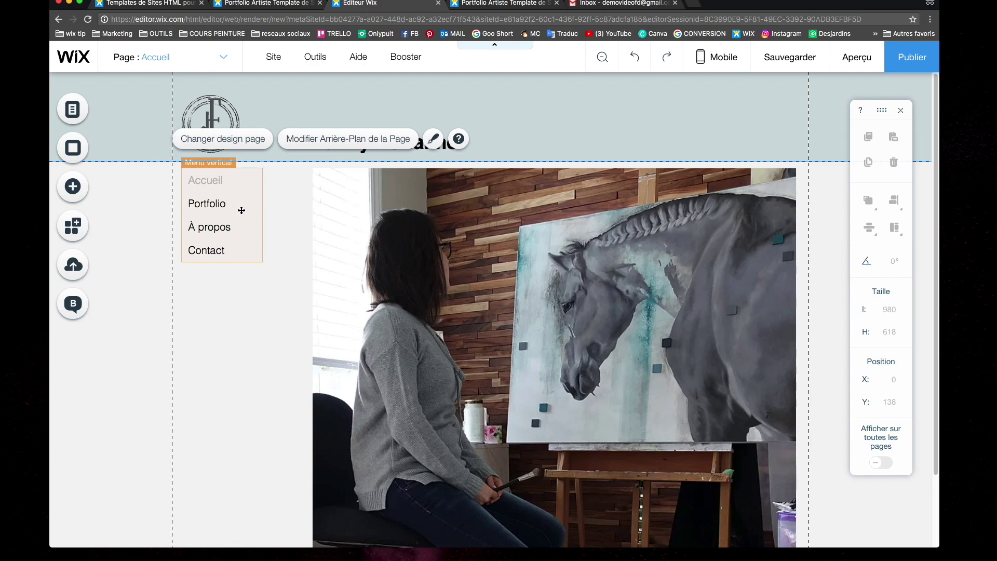
pyautogui.click(196, 56)
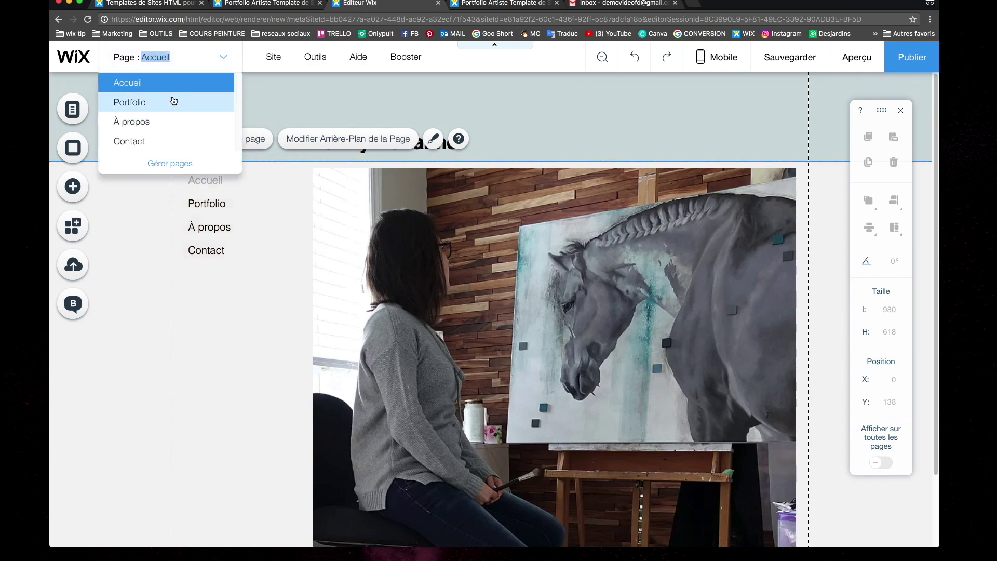
pyautogui.click(177, 100)
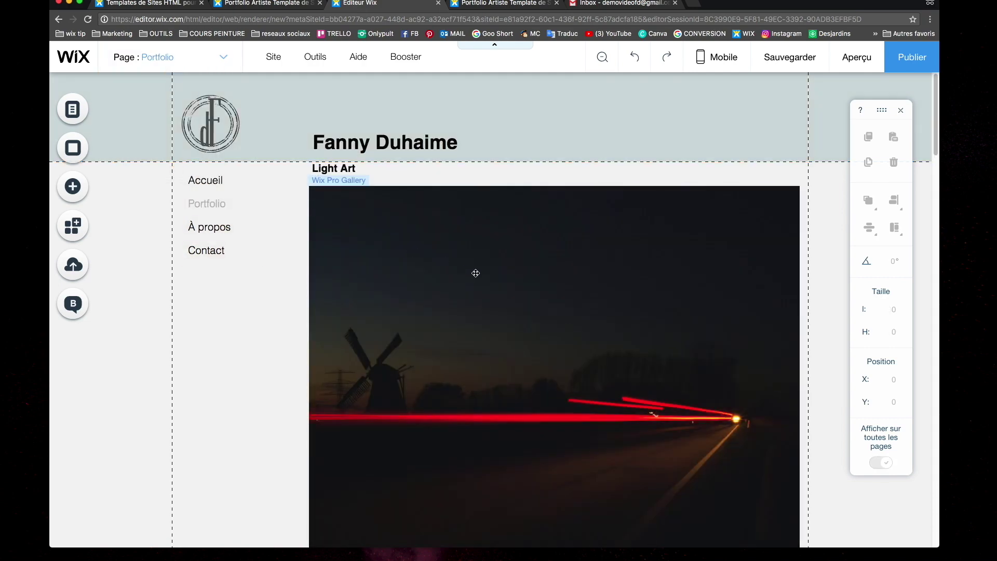
pyautogui.scroll(-20, 475, 273)
pyautogui.scroll(15, 476, 276)
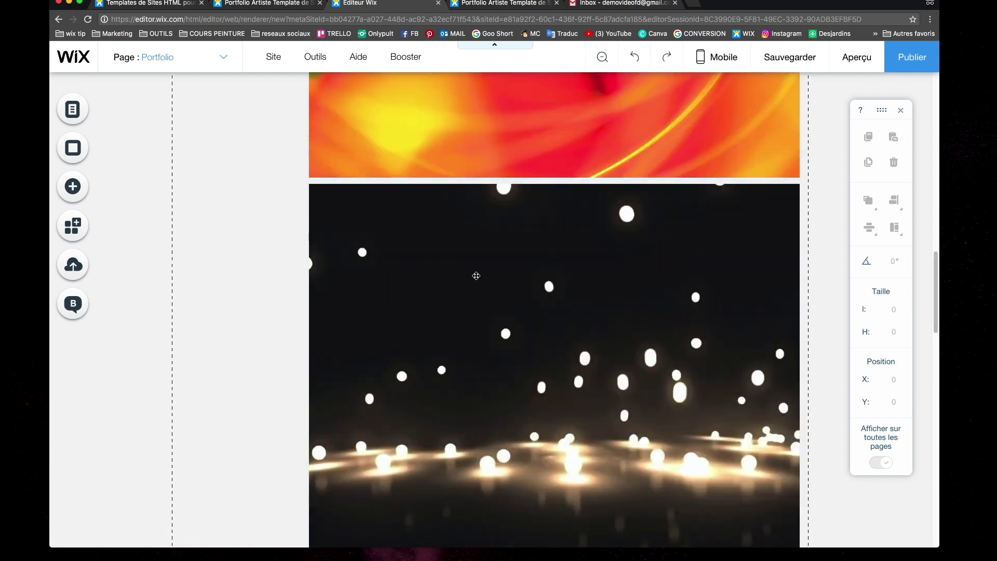
pyautogui.scroll(10, 476, 276)
pyautogui.scroll(-20, 461, 267)
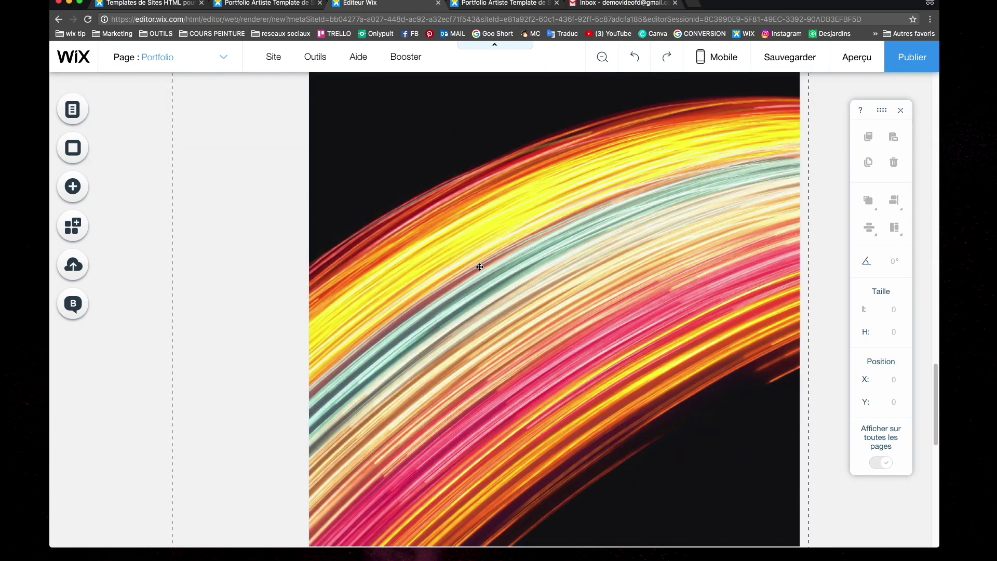
pyautogui.scroll(5, 482, 272)
pyautogui.scroll(15, 482, 272)
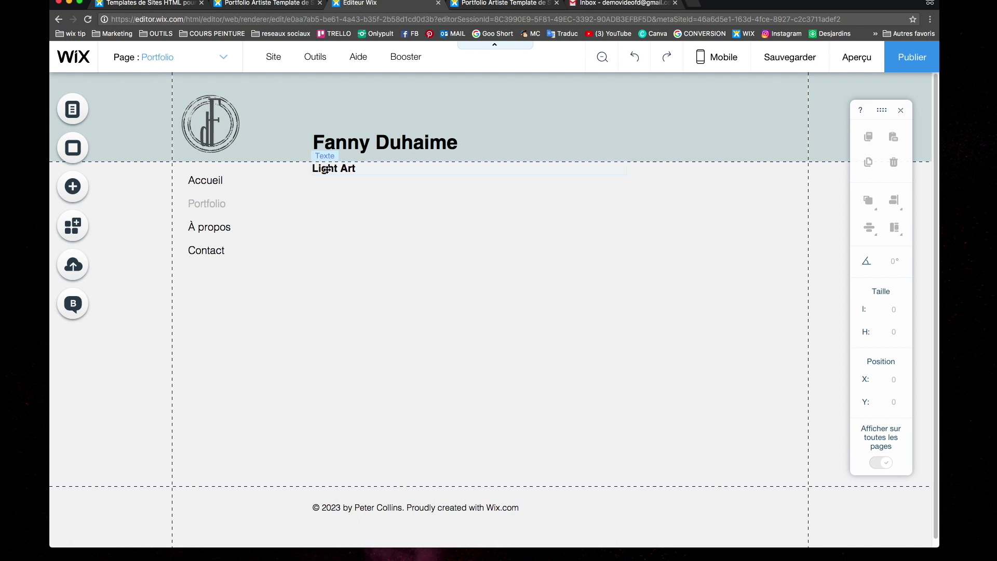
# Rewrite the Light Art heading on the Portfolio page to read 'Portfolio'
pyautogui.click(331, 169)
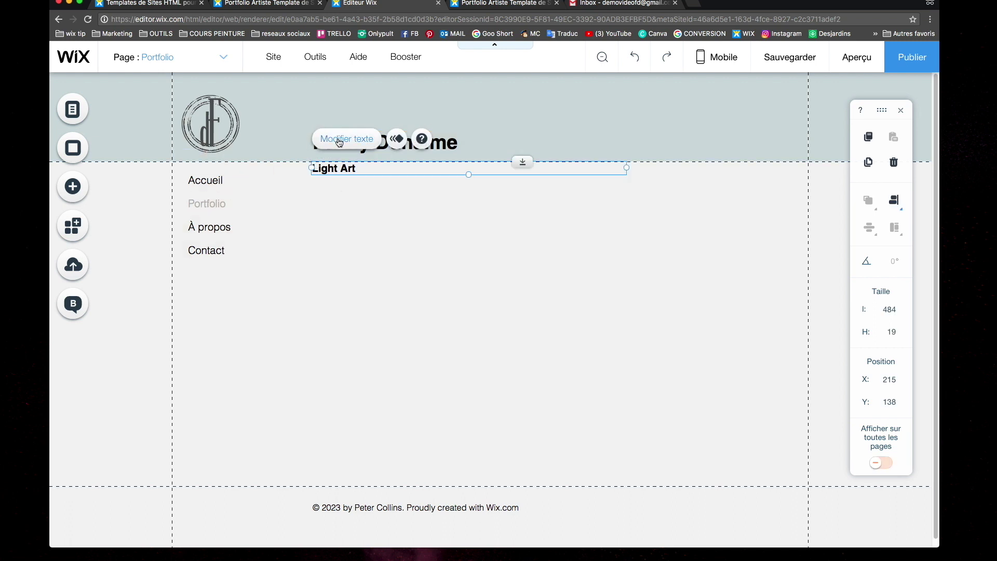
pyautogui.doubleClick(335, 168)
pyautogui.write('Portfolio')
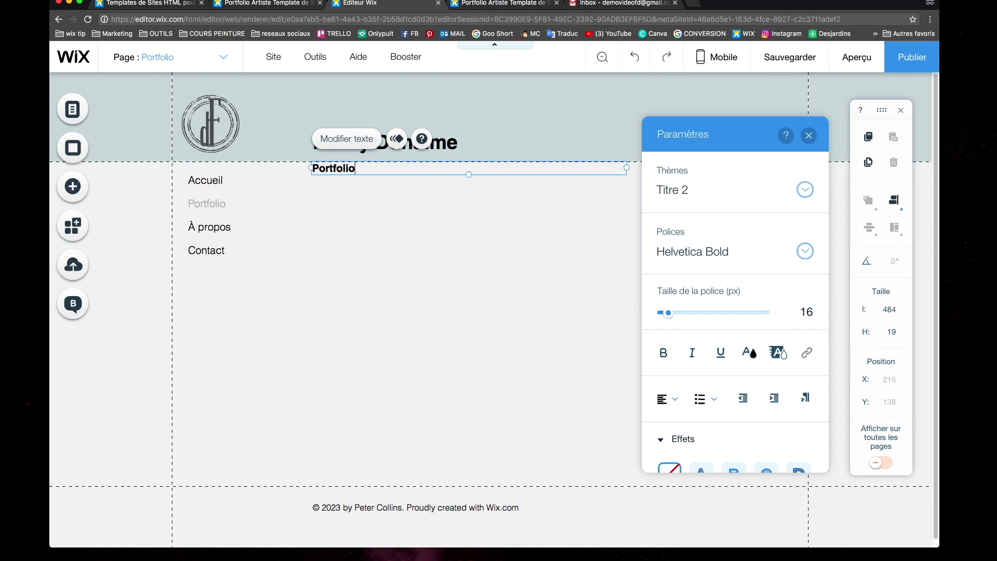
pyautogui.click(328, 208)
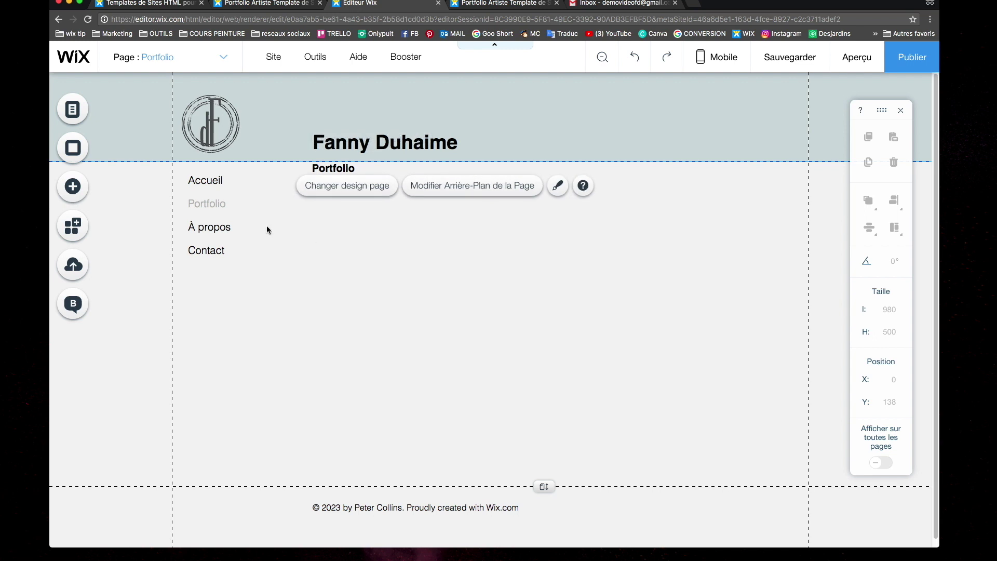
# From the Add panel's Galerie section, insert the Grid animée (up and down) gallery under the heading
pyautogui.click(72, 188)
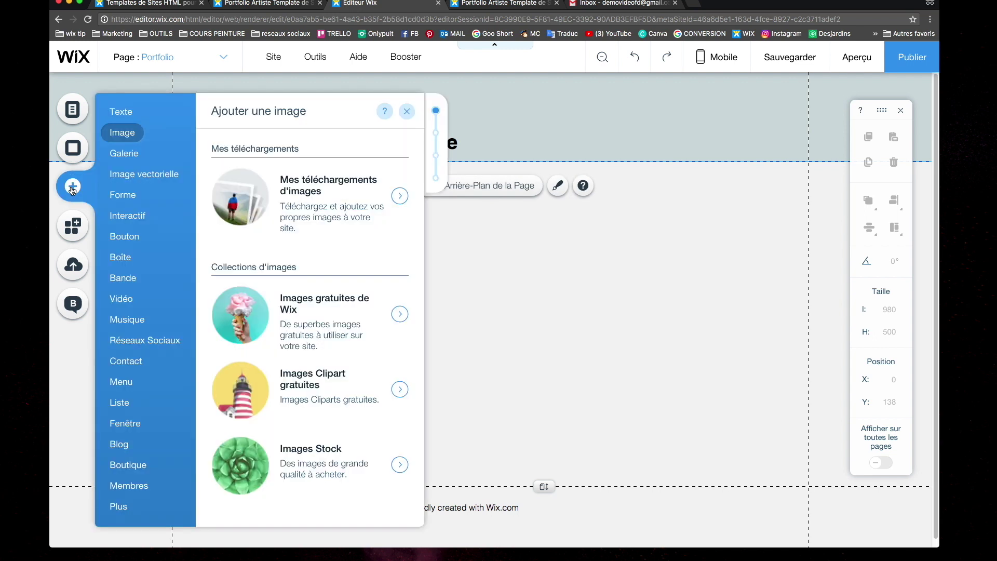
pyautogui.moveTo(118, 159)
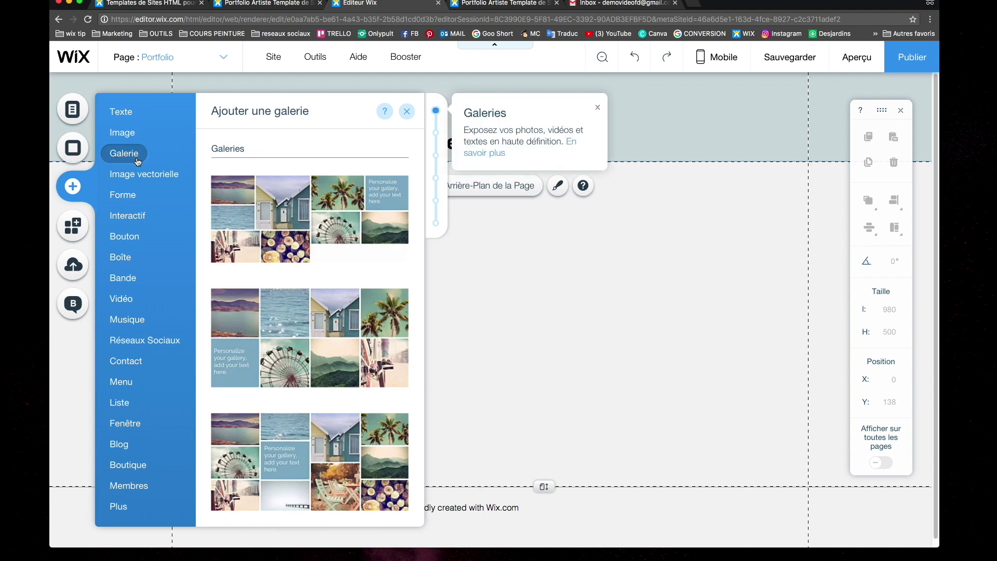
pyautogui.scroll(-1, 348, 285)
pyautogui.scroll(-4, 345, 285)
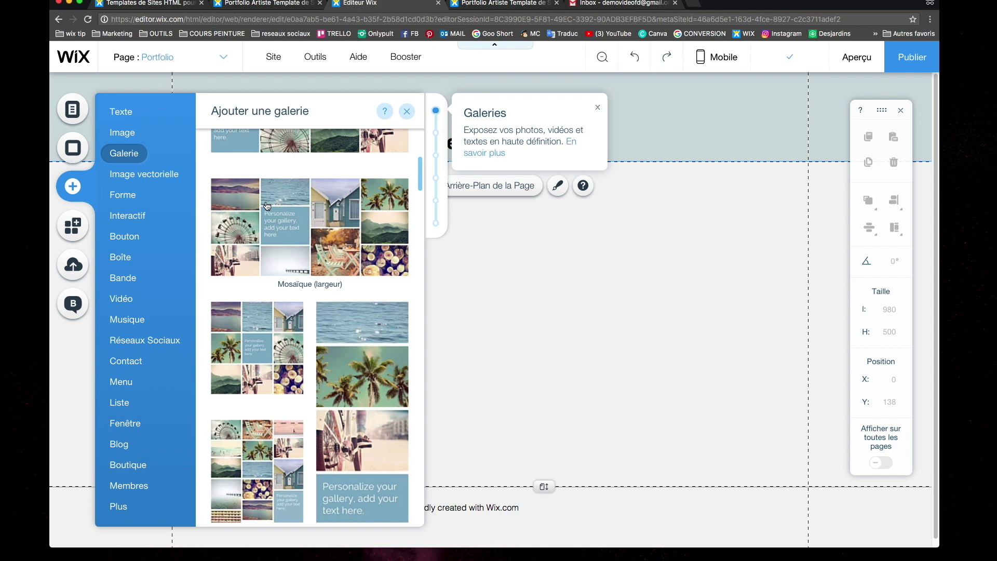
pyautogui.scroll(-6, 270, 234)
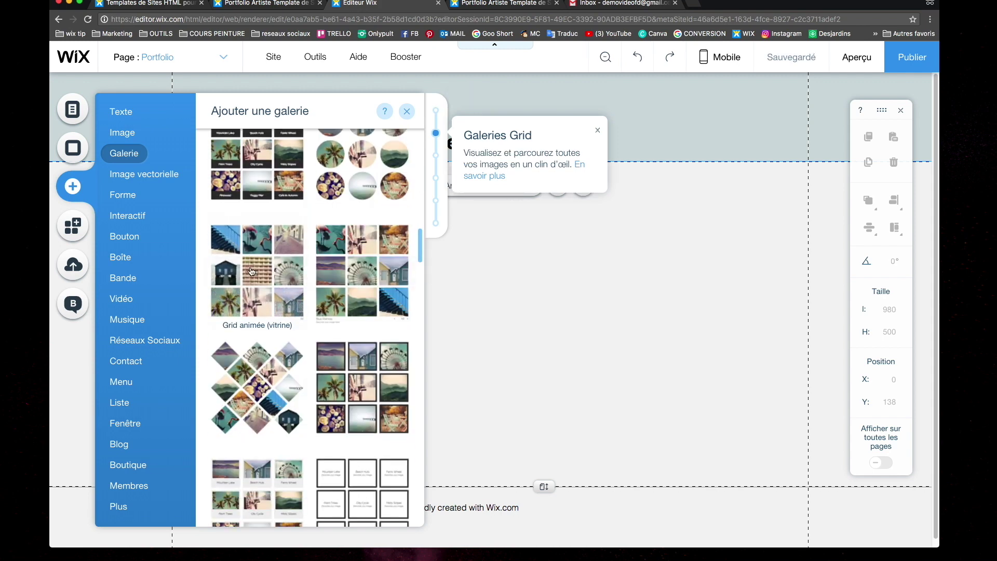
pyautogui.scroll(-2, 251, 271)
pyautogui.scroll(5, 356, 275)
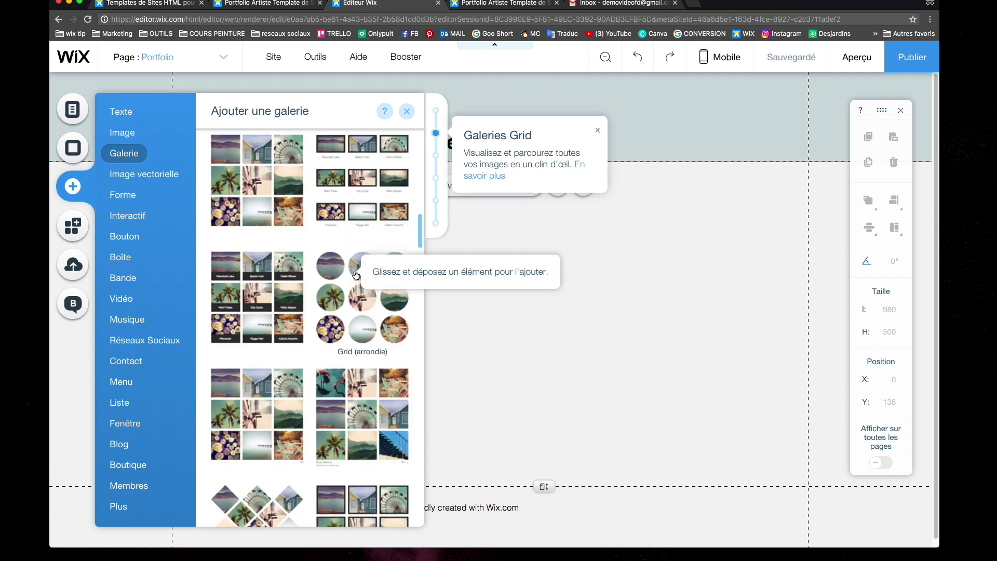
pyautogui.scroll(-3, 356, 276)
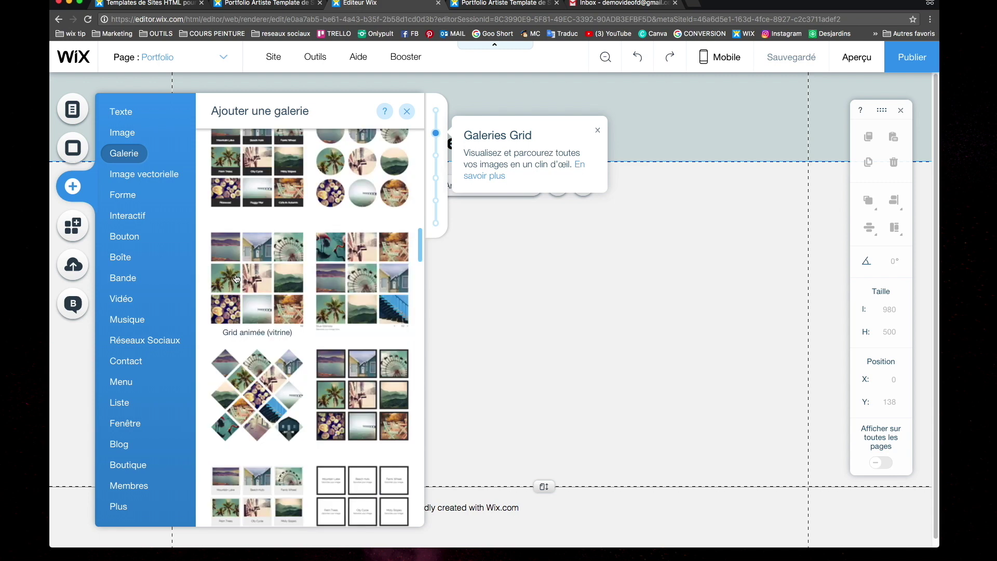
pyautogui.scroll(5, 236, 277)
pyautogui.scroll(-2, 239, 277)
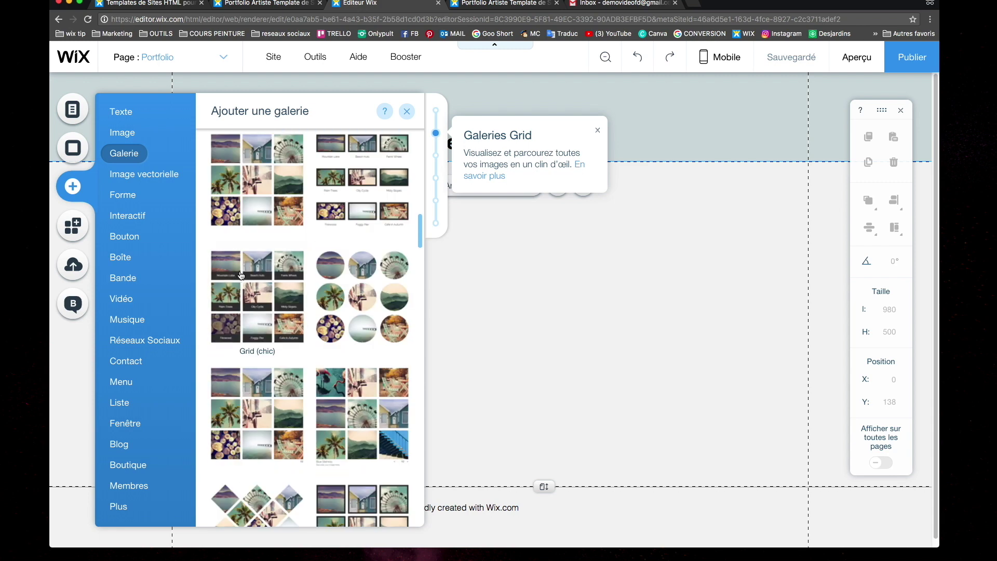
pyautogui.scroll(-4, 241, 276)
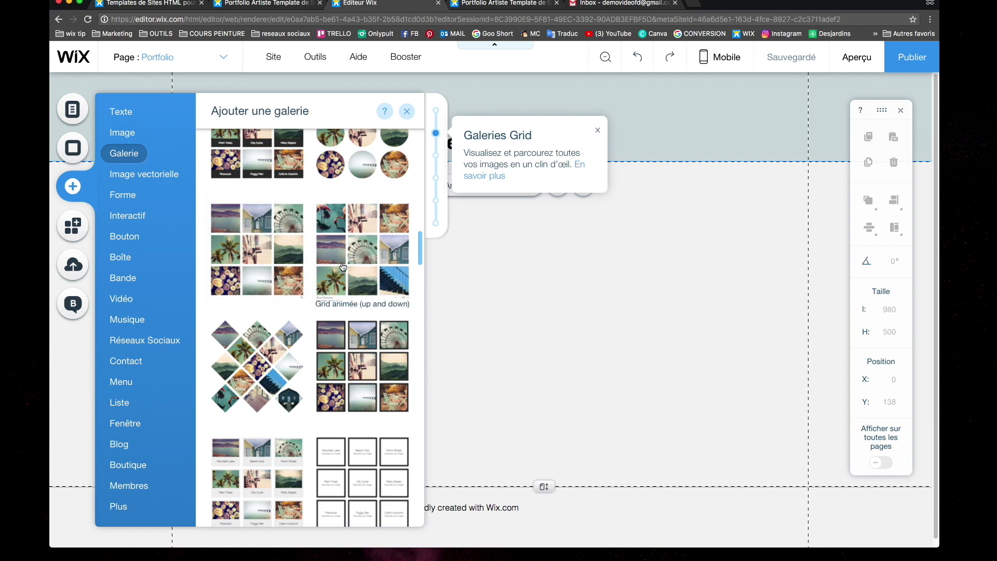
pyautogui.click(343, 267)
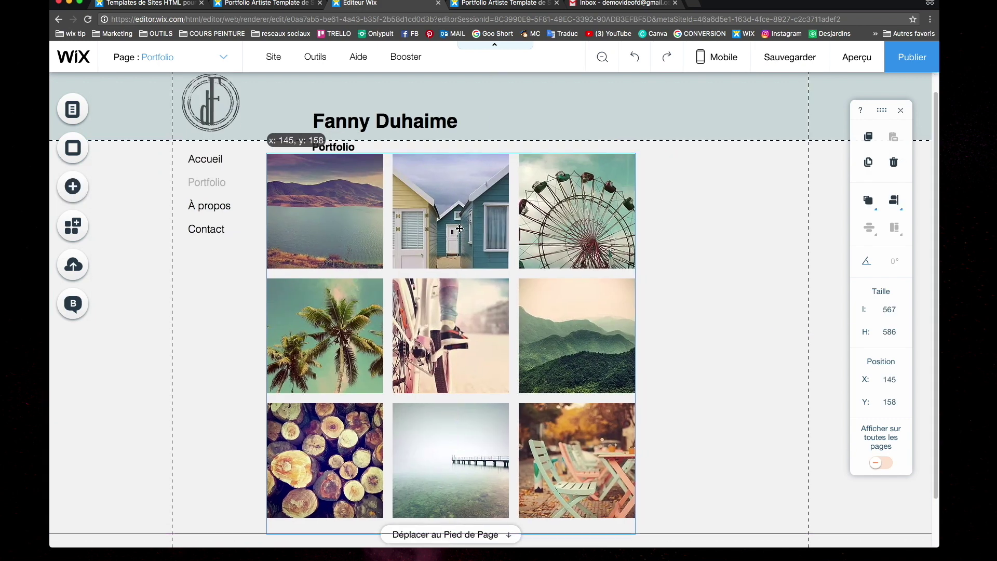
# Shift the gallery right and resize it to about 674 × 695
pyautogui.moveTo(460, 229); pyautogui.dragTo(502, 228)
pyautogui.scroll(-2, 704, 443)
pyautogui.moveTo(703, 444); pyautogui.dragTo(757, 531)
pyautogui.scroll(-1, 707, 503)
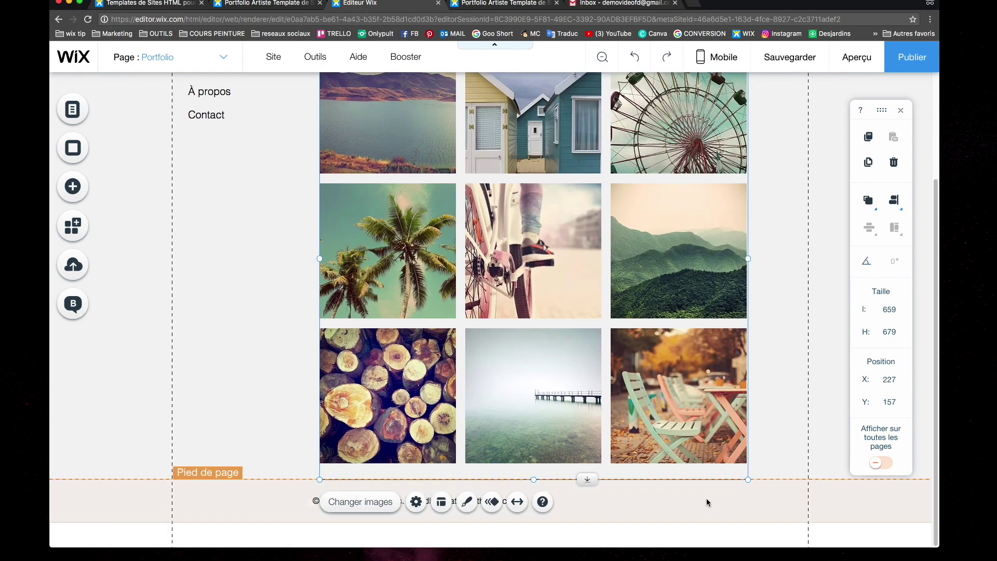
pyautogui.moveTo(746, 481); pyautogui.dragTo(757, 493)
# Preview the Portfolio page with the enlarged gallery
pyautogui.scroll(3, 756, 492)
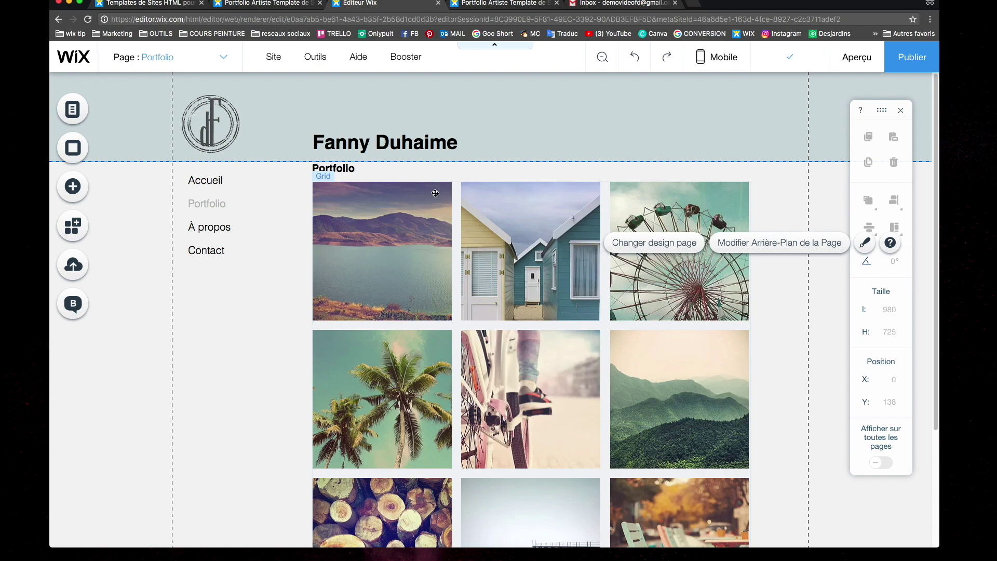
pyautogui.scroll(-3, 613, 156)
pyautogui.scroll(3, 779, 104)
pyautogui.click(866, 62)
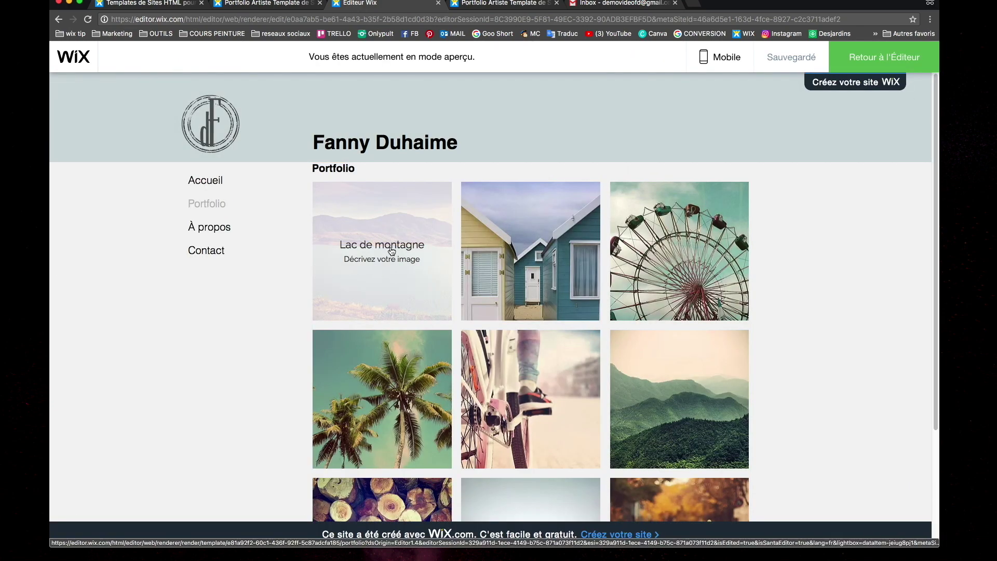
# In preview, open the first gallery image in its enlarged lightbox view
pyautogui.scroll(-3, 420, 280)
pyautogui.scroll(-3, 420, 279)
pyautogui.scroll(5, 525, 381)
pyautogui.click(417, 204)
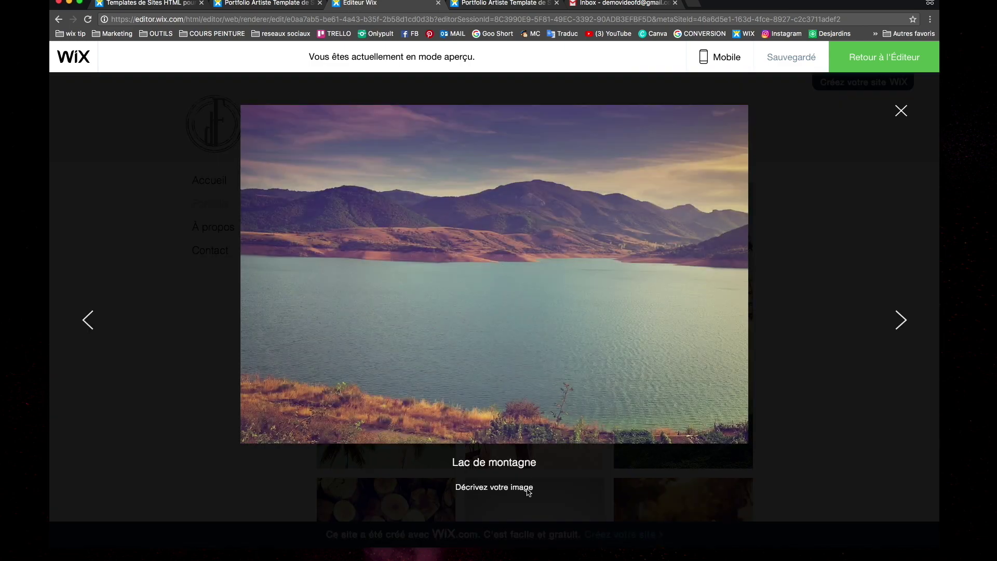
# Close the lightbox, return to the Editor, and open the gallery's Changer images organiser
pyautogui.click(901, 111)
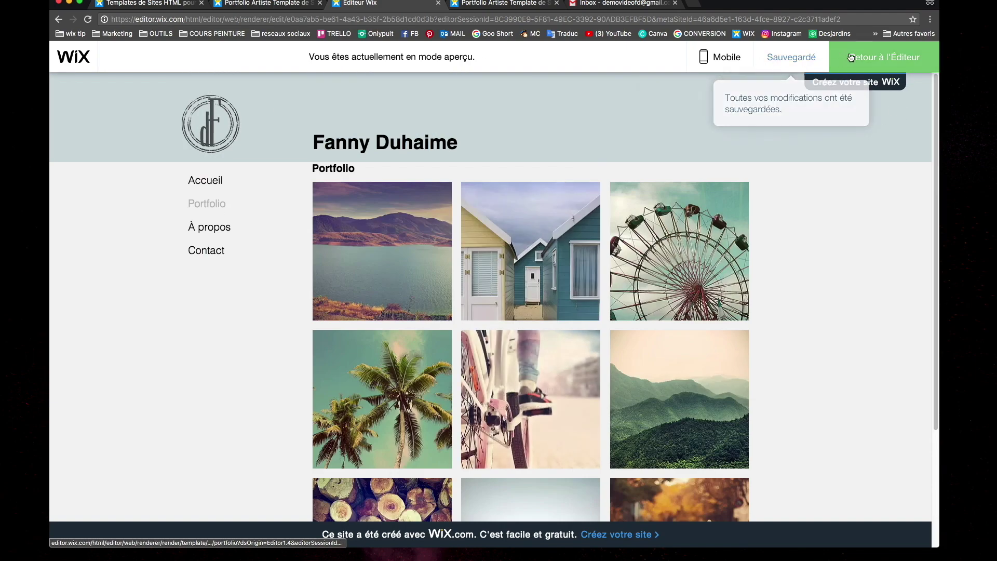
pyautogui.click(861, 58)
pyautogui.click(370, 162)
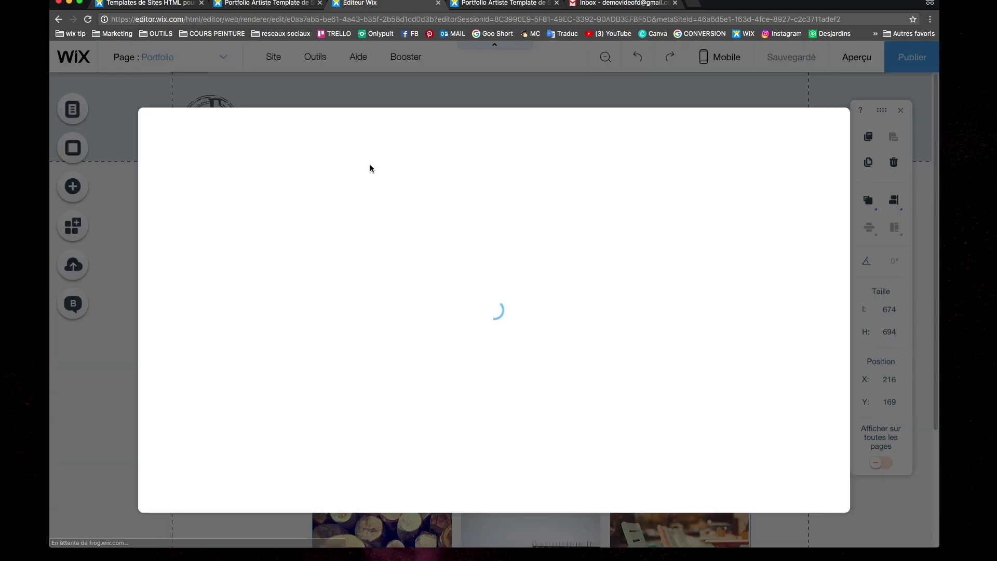
# Delete all the template's sample photos from the gallery organiser
pyautogui.click(219, 265)
pyautogui.click(219, 265)
pyautogui.click(219, 265)
pyautogui.click(219, 265)
pyautogui.click(219, 265)
pyautogui.click(219, 265)
pyautogui.rightClick(219, 264)
pyautogui.click(220, 266)
pyautogui.click(222, 268)
pyautogui.click(221, 268)
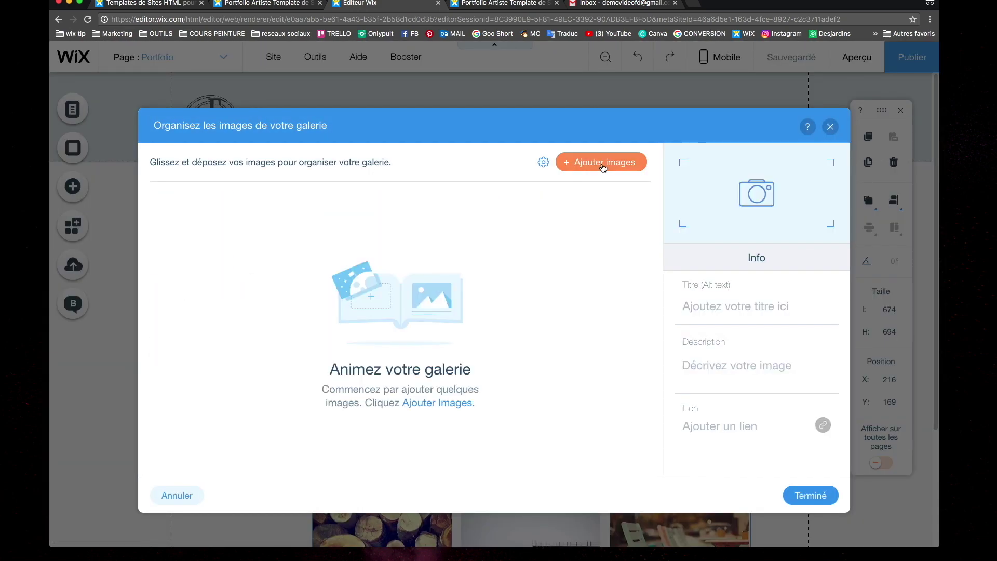
# Add nine animal artworks from the uploaded media to the gallery
pyautogui.click(602, 168)
pyautogui.click(560, 239)
pyautogui.keyDown('shift'); pyautogui.click(560, 333); pyautogui.keyUp('shift')
pyautogui.keyDown('shift'); pyautogui.click(652, 332); pyautogui.keyUp('shift')
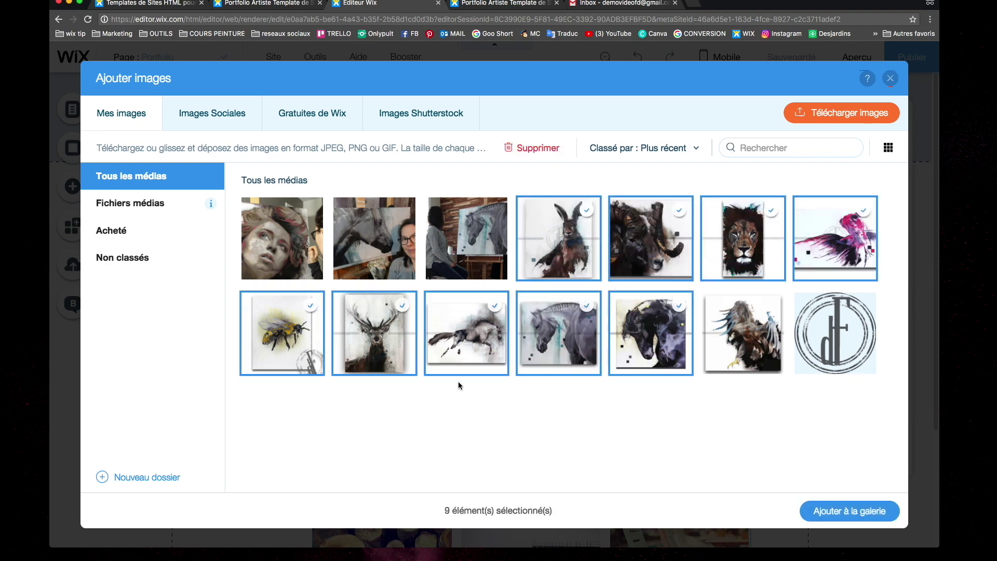
pyautogui.click(837, 510)
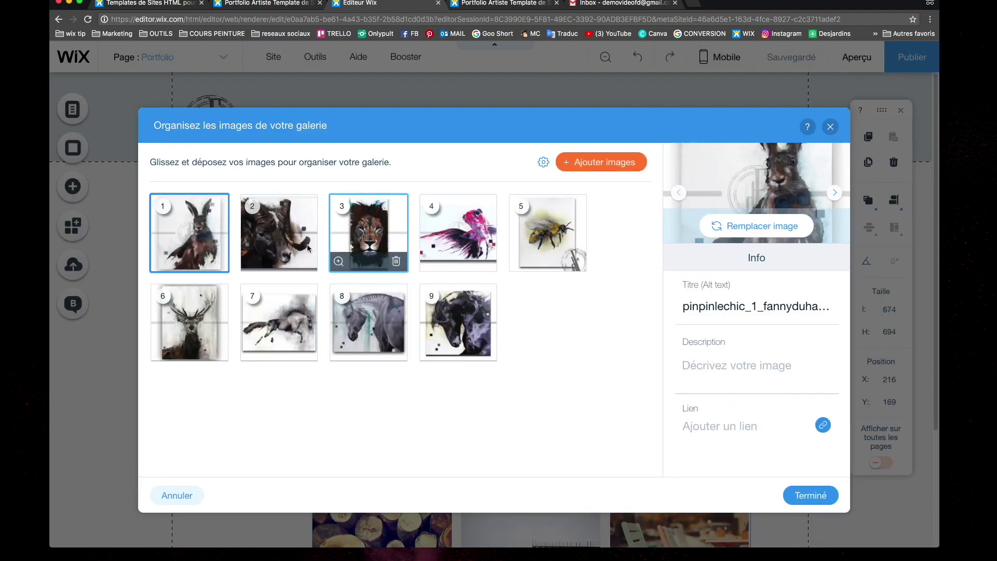
# Title the rabbit painting 'Pin Pin le chic' with description 'Medium mixte sur toile galerie, 20"x24" 350$'
pyautogui.click(702, 309)
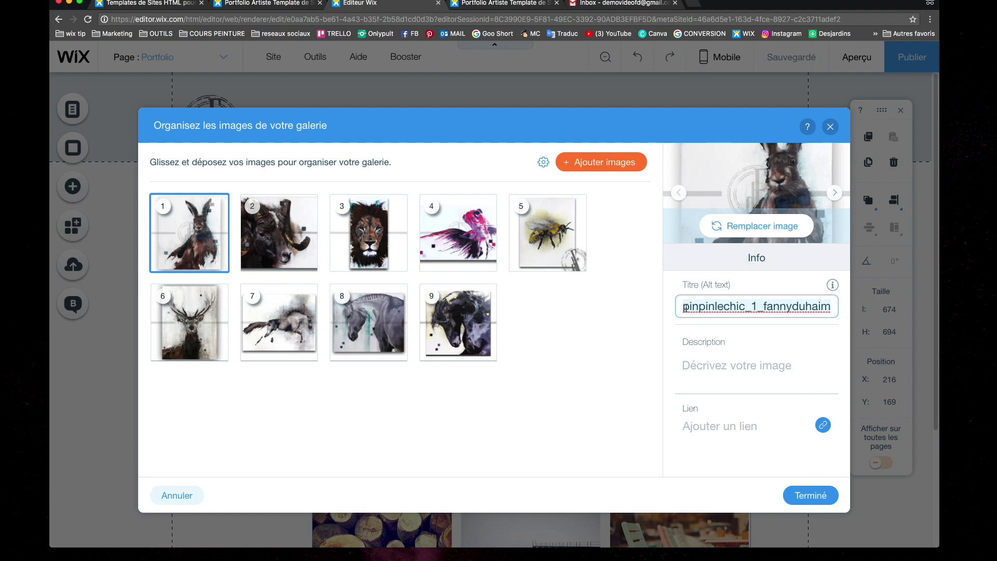
pyautogui.write('Pij')
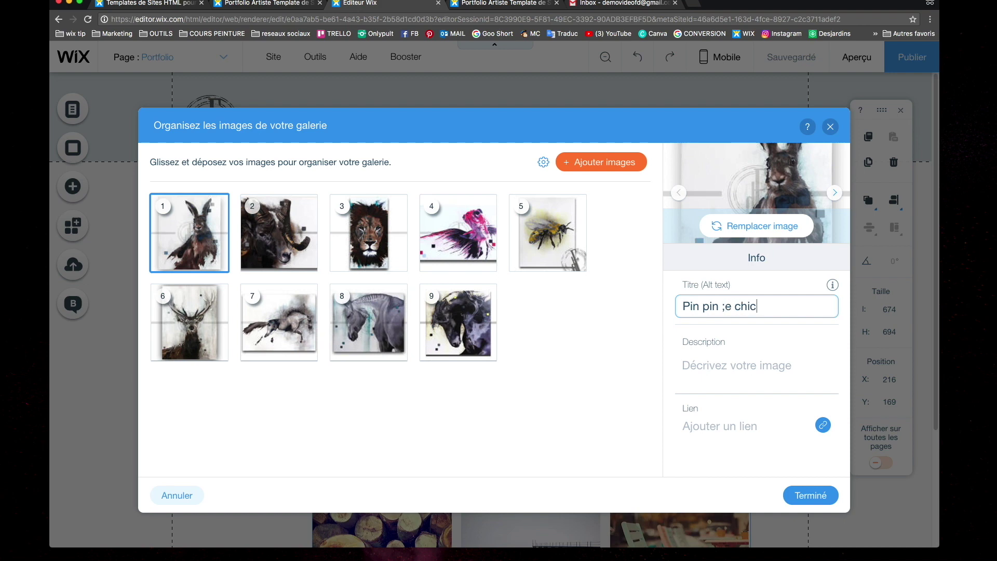
pyautogui.click(727, 364)
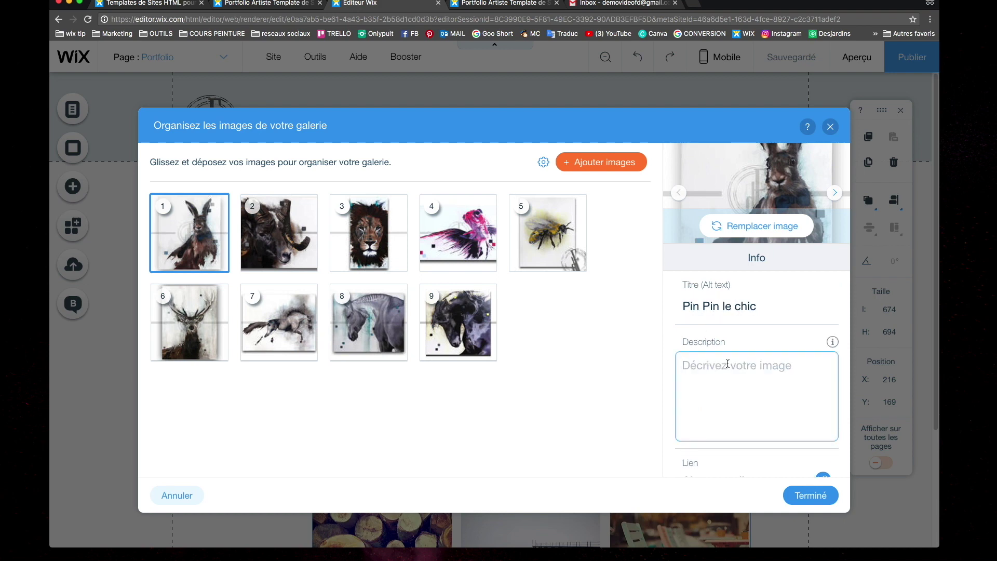
pyautogui.write('Medium mixte sur toile')
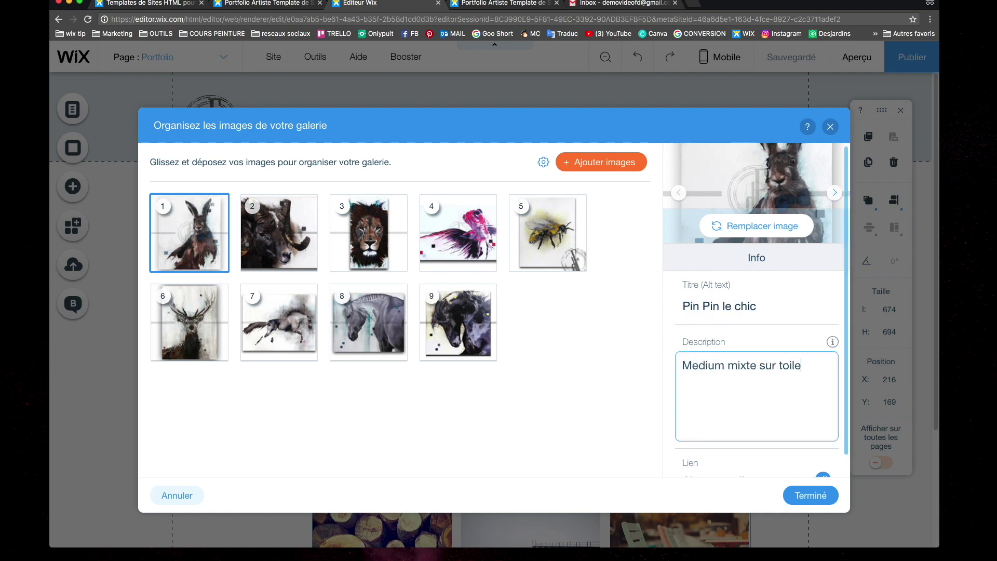
pyautogui.write(' galerie, 20"x24" ')
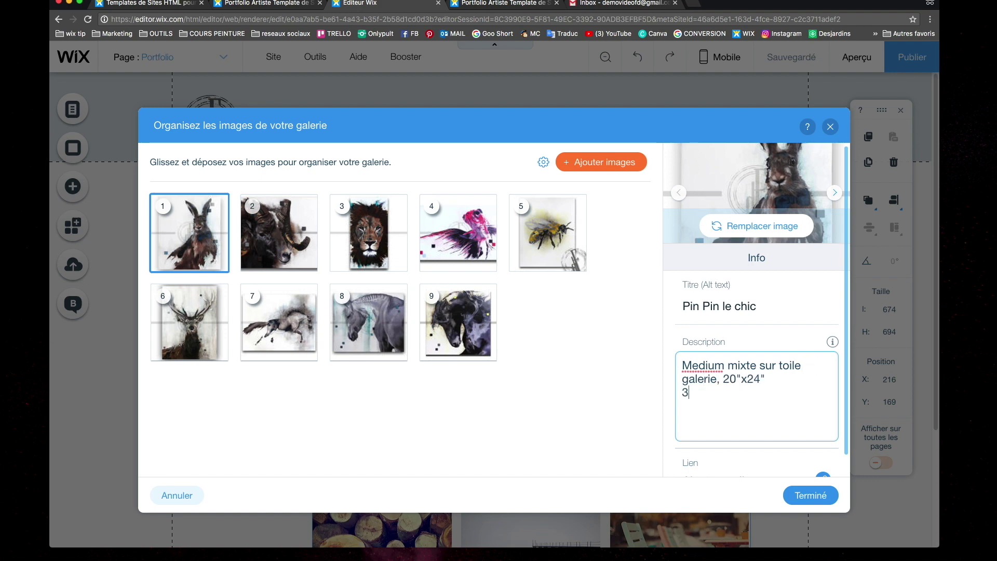
pyautogui.write('350$')
pyautogui.click(810, 495)
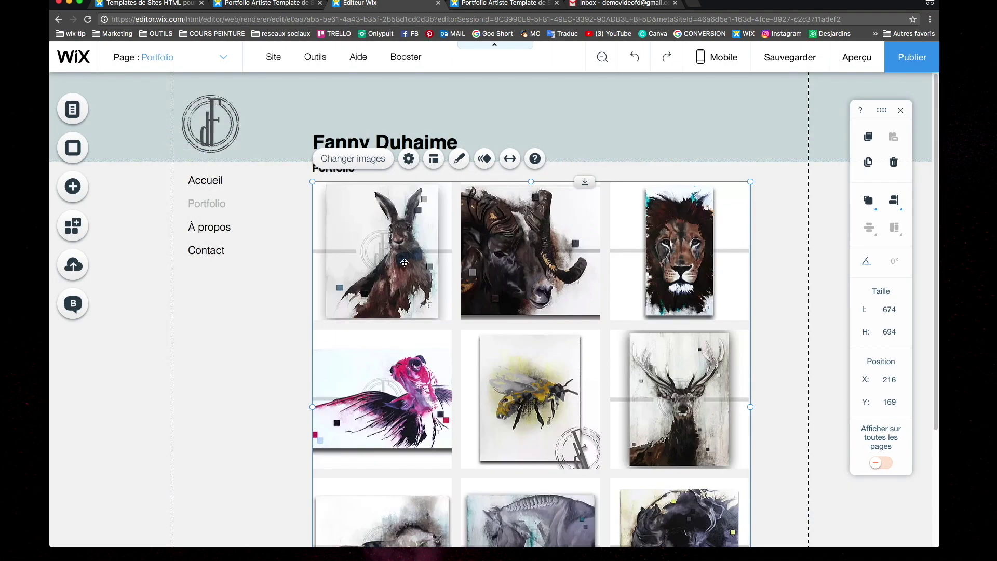
# Preview the Pin Pin le chic lightbox with its 350$ caption, save the site, and reopen the gallery organiser
pyautogui.click(868, 62)
pyautogui.moveTo(382, 284)
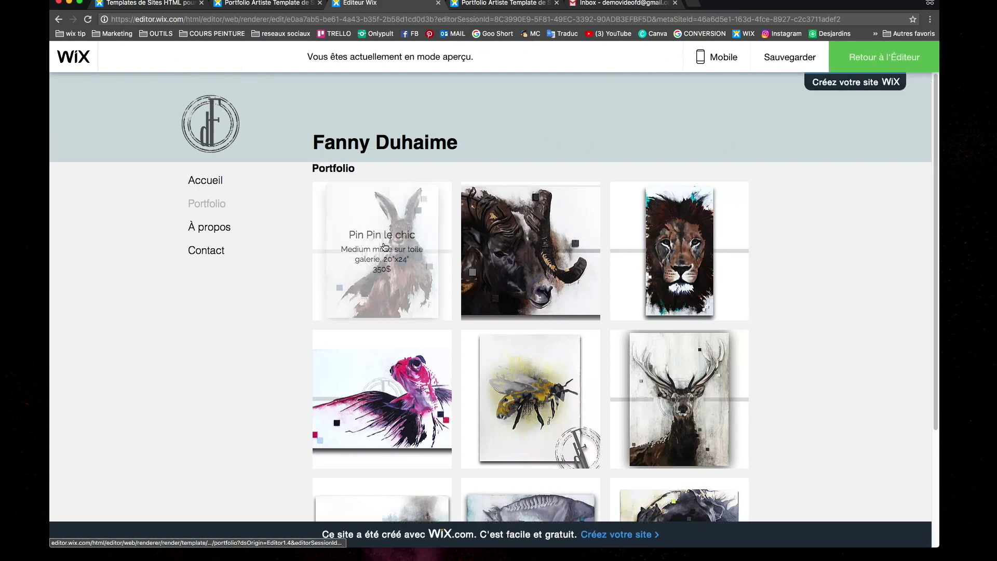
pyautogui.click(380, 283)
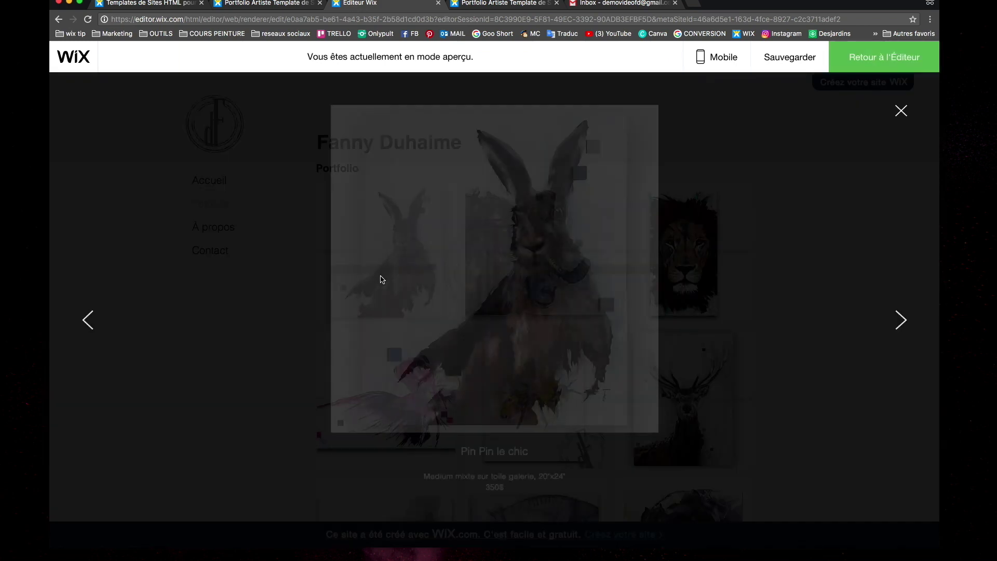
pyautogui.press('super+s')
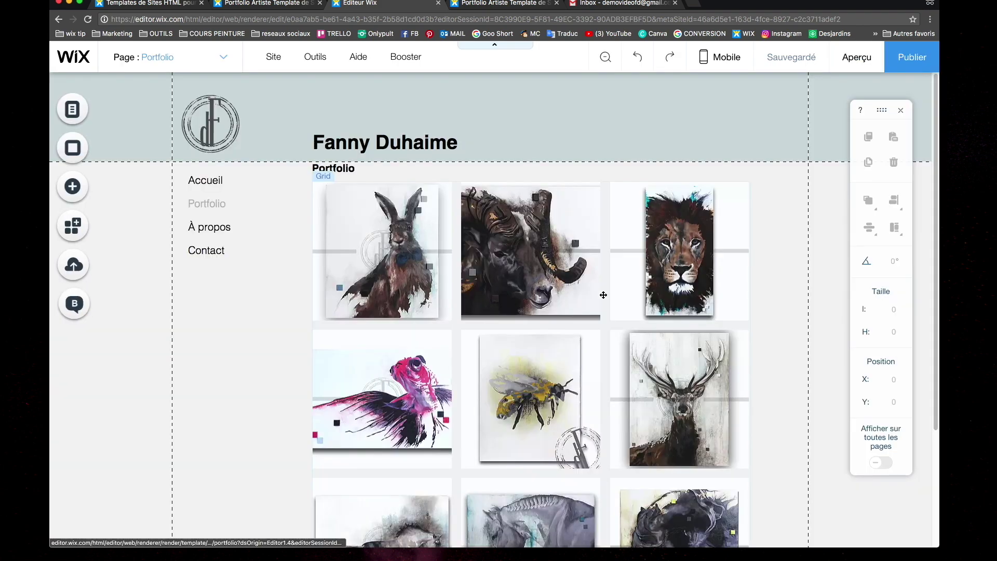
pyautogui.doubleClick(540, 249)
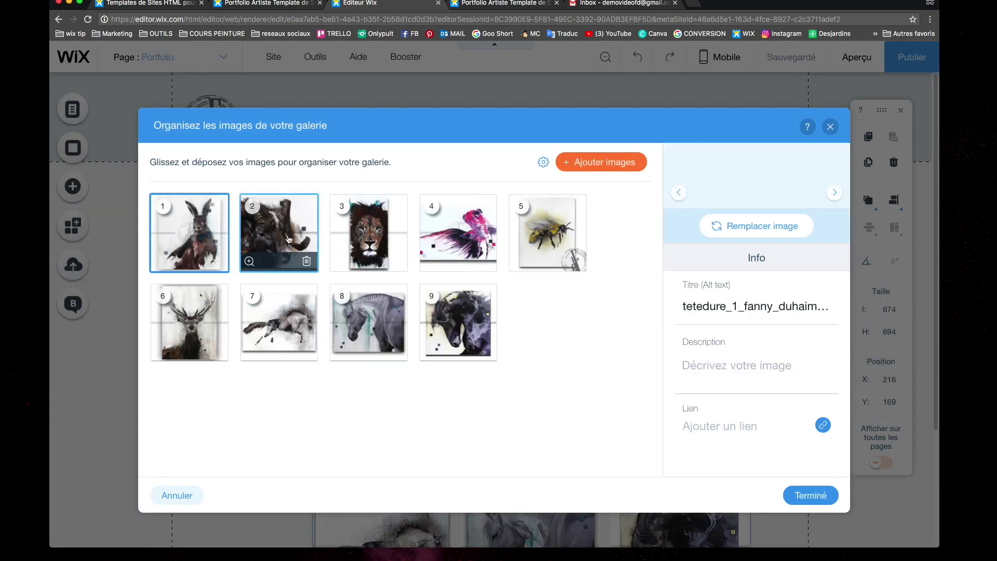
# Retitle the second painting 'Tête dure'
pyautogui.click(290, 239)
pyautogui.tripleClick(755, 306)
pyautogui.write('Tête dure')
pyautogui.click(727, 352)
pyautogui.click(728, 468)
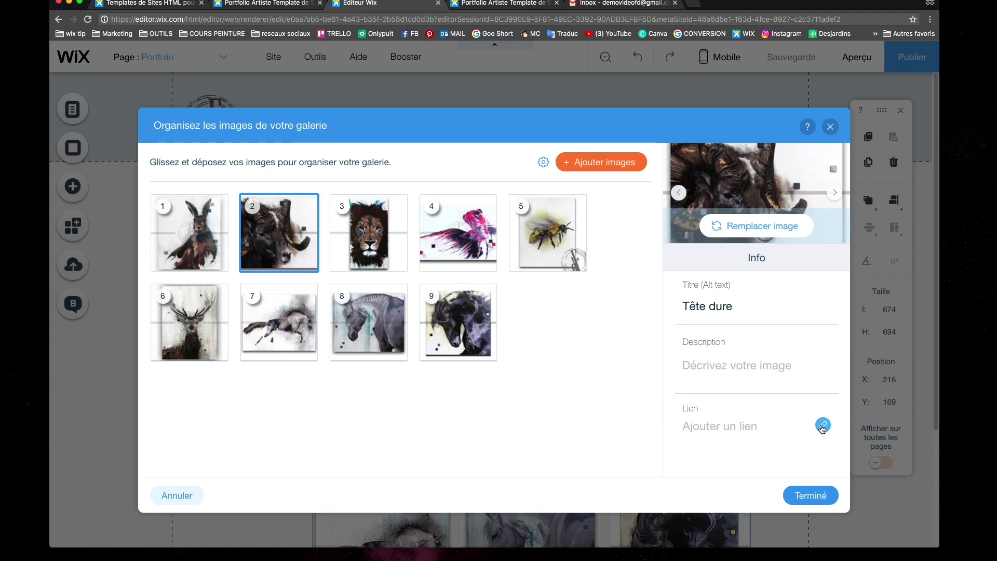
# Link Tête dure to the artist's website and describe it as 'cliquer sur le lien pour acheter'
pyautogui.click(822, 426)
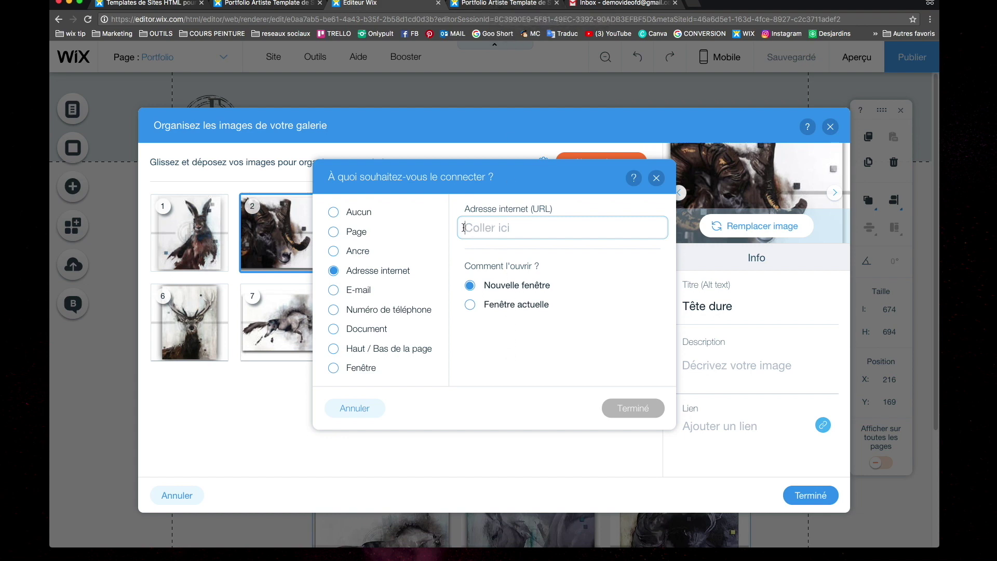
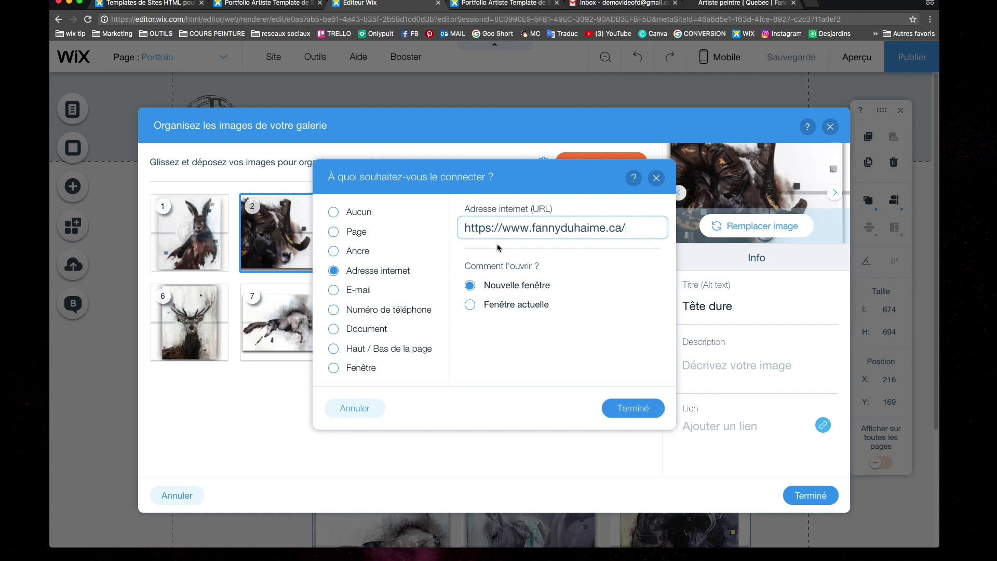
pyautogui.click(648, 409)
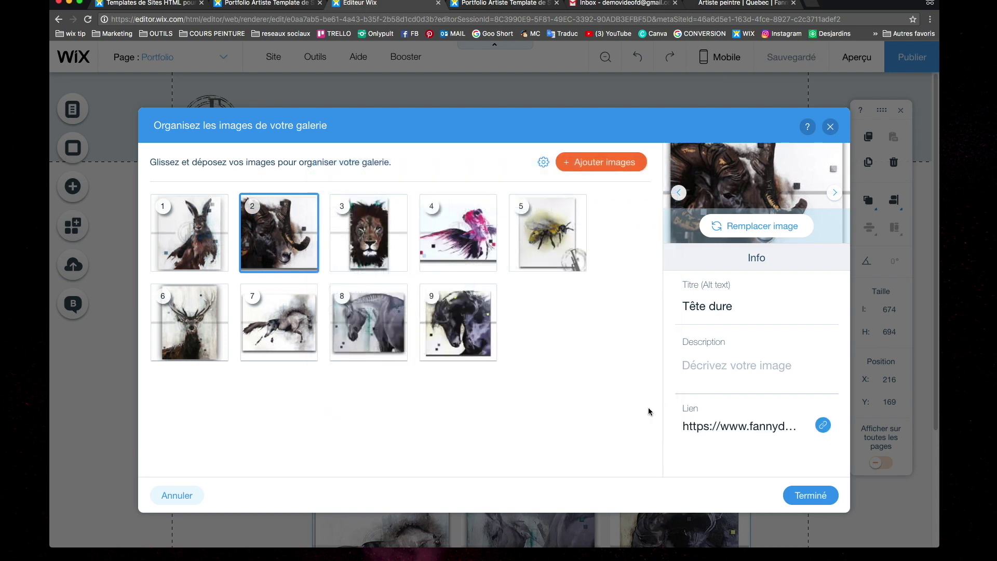
pyautogui.click(725, 368)
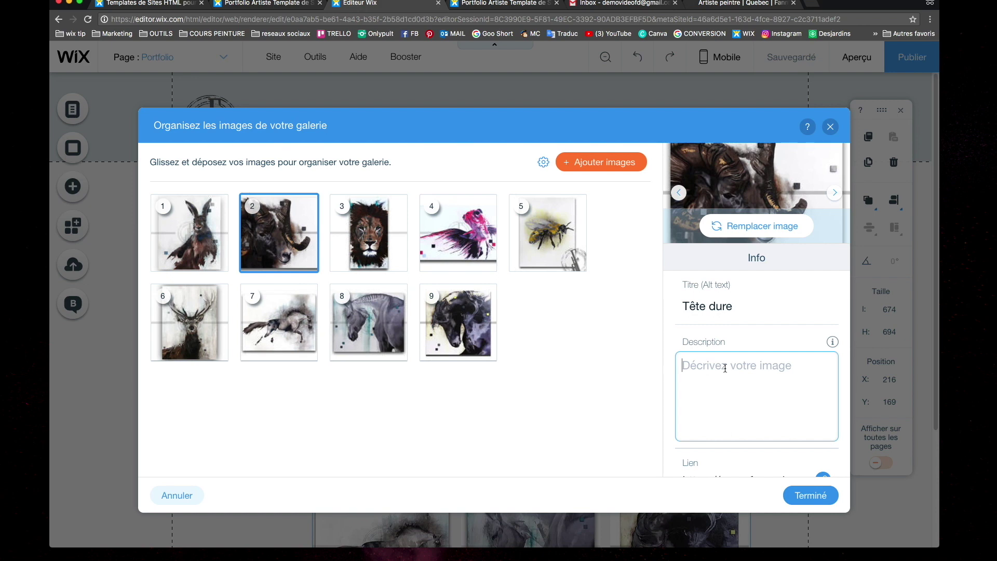
pyautogui.write('cliquer sur le lien pour acheter')
pyautogui.click(810, 495)
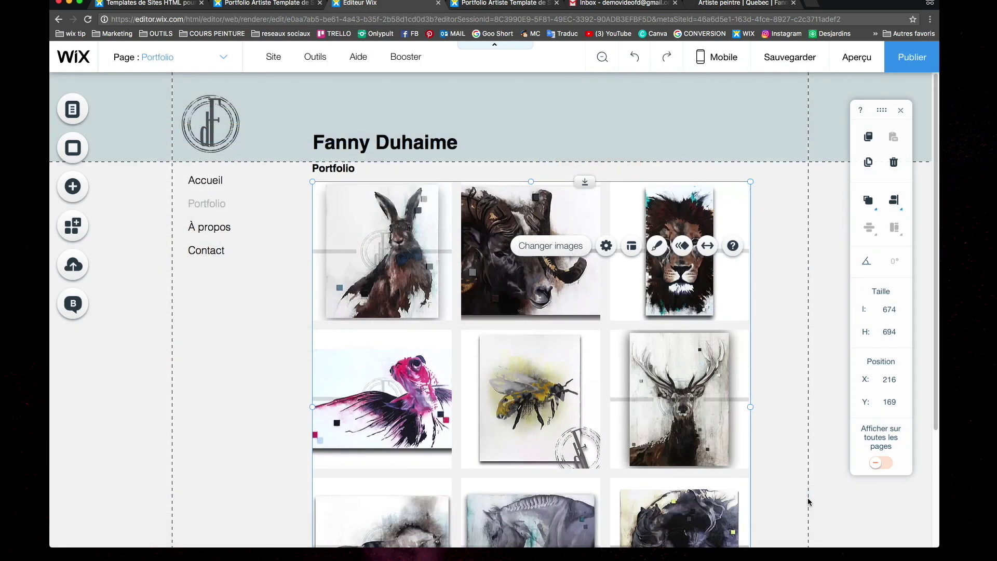
pyautogui.click(857, 57)
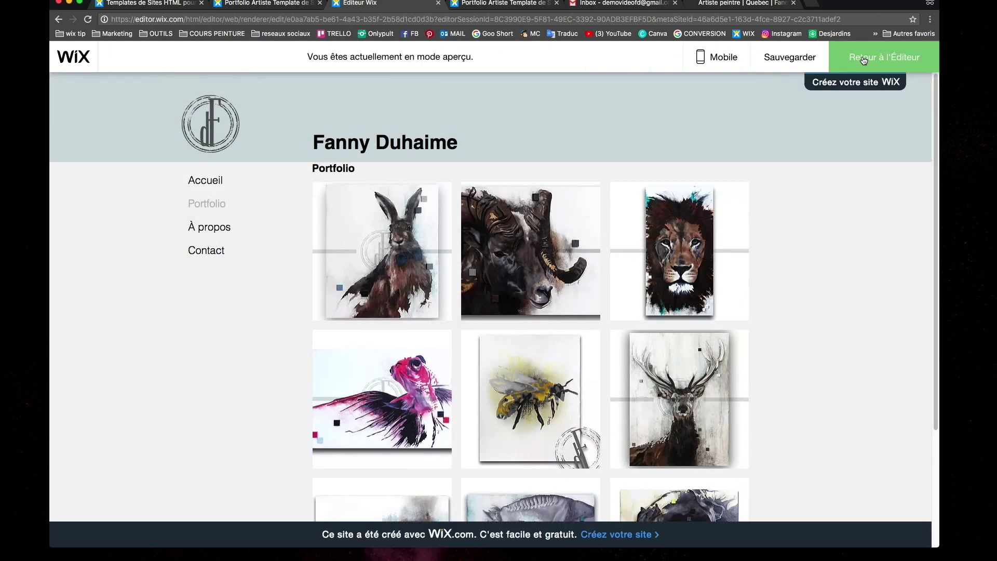
pyautogui.click(527, 267)
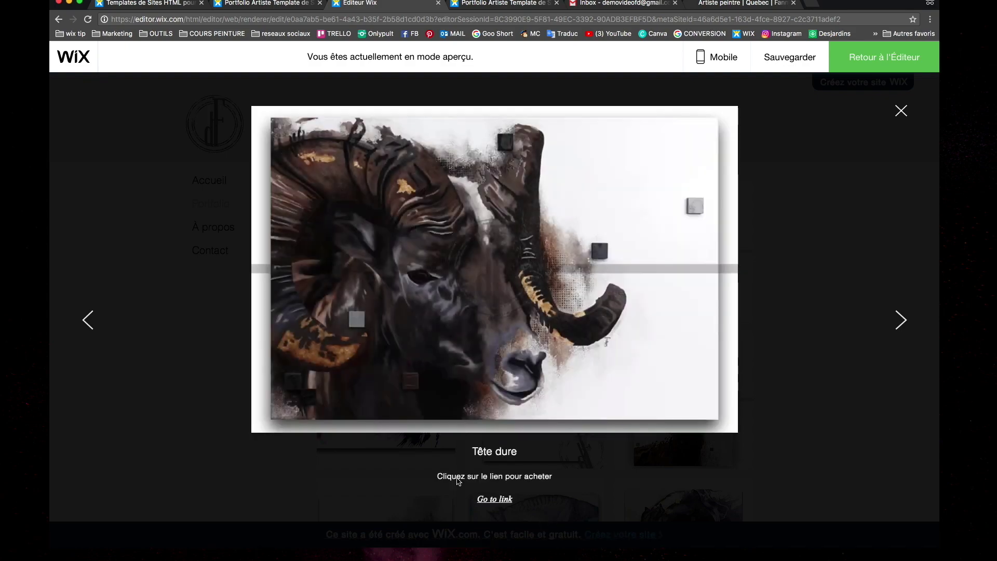
pyautogui.click(495, 500)
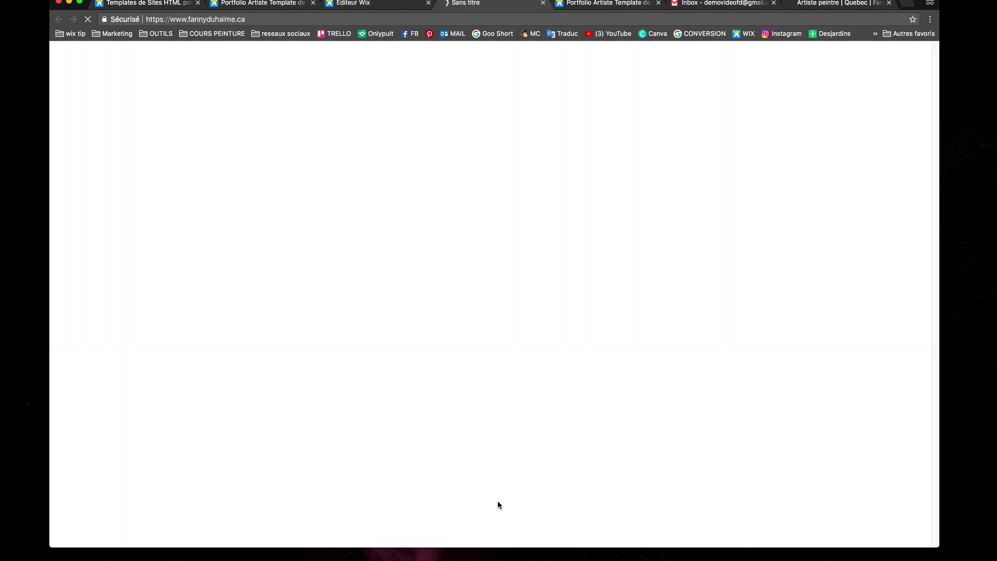
pyautogui.scroll(-15, 456, 117)
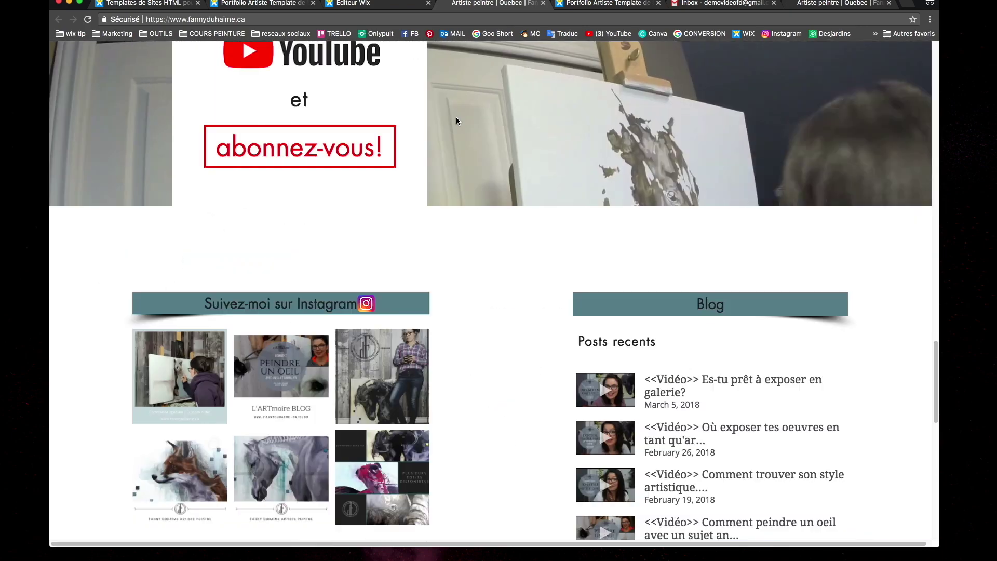
pyautogui.scroll(10, 457, 117)
pyautogui.press('super+w')
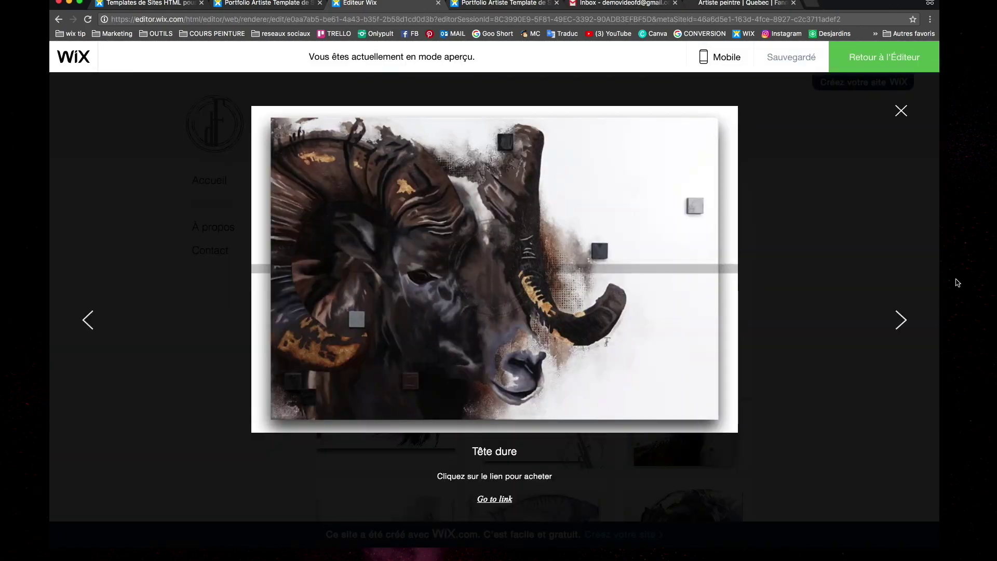
pyautogui.click(903, 322)
pyautogui.press('Escape')
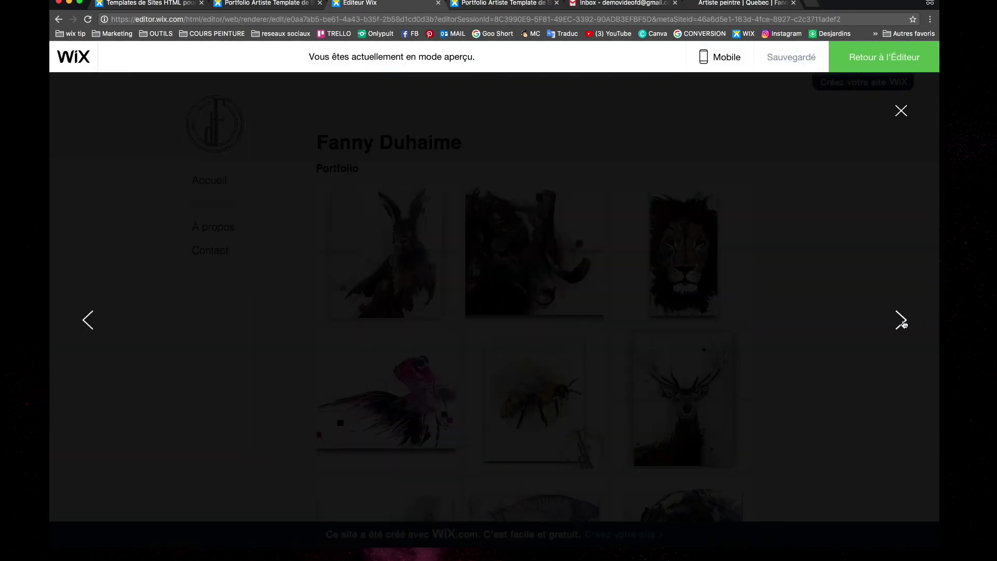
pyautogui.press('Escape')
pyautogui.scroll(-5, 450, 284)
pyautogui.scroll(5, 451, 284)
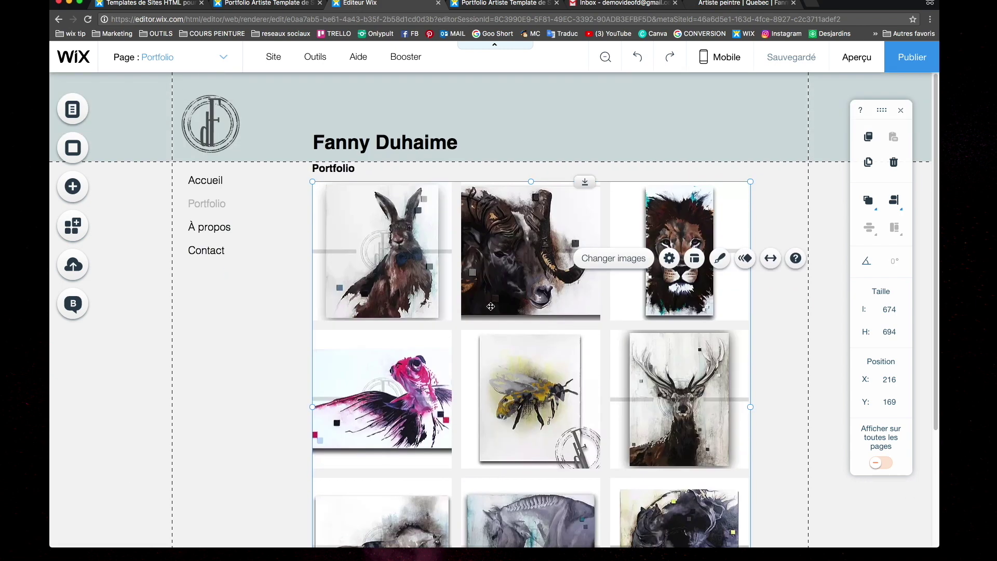
# In the gallery settings, try Adapter, then return the images to Rogner (cropped fill)
pyautogui.click(670, 260)
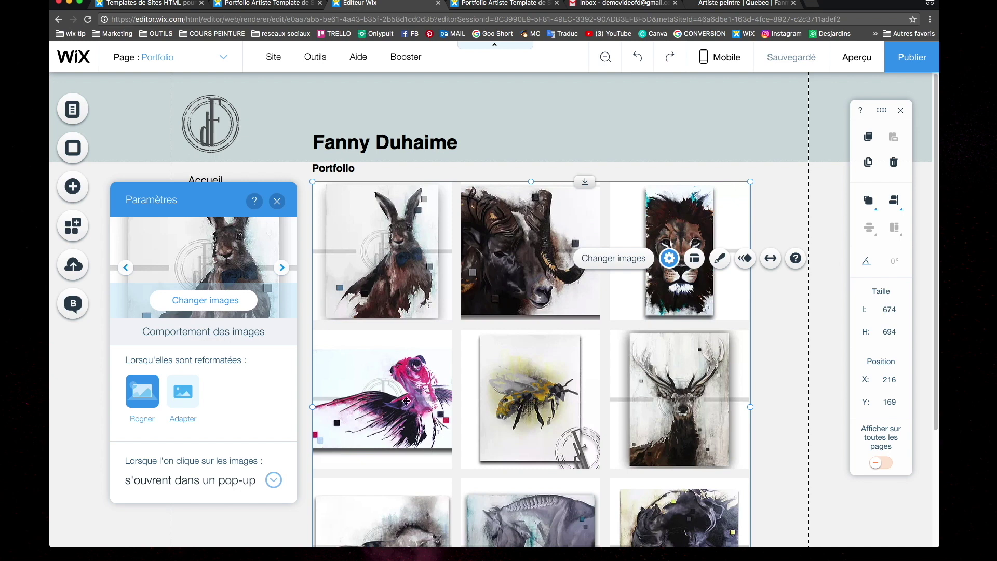
pyautogui.click(390, 404)
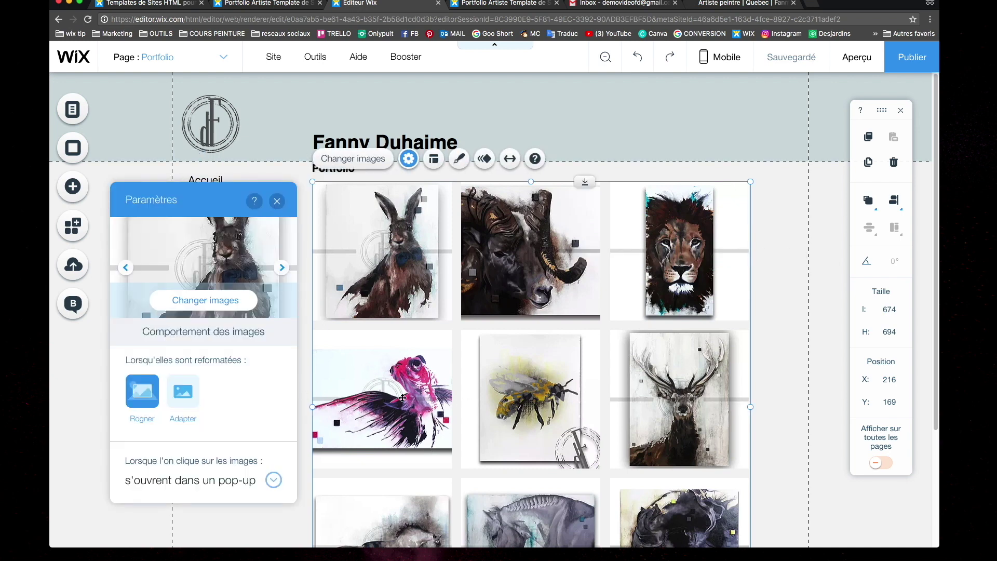
pyautogui.click(182, 399)
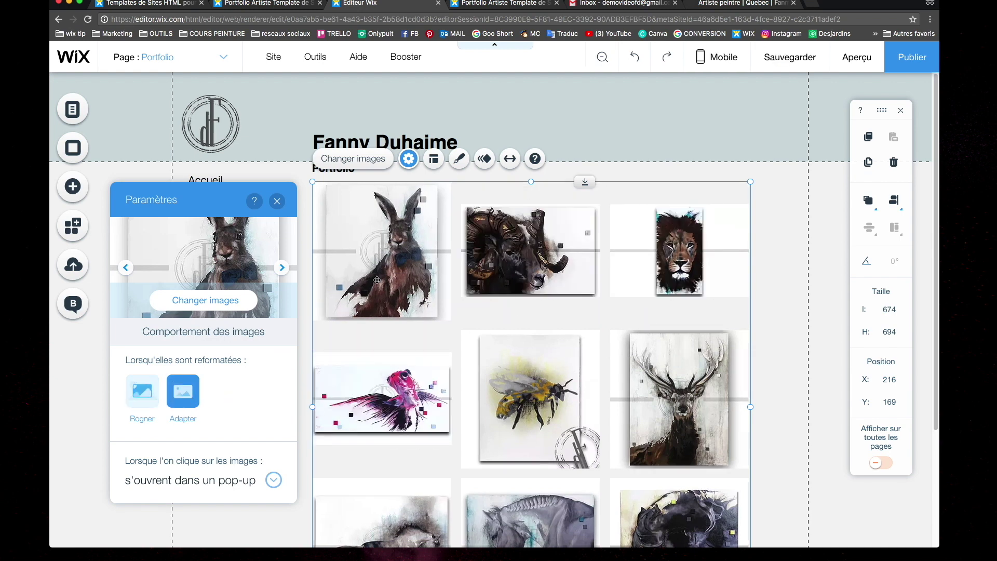
pyautogui.scroll(-3, 595, 417)
pyautogui.scroll(3, 595, 417)
pyautogui.click(134, 400)
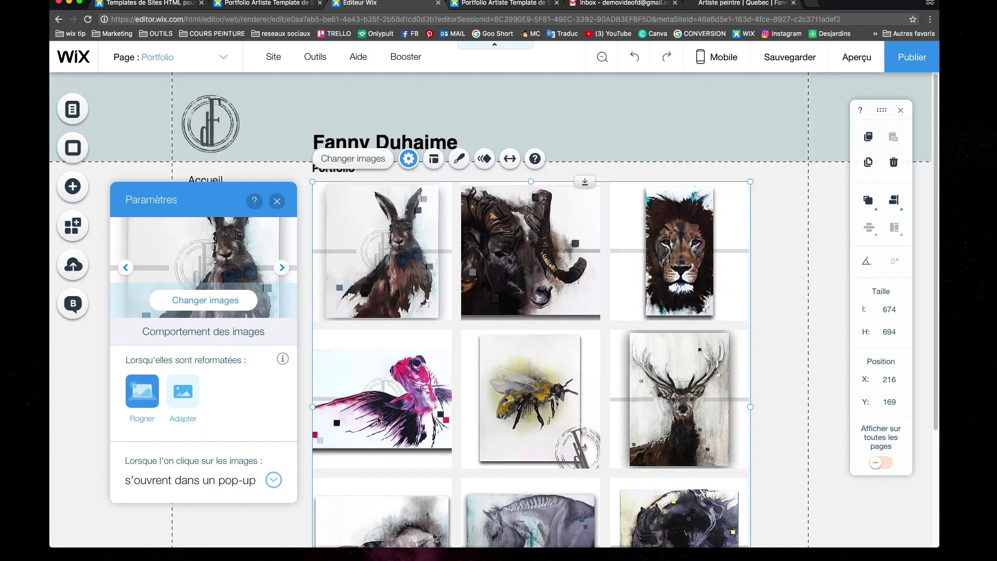
pyautogui.click(409, 158)
# Try a two-column, four-row gallery layout with 40 px spacing
pyautogui.click(434, 159)
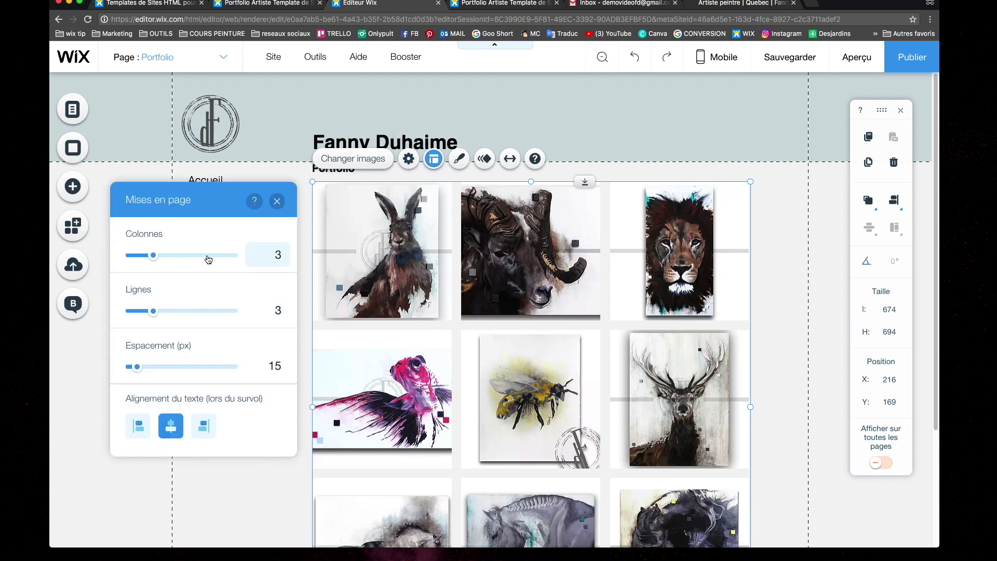
pyautogui.moveTo(155, 256); pyautogui.dragTo(143, 256)
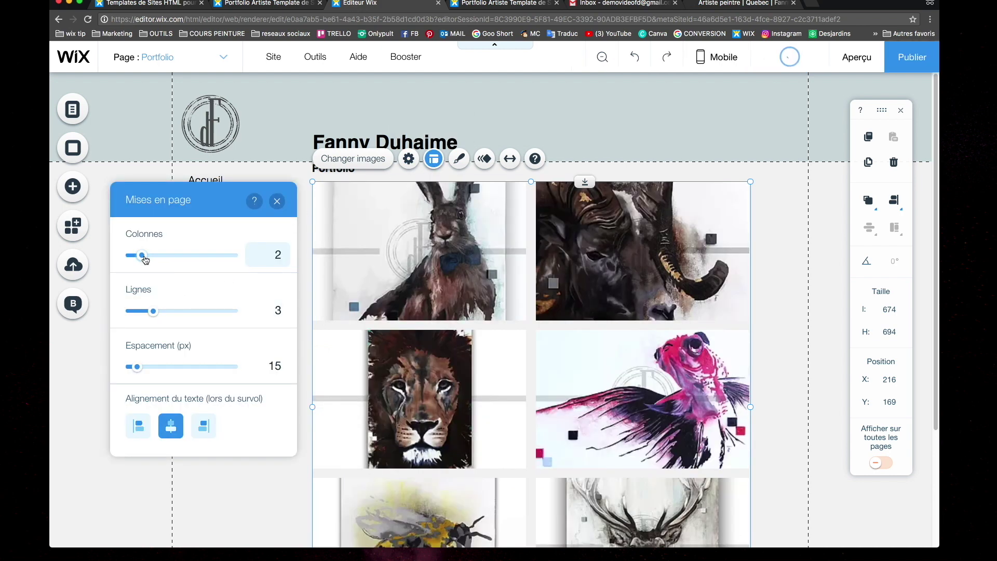
pyautogui.moveTo(154, 312); pyautogui.dragTo(163, 313)
pyautogui.scroll(-5, 511, 399)
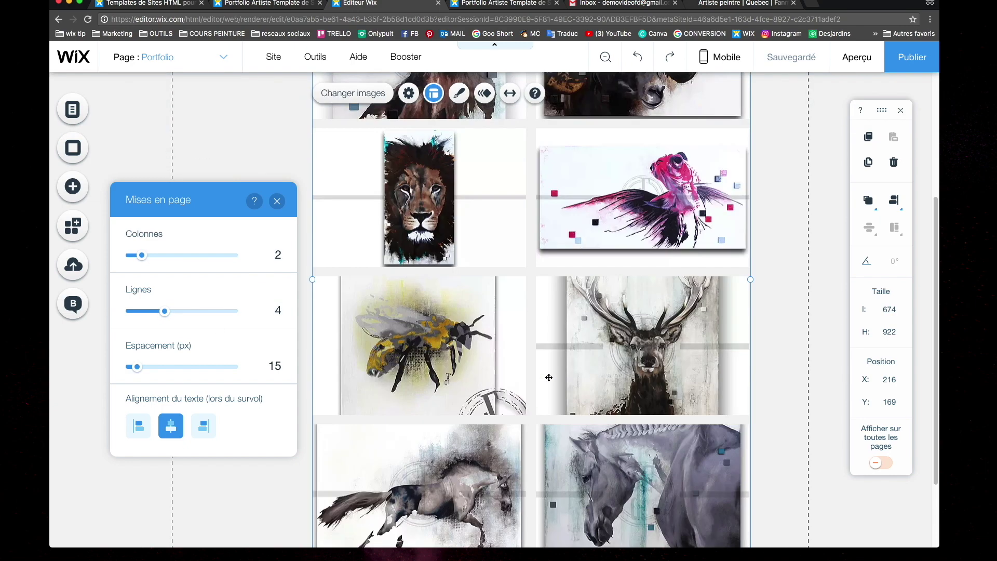
pyautogui.scroll(5, 636, 401)
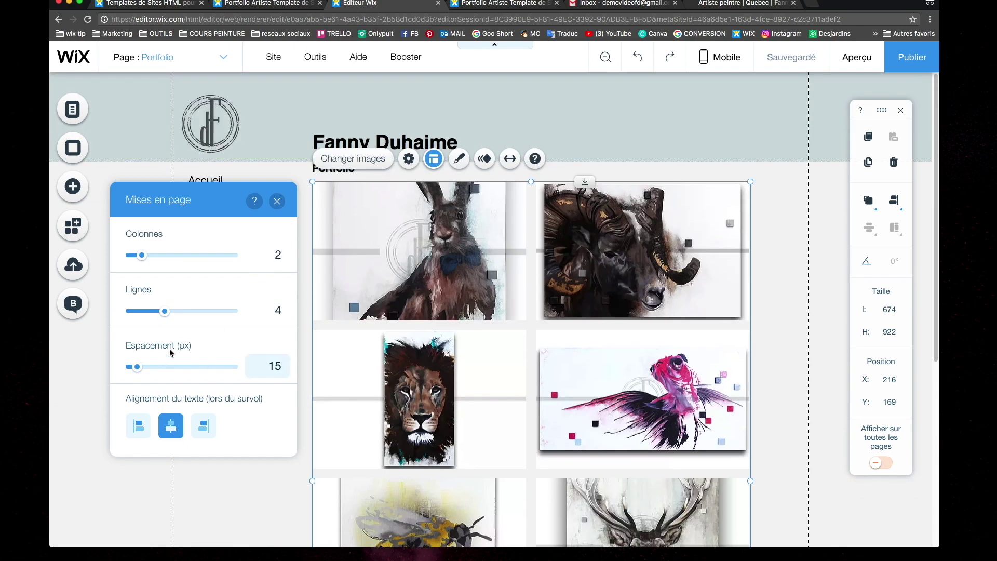
pyautogui.moveTo(138, 368); pyautogui.dragTo(146, 371)
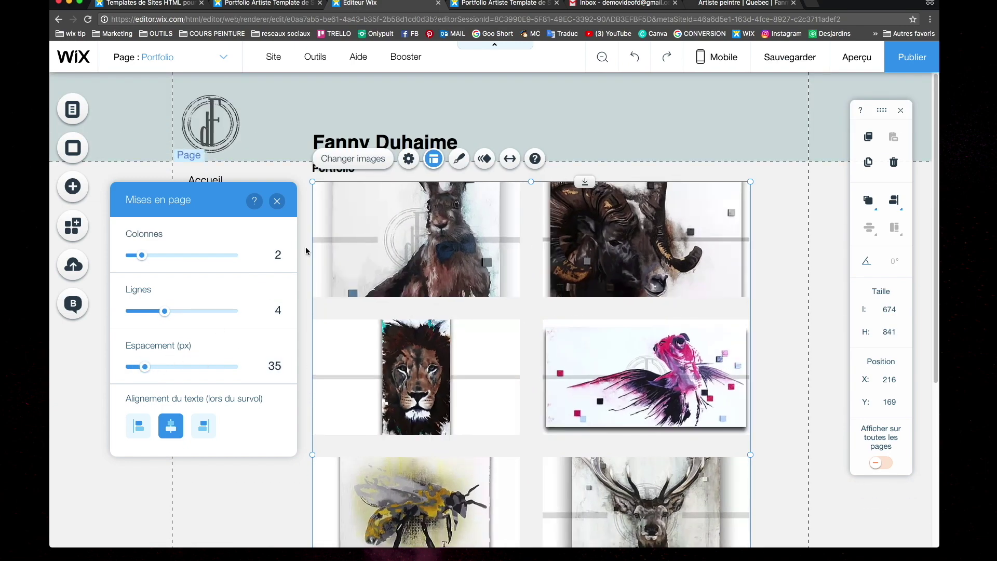
# Close the layout panel and undo the changes back to three columns
pyautogui.click(277, 201)
pyautogui.click(634, 57)
pyautogui.click(634, 57)
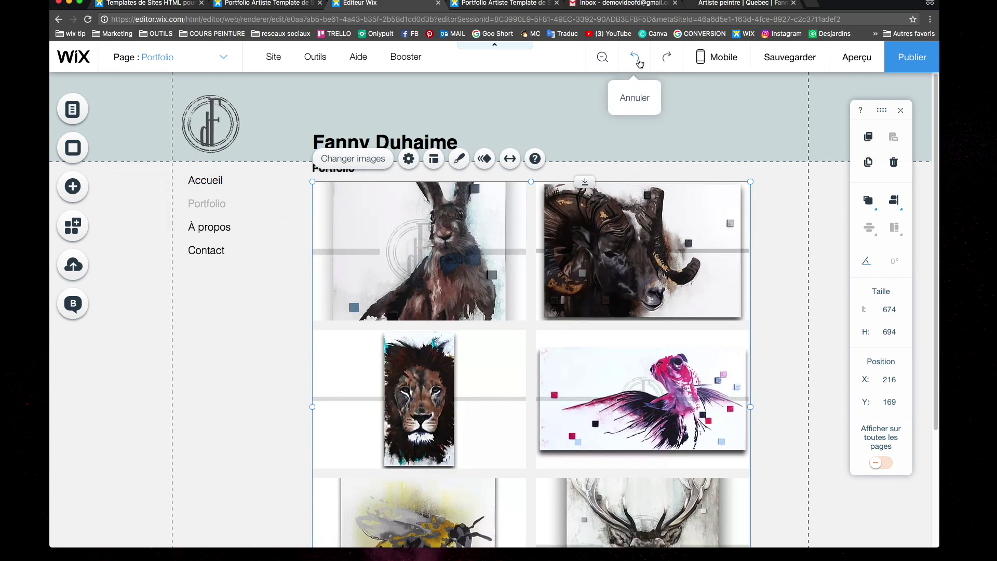
pyautogui.click(634, 57)
pyautogui.click(459, 159)
# Try the diamond, captioned and hexagon presets, then reselect the plain three-column grid
pyautogui.scroll(-3, 236, 277)
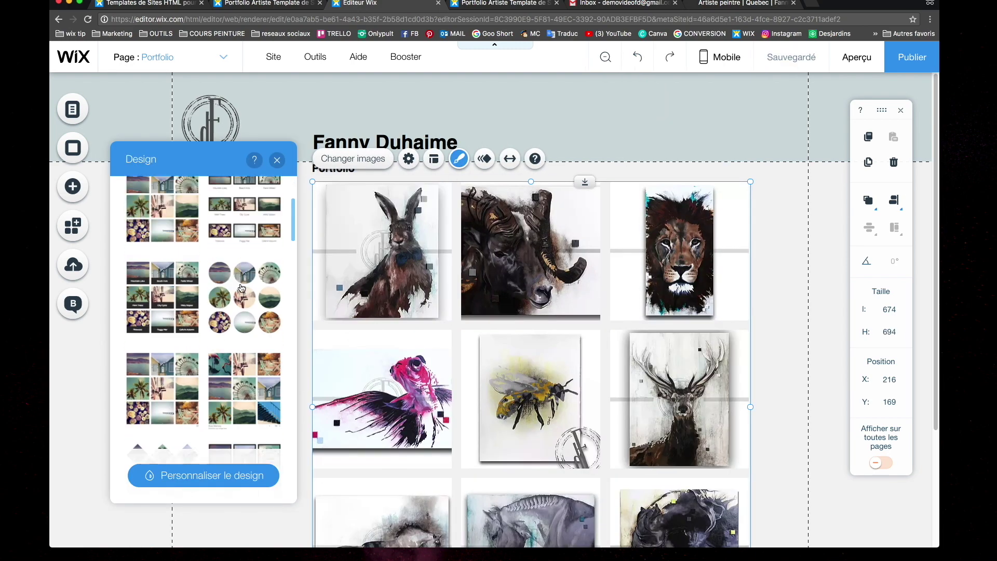
pyautogui.click(247, 383)
pyautogui.scroll(-2, 189, 376)
pyautogui.click(188, 376)
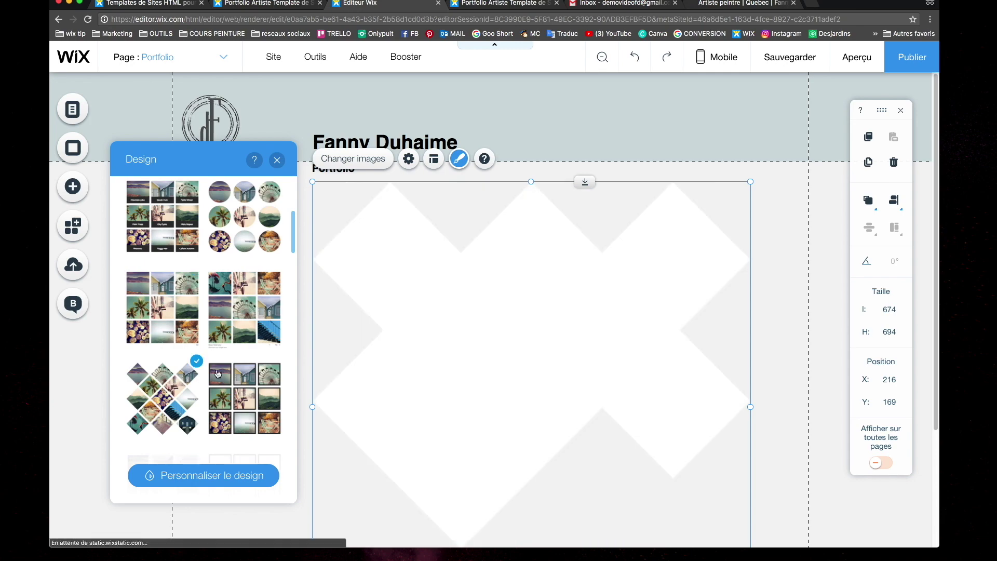
pyautogui.scroll(-3, 227, 369)
pyautogui.click(159, 371)
pyautogui.scroll(-3, 159, 371)
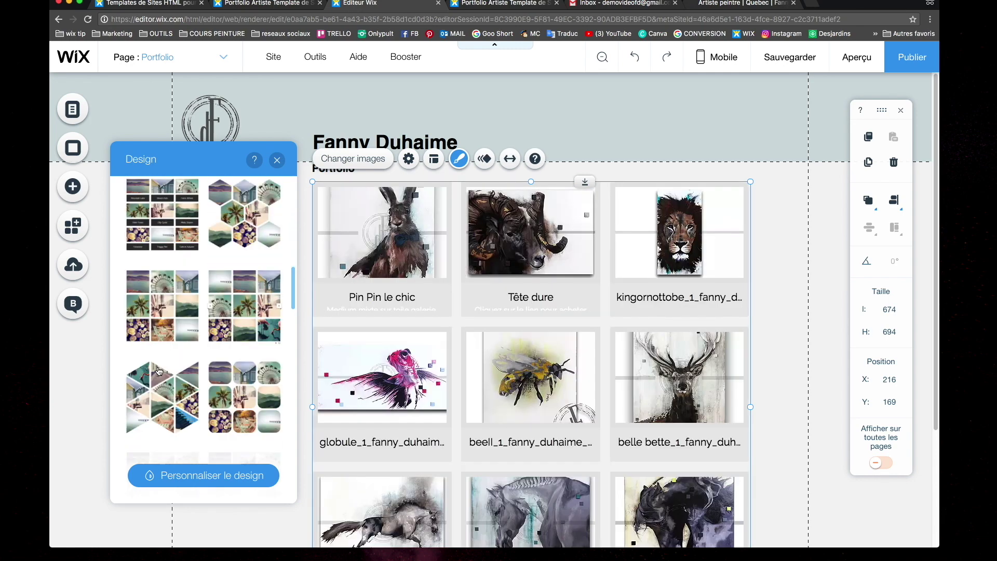
pyautogui.click(162, 387)
pyautogui.scroll(-2, 161, 336)
pyautogui.click(164, 262)
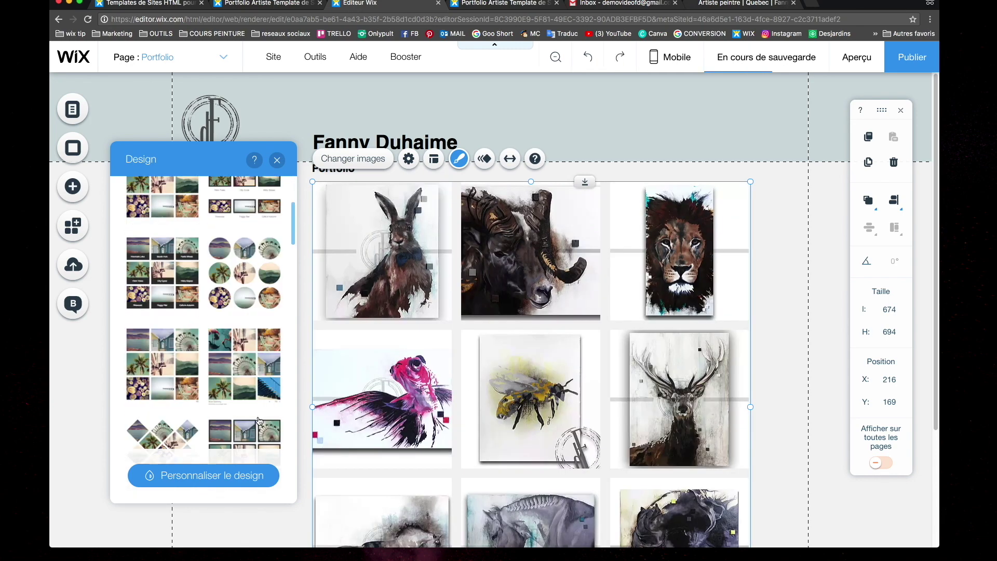
# Try a 2 px dark red image border, then set the border width back to 0
pyautogui.click(229, 475)
pyautogui.click(181, 303)
pyautogui.click(170, 405)
pyautogui.click(272, 350)
pyautogui.click(200, 369)
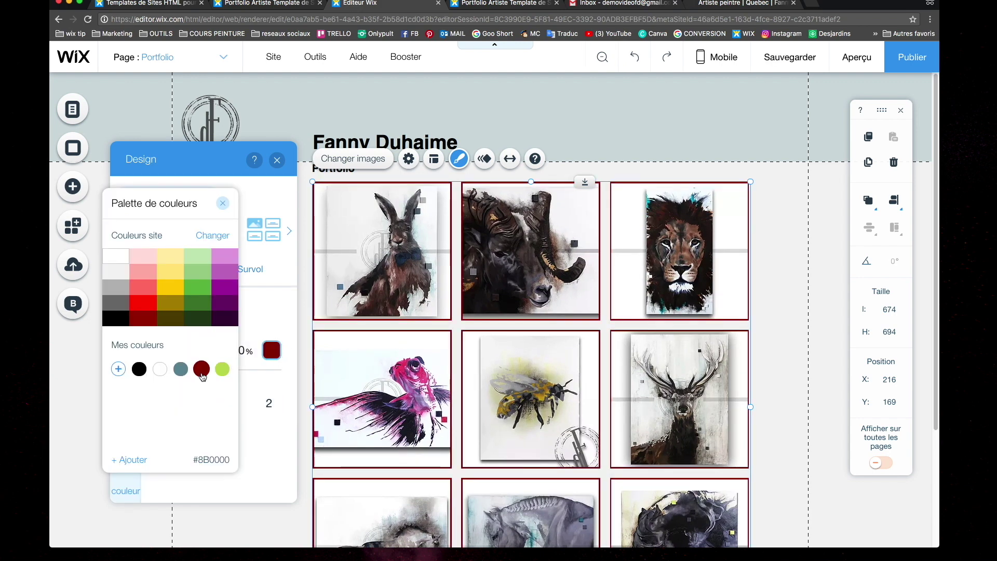
pyautogui.click(265, 403)
pyautogui.moveTo(169, 404); pyautogui.dragTo(159, 407)
# Enable image drop shadows at 66° with 14 px distance and no blur
pyautogui.click(126, 365)
pyautogui.click(265, 342)
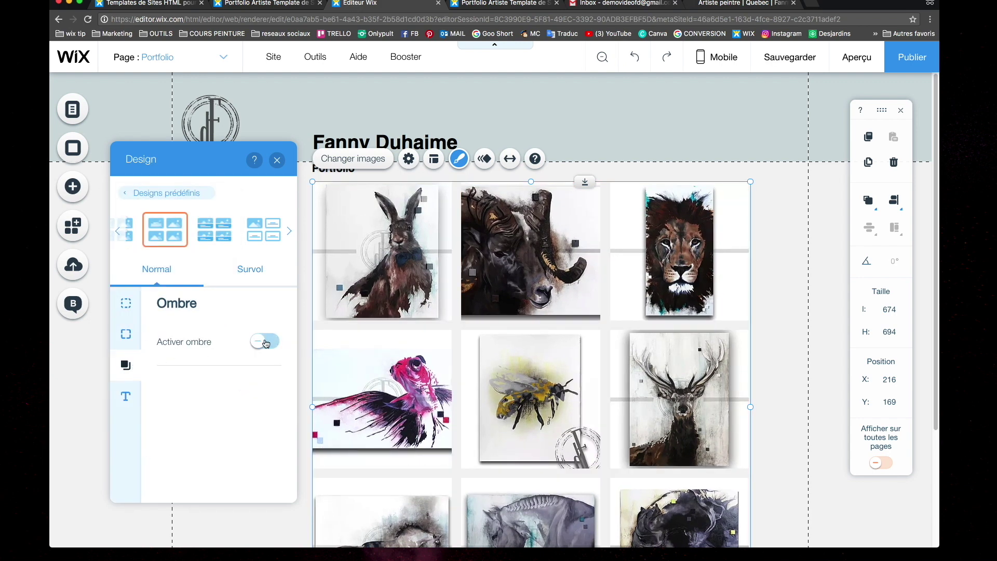
pyautogui.click(264, 341)
pyautogui.click(264, 341)
pyautogui.moveTo(211, 400); pyautogui.dragTo(231, 412)
pyautogui.scroll(-3, 207, 416)
pyautogui.moveTo(163, 429); pyautogui.dragTo(179, 429)
pyautogui.moveTo(166, 481)
pyautogui.mouseDown()
pyautogui.moveTo(179, 481)
pyautogui.moveTo(160, 481)
pyautogui.mouseUp()
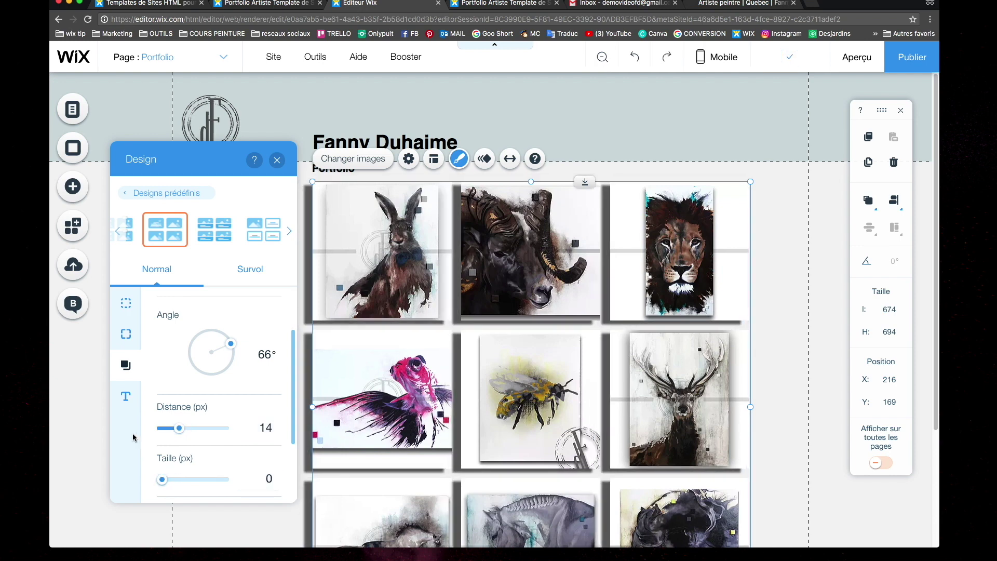
# Browse the gallery title text styles without changes, then close the Design panel
pyautogui.click(125, 397)
pyautogui.scroll(-2, 231, 360)
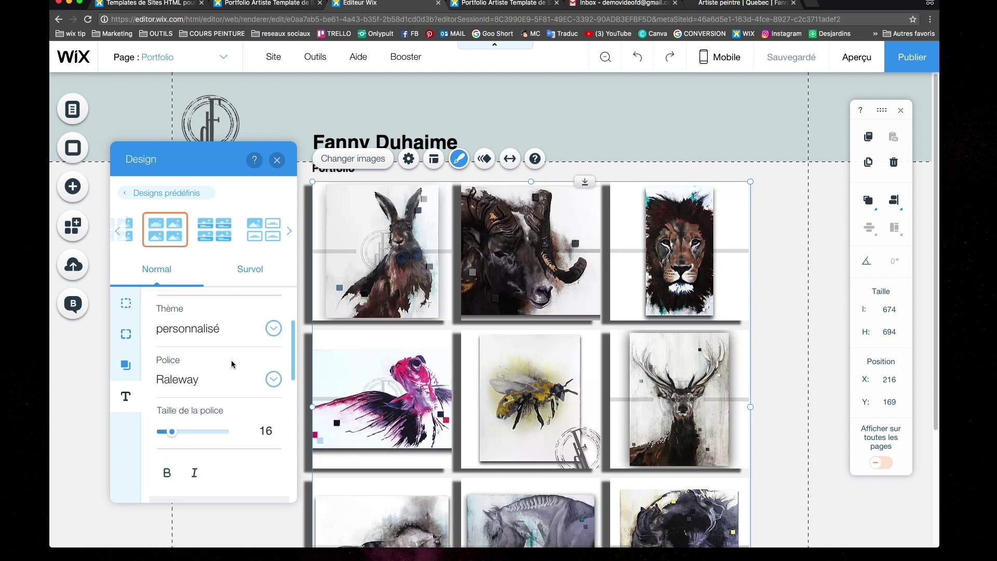
pyautogui.scroll(3, 247, 344)
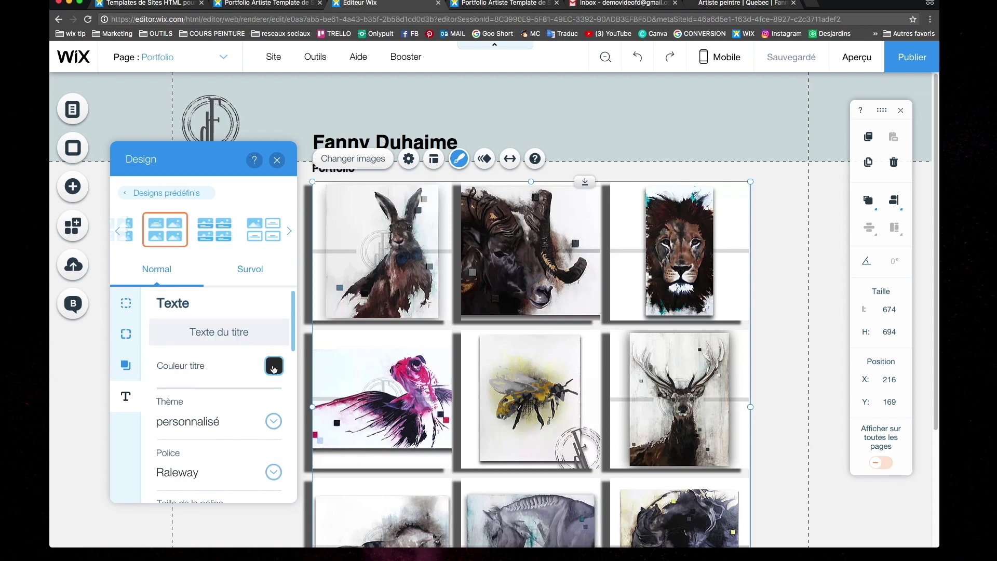
pyautogui.scroll(-3, 265, 359)
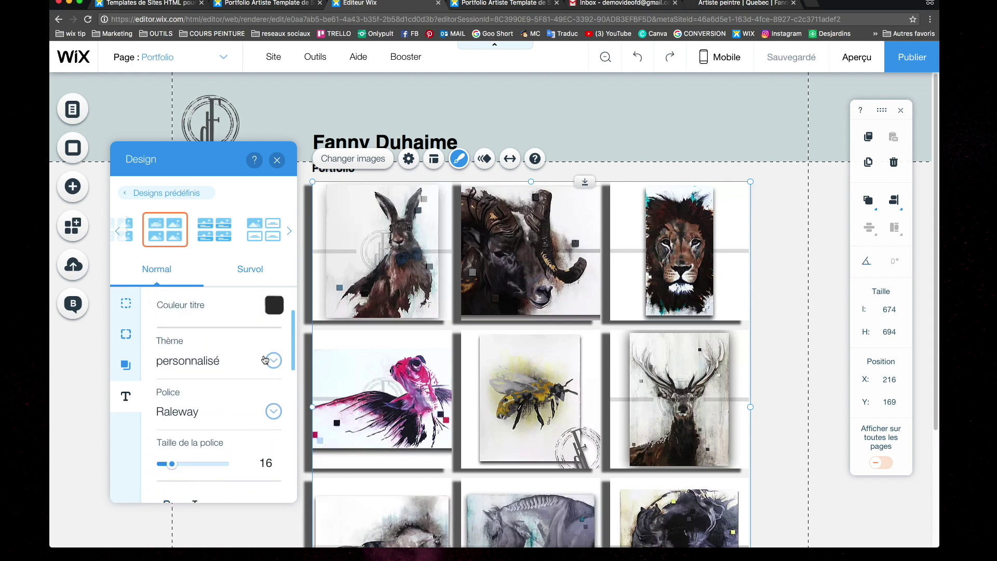
pyautogui.click(274, 362)
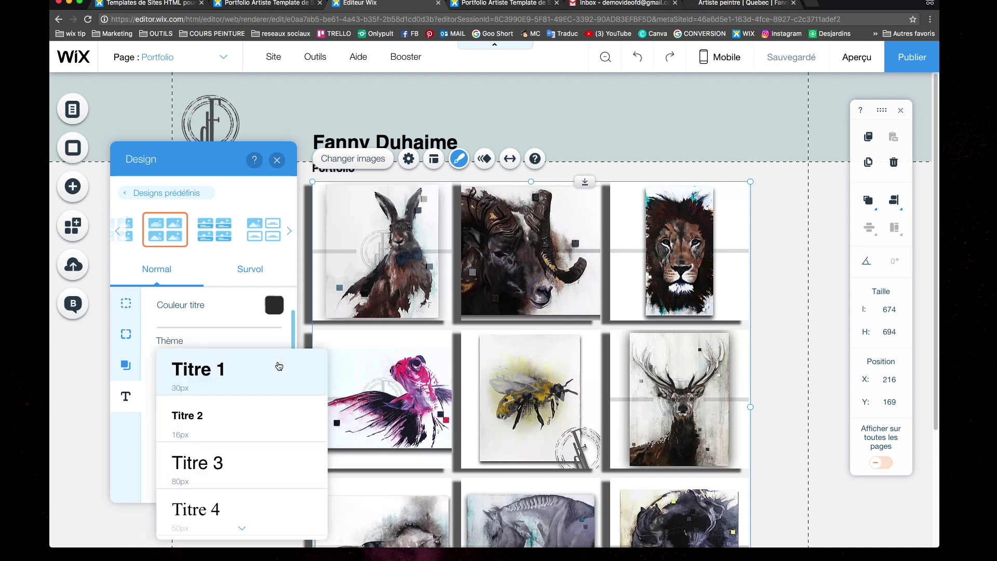
pyautogui.click(269, 338)
pyautogui.scroll(-1, 269, 337)
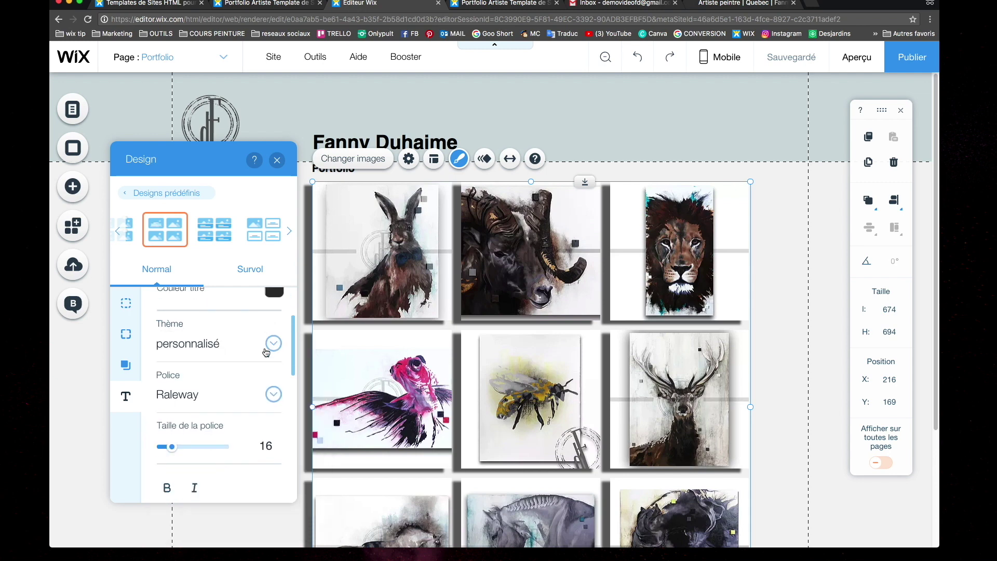
pyautogui.scroll(-3, 234, 450)
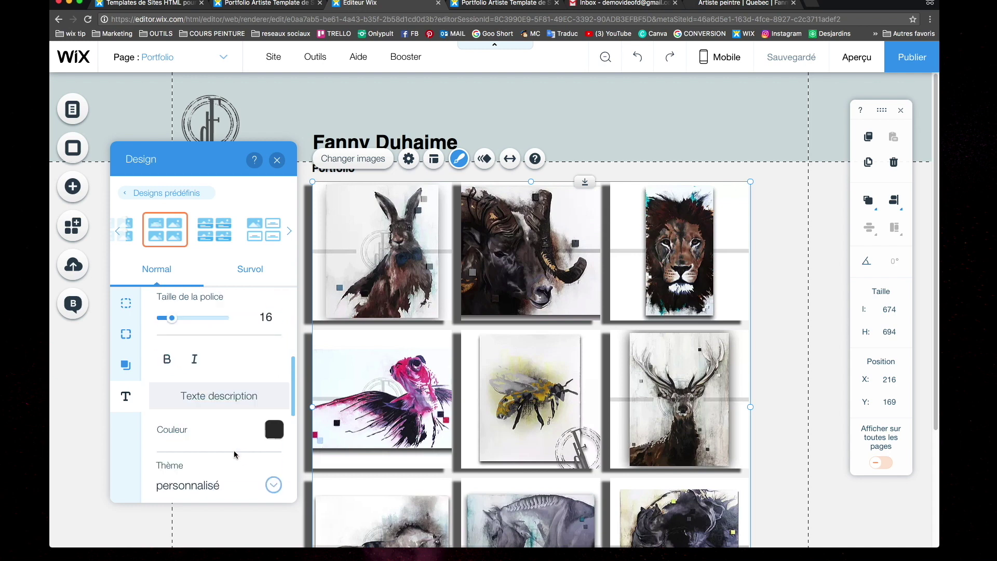
pyautogui.click(451, 275)
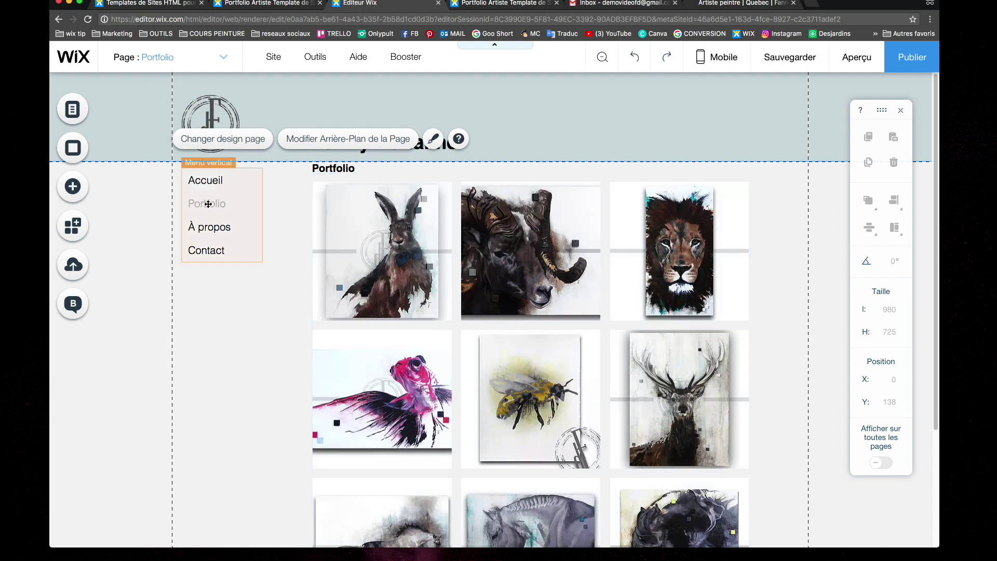
pyautogui.click(380, 254)
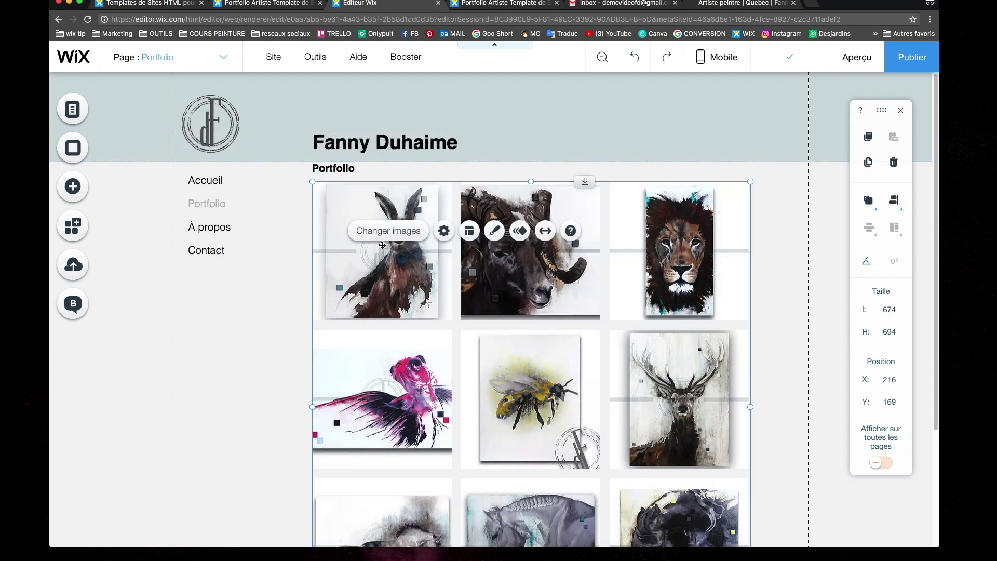
pyautogui.click(384, 234)
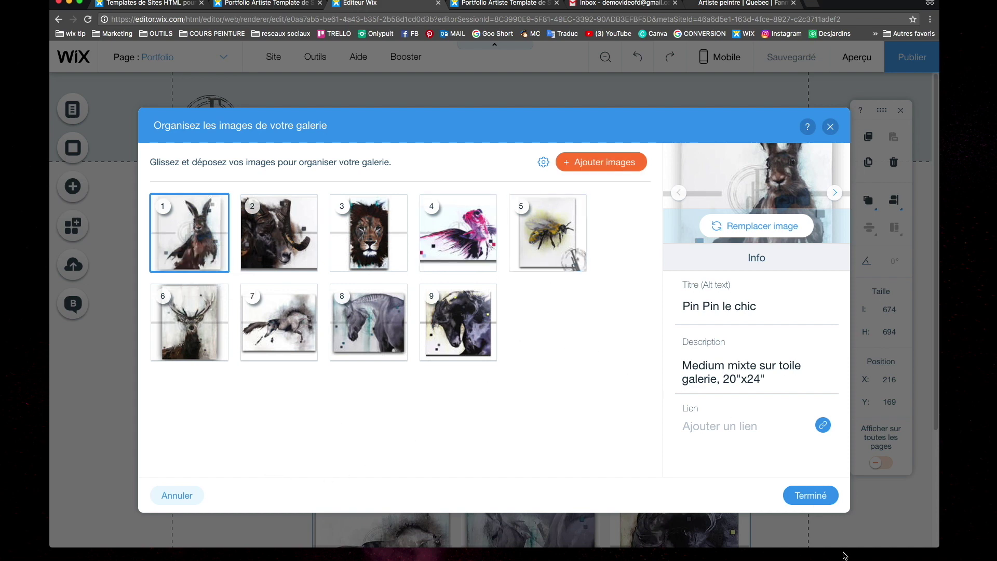
pyautogui.click(810, 502)
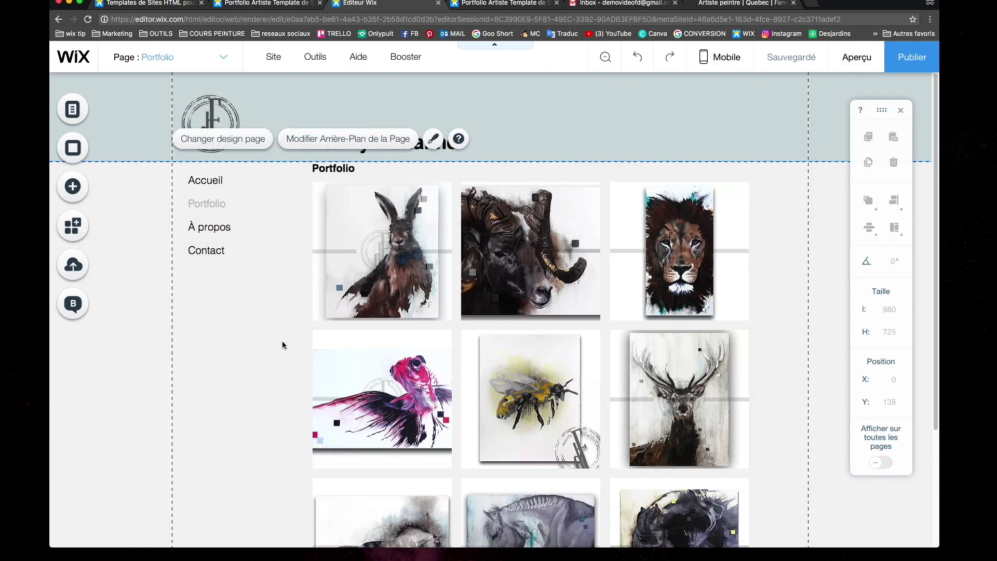
# Go to the À propos page and select its stock portrait photo
pyautogui.click(218, 55)
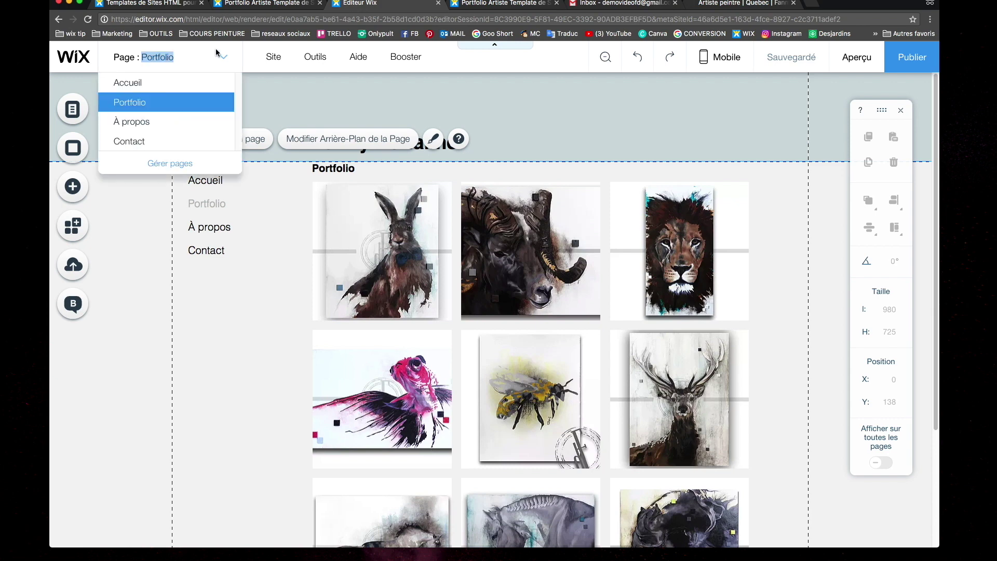
pyautogui.click(129, 122)
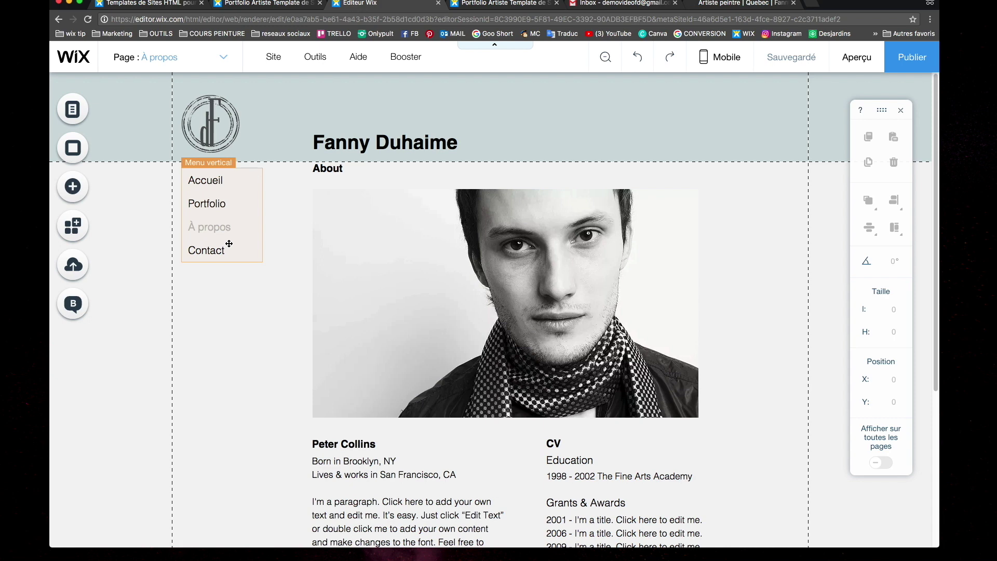
pyautogui.click(452, 307)
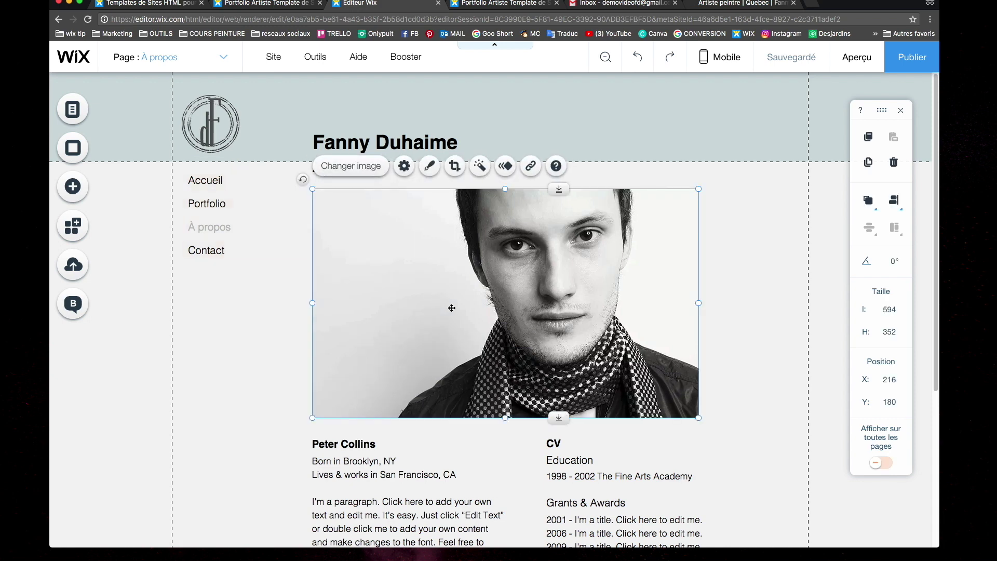
pyautogui.click(429, 166)
pyautogui.scroll(-3, 218, 332)
pyautogui.click(277, 208)
# Replace the portrait with DSC01643.JPG from the media library
pyautogui.click(332, 176)
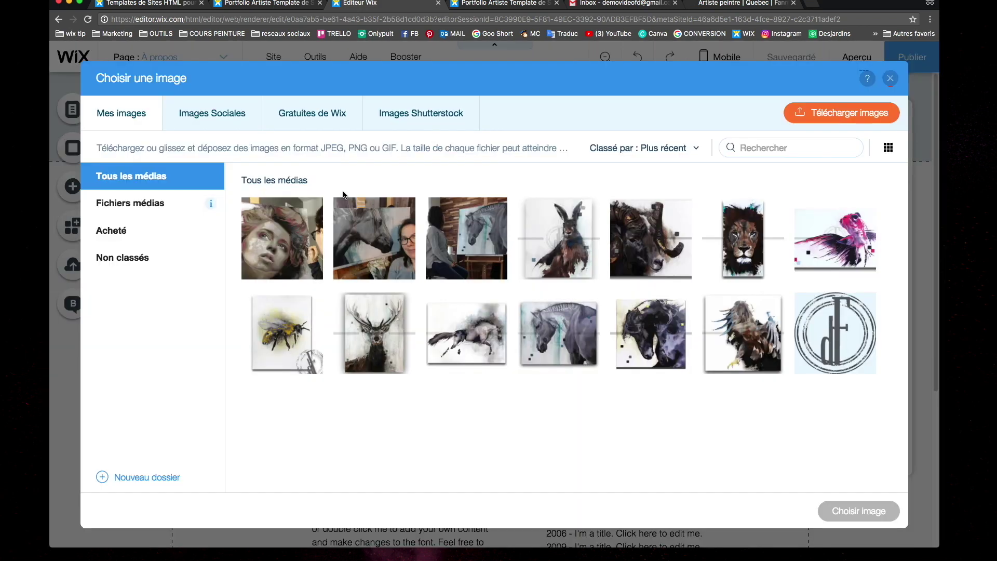
pyautogui.click(381, 232)
pyautogui.click(860, 513)
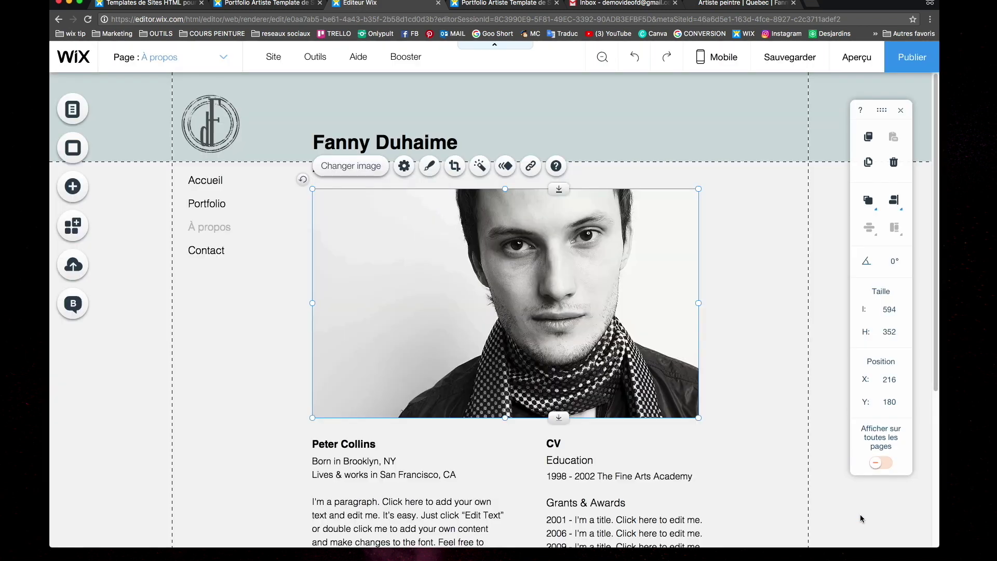
# Replace the bio's placeholder lines with the artist's name and the location Granby,Qc
pyautogui.click(767, 391)
pyautogui.scroll(-3, 538, 369)
pyautogui.doubleClick(343, 364)
pyautogui.tripleClick(343, 364)
pyautogui.press('Right')
pyautogui.hotkey('shift', 'Down')
pyautogui.hotkey('shift', 'End')
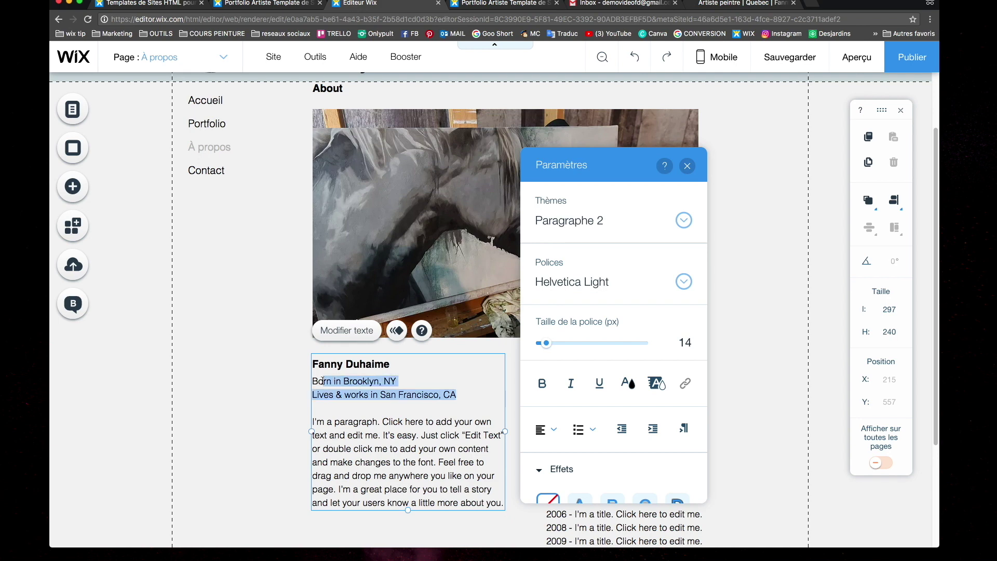
pyautogui.write('Granby,Qc.')
# Delete the CV text block below the bio and bring up the Page dropdown
pyautogui.scroll(-3, 439, 406)
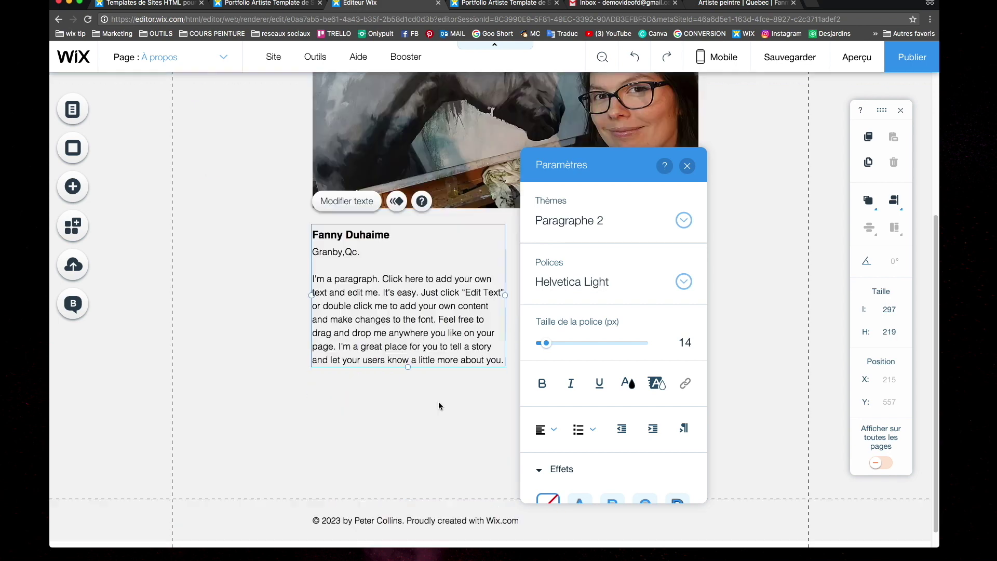
pyautogui.scroll(3, 392, 335)
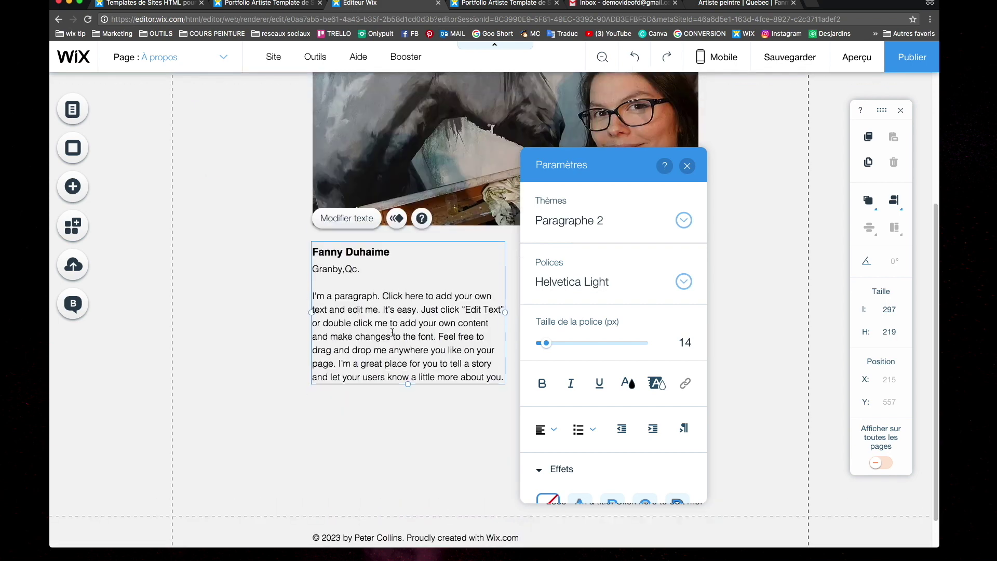
pyautogui.scroll(-1, 391, 335)
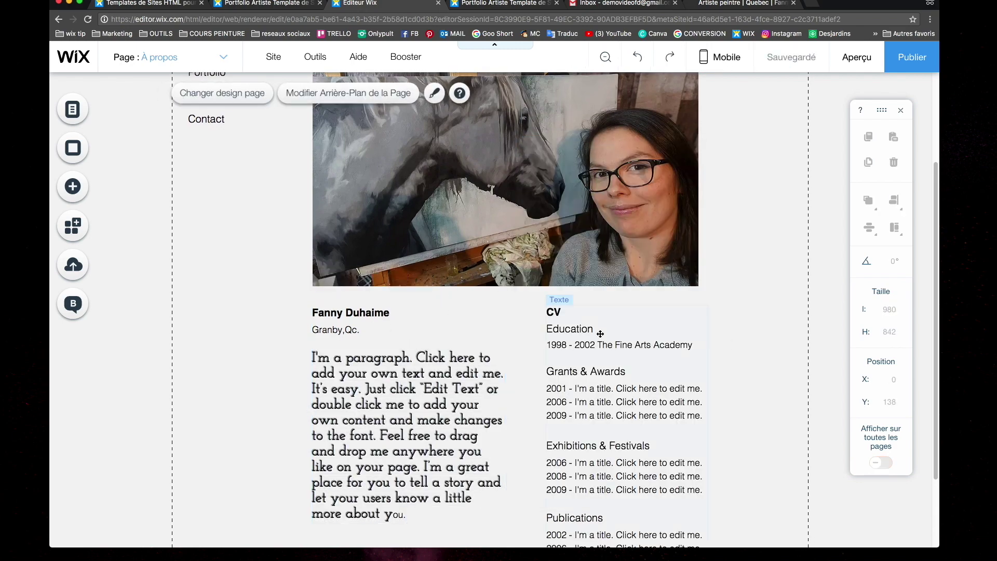
pyautogui.scroll(3, 597, 329)
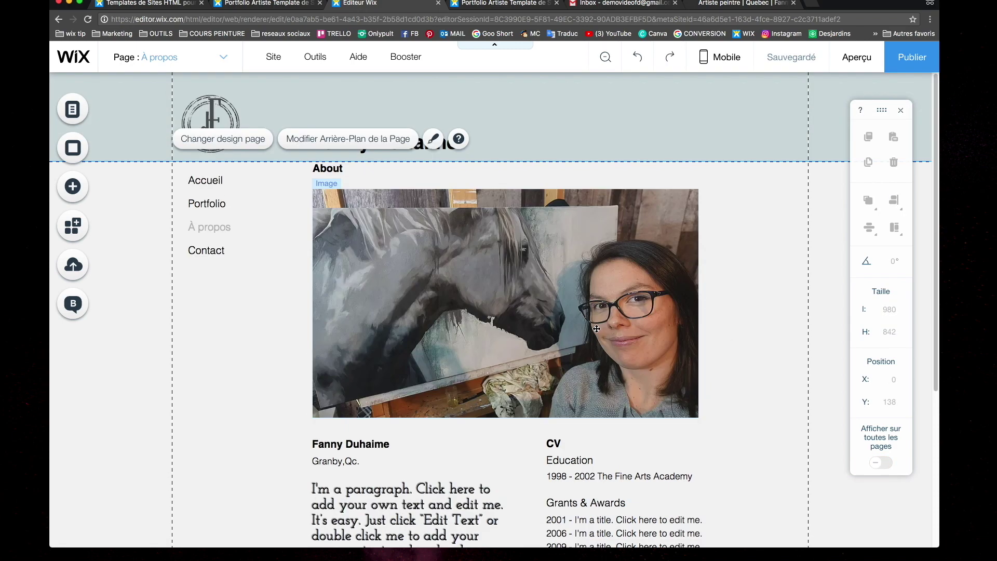
pyautogui.scroll(-5, 592, 343)
pyautogui.click(589, 352)
pyautogui.press('Delete')
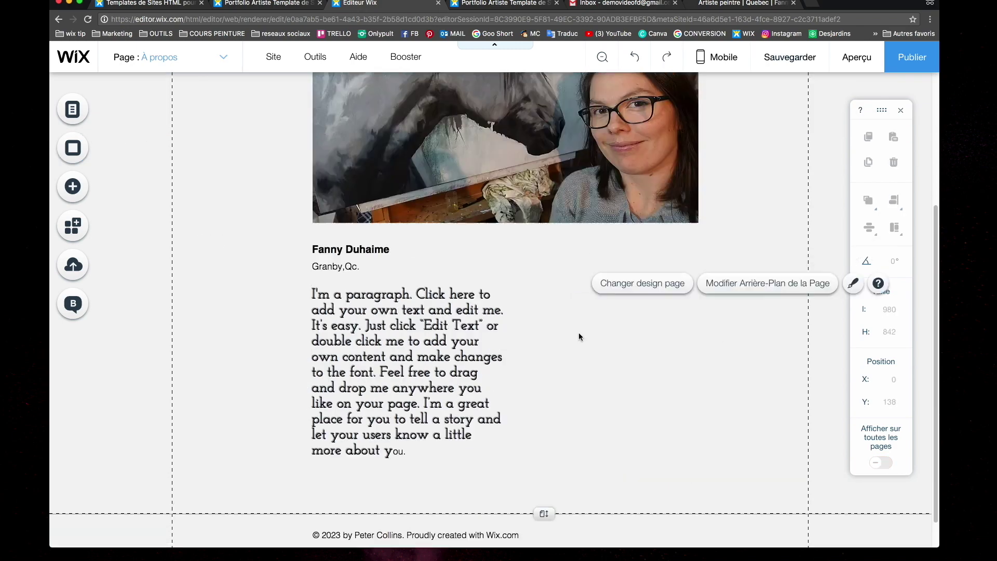
pyautogui.scroll(5, 579, 335)
pyautogui.click(221, 61)
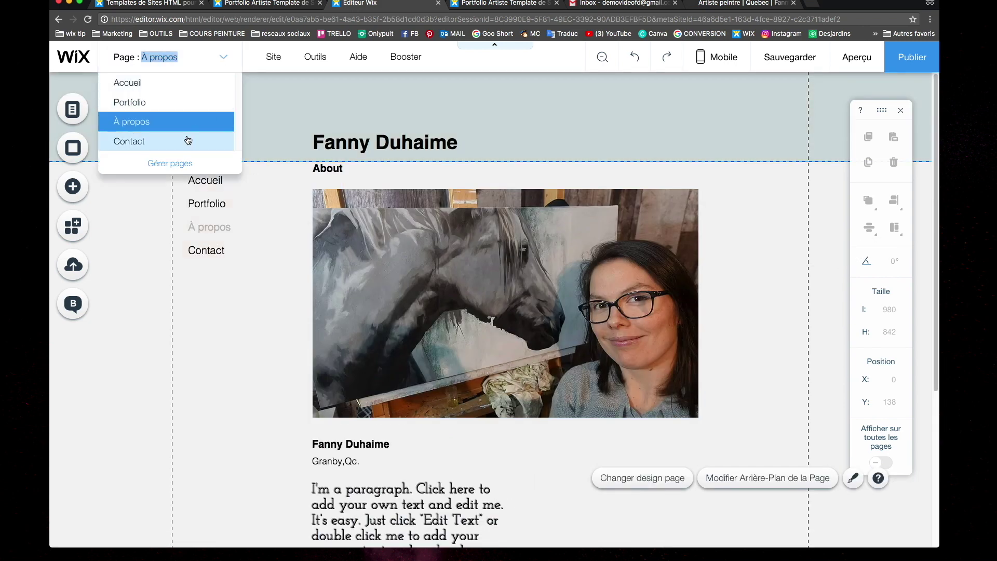
# Go to the Contact page, save with Ctrl+S, and browse the contact form's Design presets
pyautogui.click(187, 140)
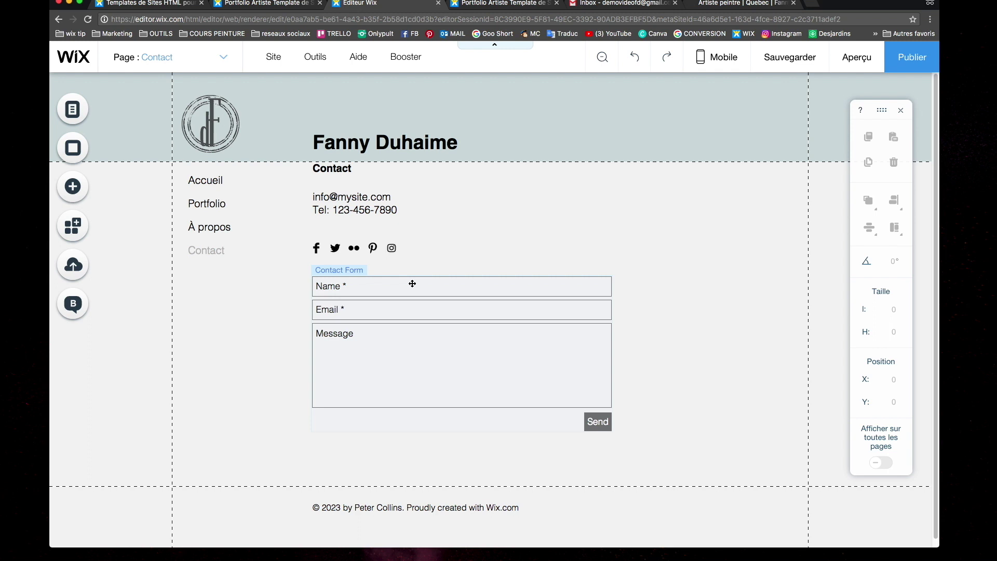
pyautogui.hotkey('ctrl', 's')
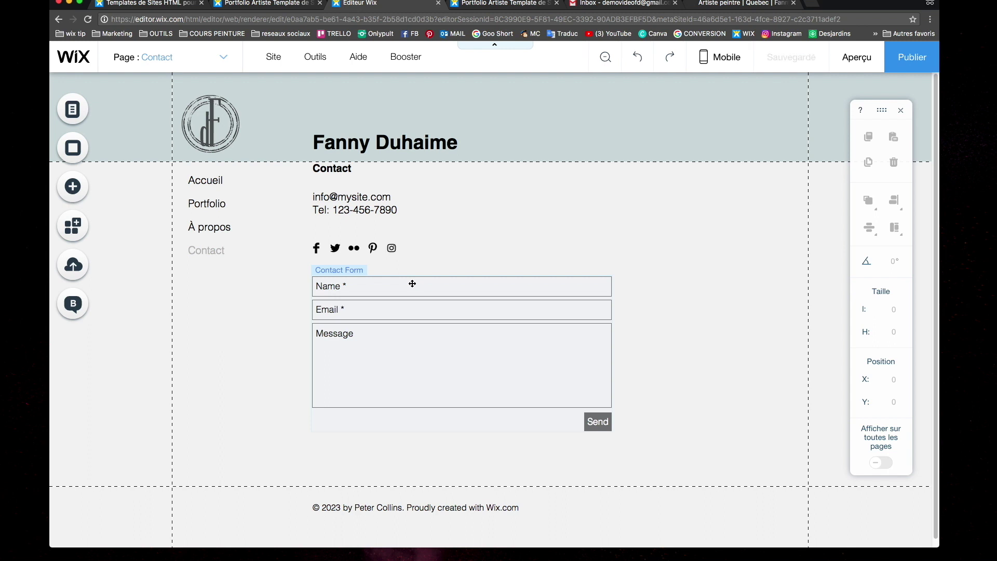
pyautogui.click(366, 345)
pyautogui.click(464, 253)
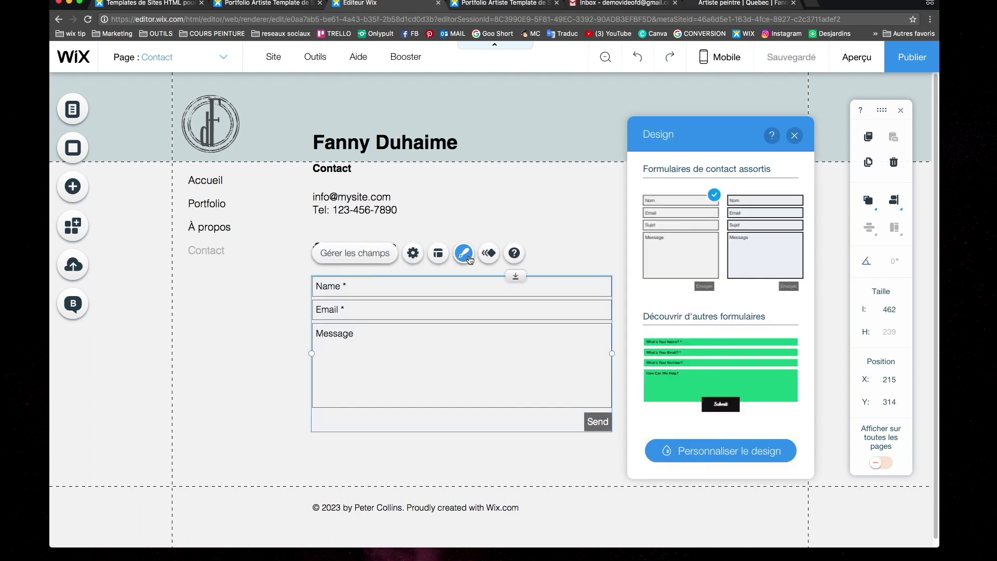
pyautogui.scroll(-5, 766, 291)
pyautogui.click(766, 291)
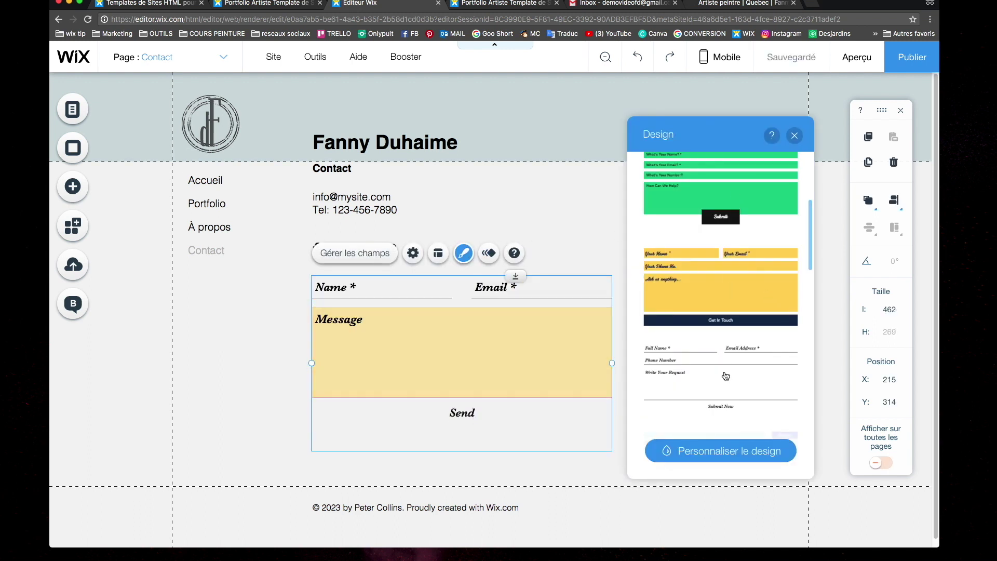
pyautogui.scroll(-2, 724, 370)
# Rename the contact form's Name and Email fields to Nom and Courriel
pyautogui.scroll(5, 709, 345)
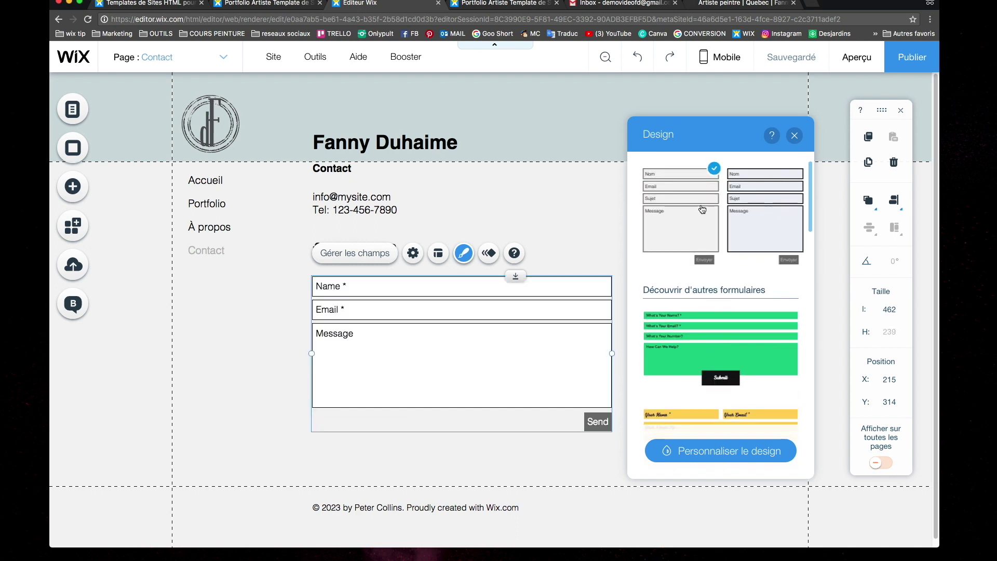
pyautogui.click(370, 258)
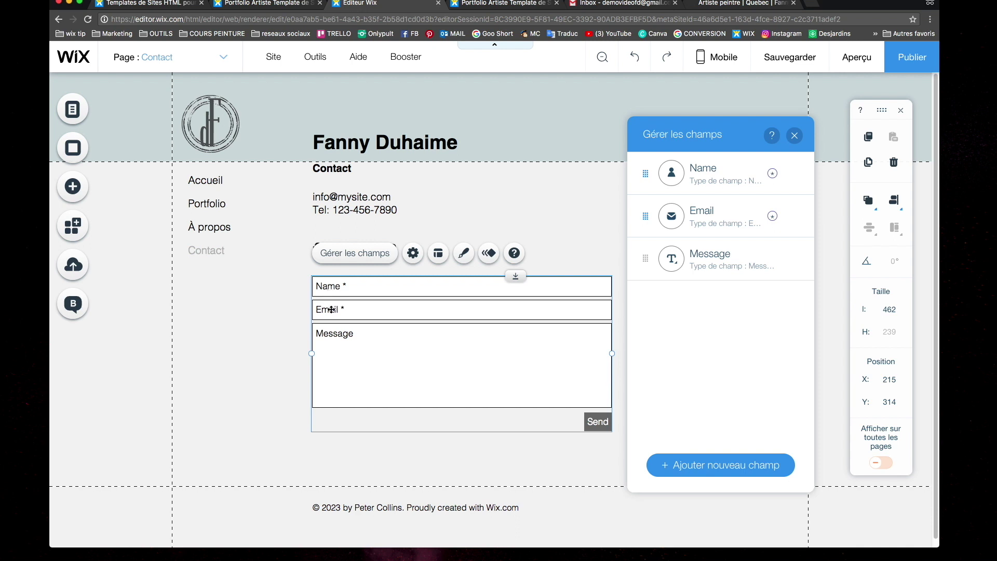
pyautogui.click(793, 173)
pyautogui.click(826, 192)
pyautogui.write('No')
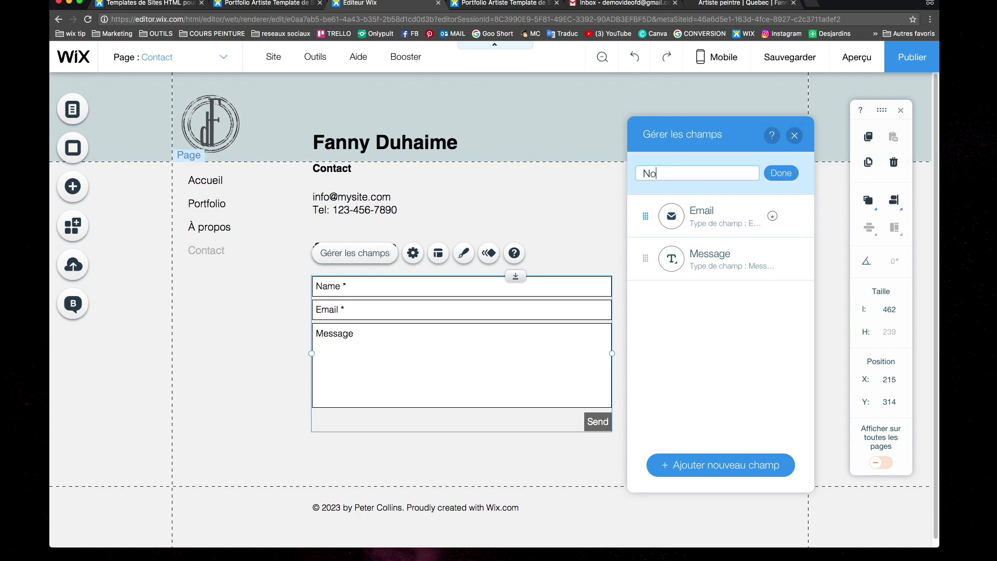
pyautogui.write('m')
pyautogui.click(781, 173)
pyautogui.click(793, 216)
pyautogui.click(834, 216)
pyautogui.write('Courriel')
pyautogui.press('Return')
pyautogui.click(794, 136)
pyautogui.click(413, 253)
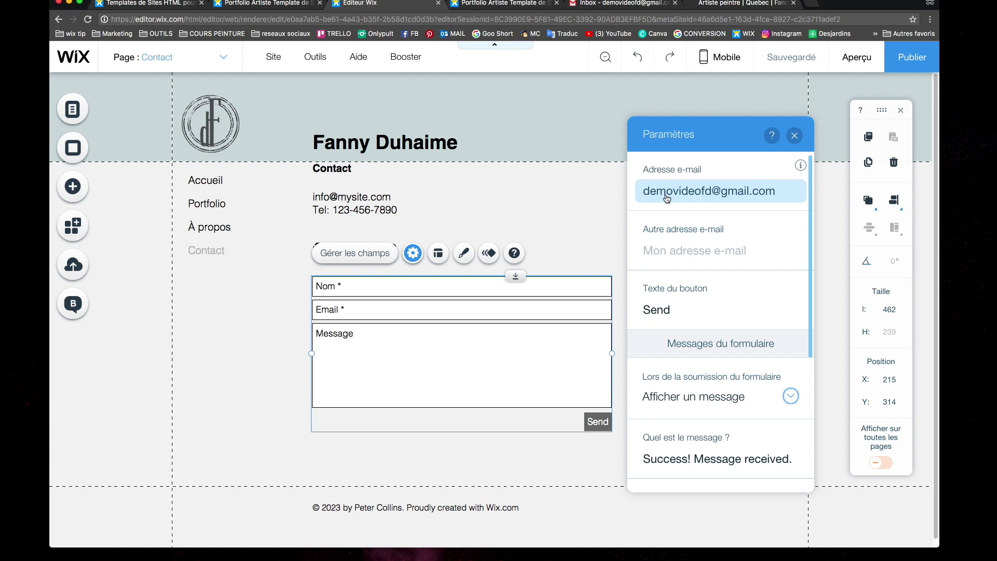
# Set the form button text to Envoyer and the success message to 'Merci! Ton message a bien été envoyé'
pyautogui.click(669, 310)
pyautogui.write('Envoyer')
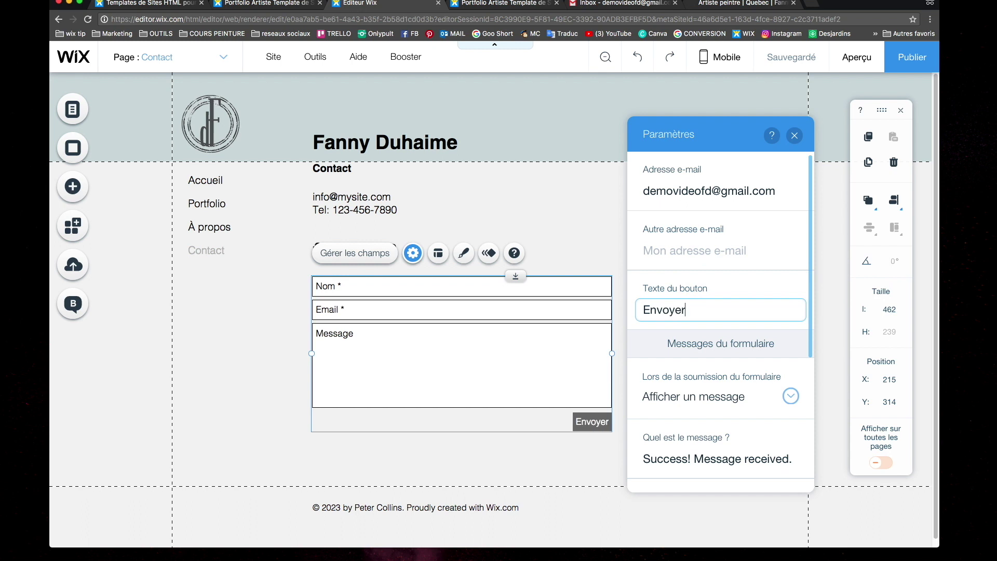
pyautogui.scroll(-2, 771, 289)
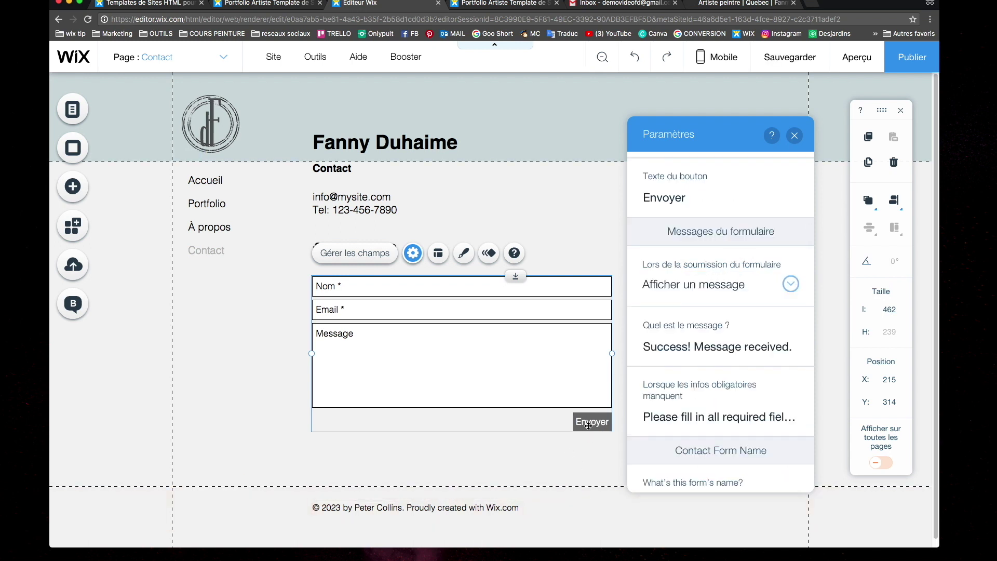
pyautogui.click(680, 346)
pyautogui.write('Merci')
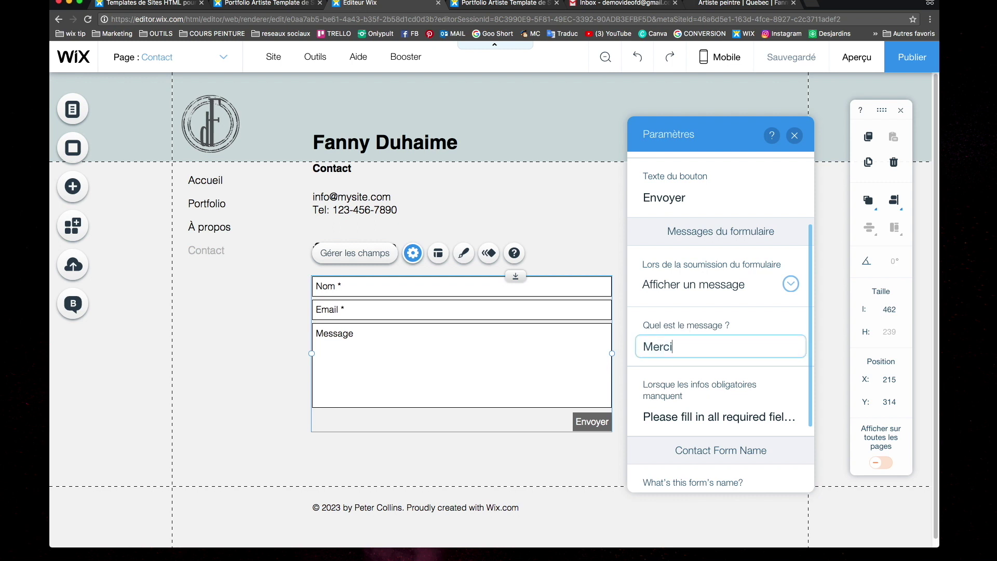
pyautogui.write('! Ton message a bien été envoyé.')
# Rewrite the required-fields warning in French, starting 'SVP bien remplir…'
pyautogui.scroll(-2, 682, 338)
pyautogui.click(682, 337)
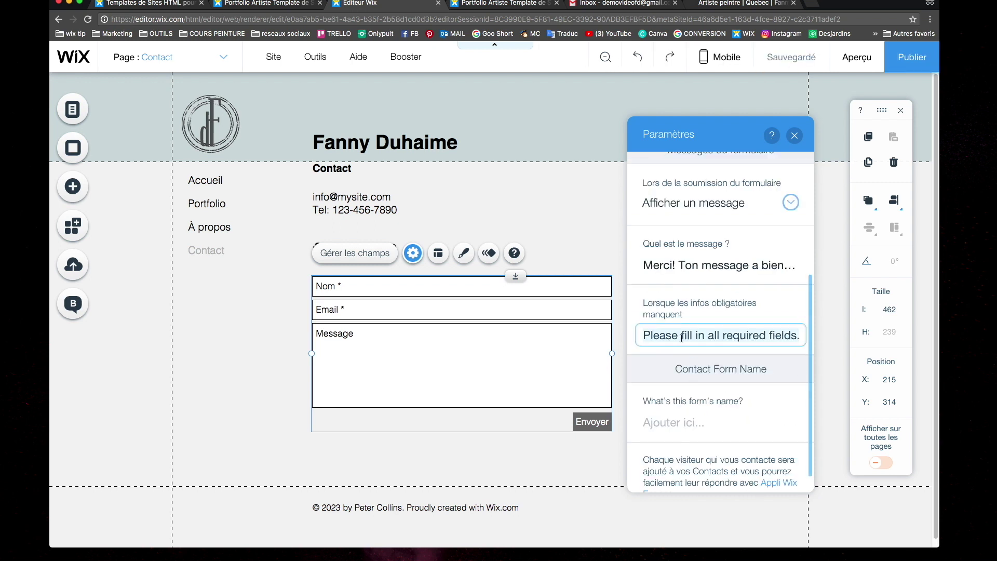
pyautogui.write('SVP rempl')
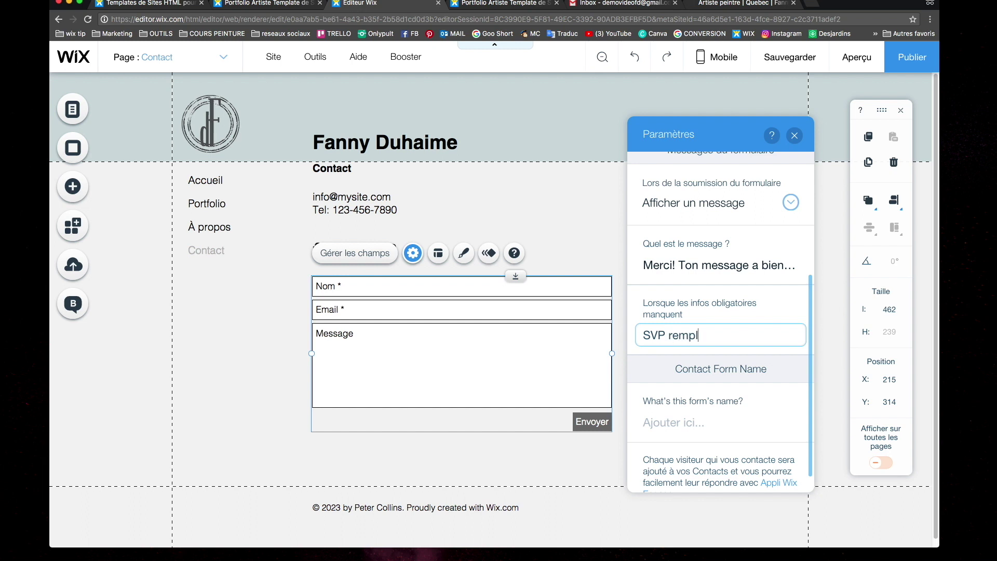
pyautogui.write('ir tous les champs au')
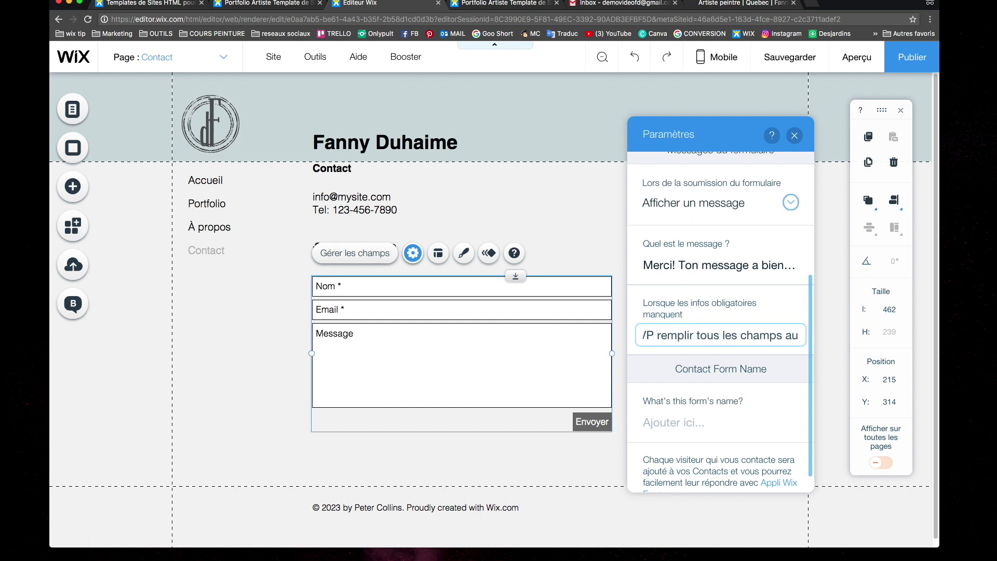
pyautogui.press('BackSpace')
pyautogui.press('BackSpace')
pyautogui.press('BackSpace')
pyautogui.press('BackSpace')
pyautogui.press('BackSpace')
pyautogui.press('BackSpace')
pyautogui.press('BackSpace')
pyautogui.press('BackSpace')
pyautogui.press('BackSpace')
pyautogui.press('BackSpace')
pyautogui.press('BackSpace')
pyautogui.press('BackSpace')
pyautogui.press('BackSpace')
pyautogui.press('BackSpace')
pyautogui.press('BackSpace')
pyautogui.press('BackSpace')
pyautogui.press('BackSpace')
pyautogui.press('BackSpace')
pyautogui.press('BackSpace')
pyautogui.press('BackSpace')
pyautogui.write('bien remplir tpit')
pyautogui.write('outes les cases.')
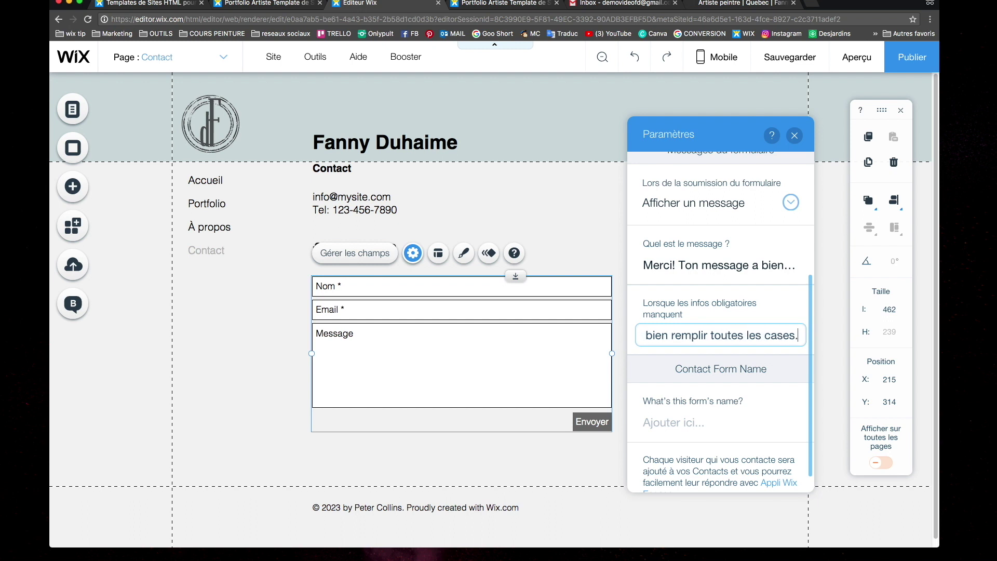
pyautogui.click(347, 183)
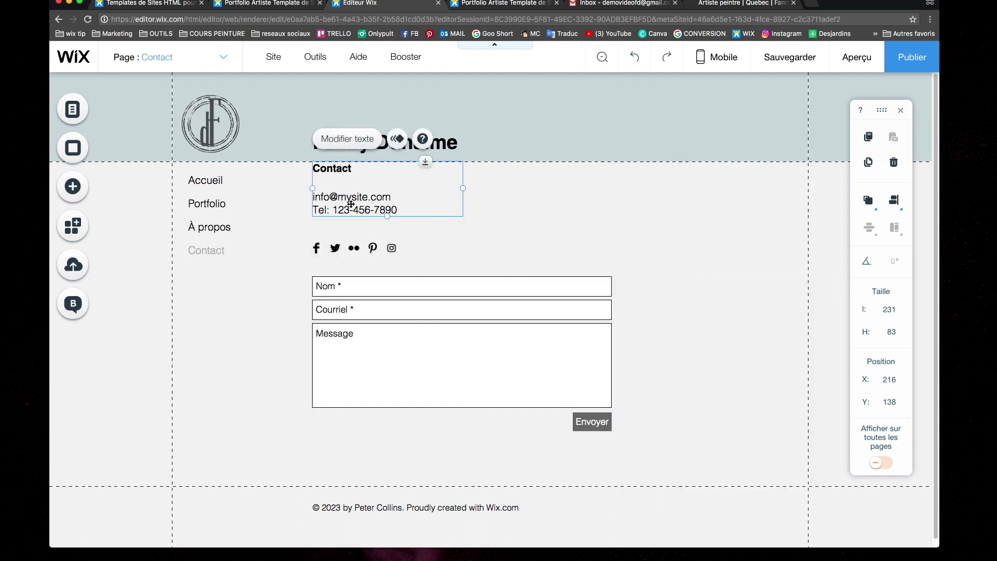
# Replace the Contact text's placeholder e-mail with the site owner's Gmail address
pyautogui.doubleClick(351, 202)
pyautogui.click(365, 195)
pyautogui.doubleClick(370, 197)
pyautogui.write('gmail')
pyautogui.doubleClick(314, 191)
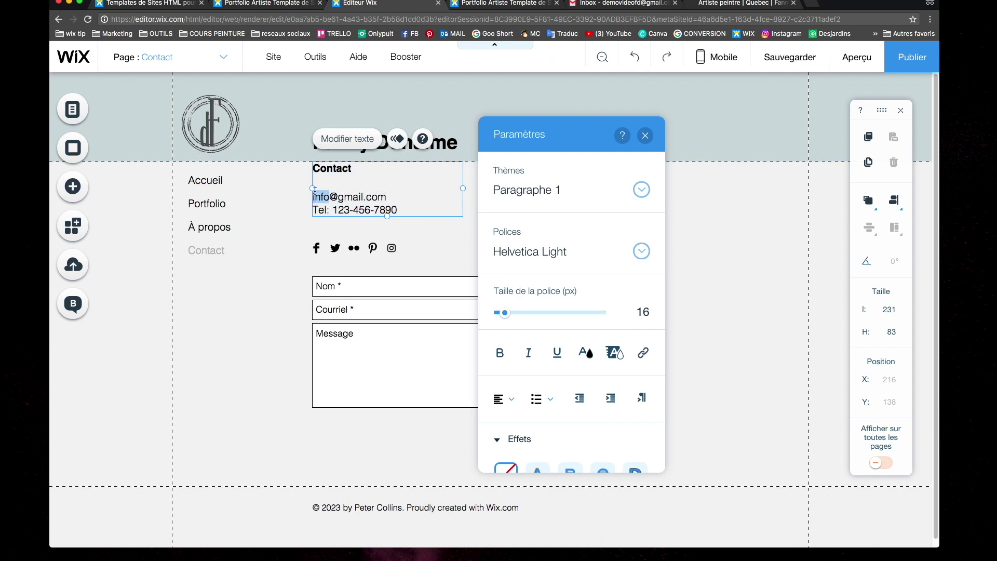
pyautogui.press('Escape')
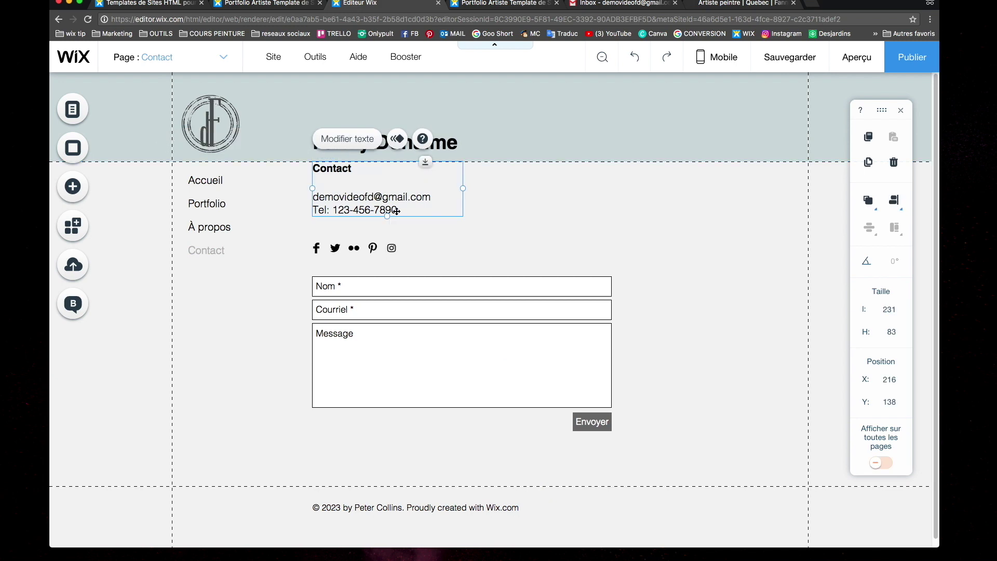
pyautogui.click(333, 267)
pyautogui.click(318, 252)
pyautogui.click(73, 186)
# Add the Flux Instagram app from Réseaux Sociaux' Applications similaires to the Contact page
pyautogui.moveTo(136, 310)
pyautogui.moveTo(135, 344)
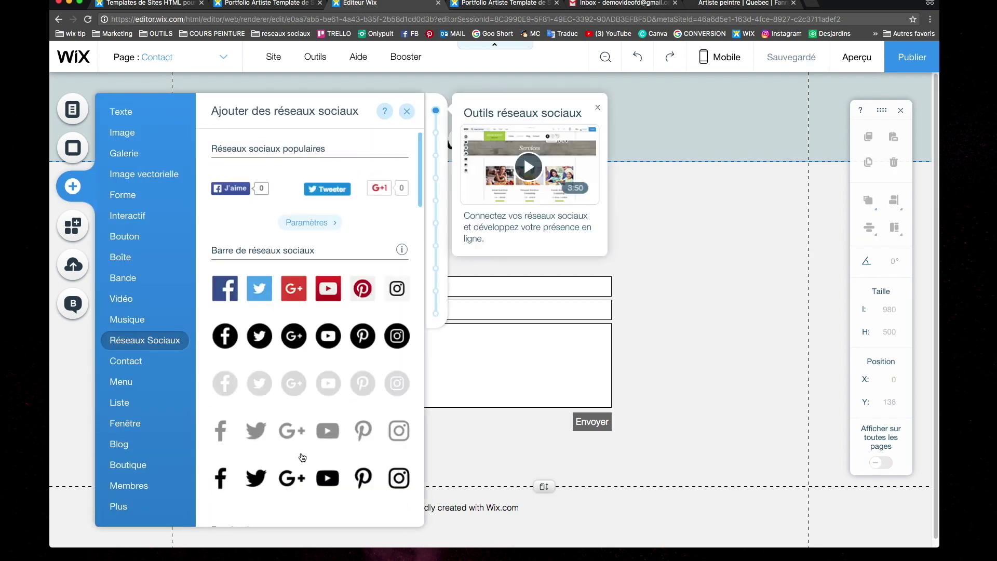
pyautogui.scroll(-4, 302, 457)
pyautogui.scroll(4, 281, 395)
pyautogui.scroll(-5, 316, 432)
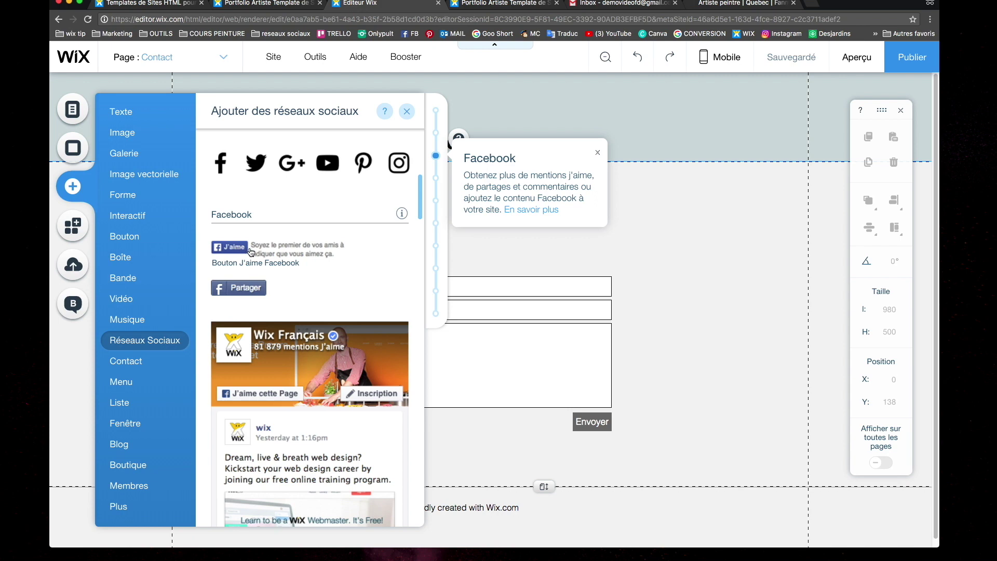
pyautogui.scroll(-10, 311, 300)
pyautogui.scroll(-5, 338, 273)
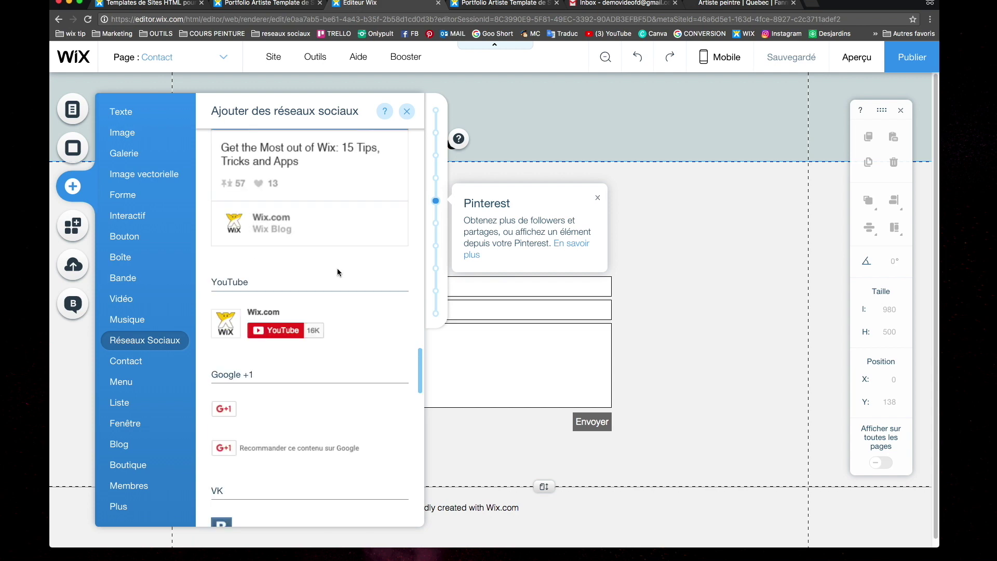
pyautogui.scroll(-2, 338, 272)
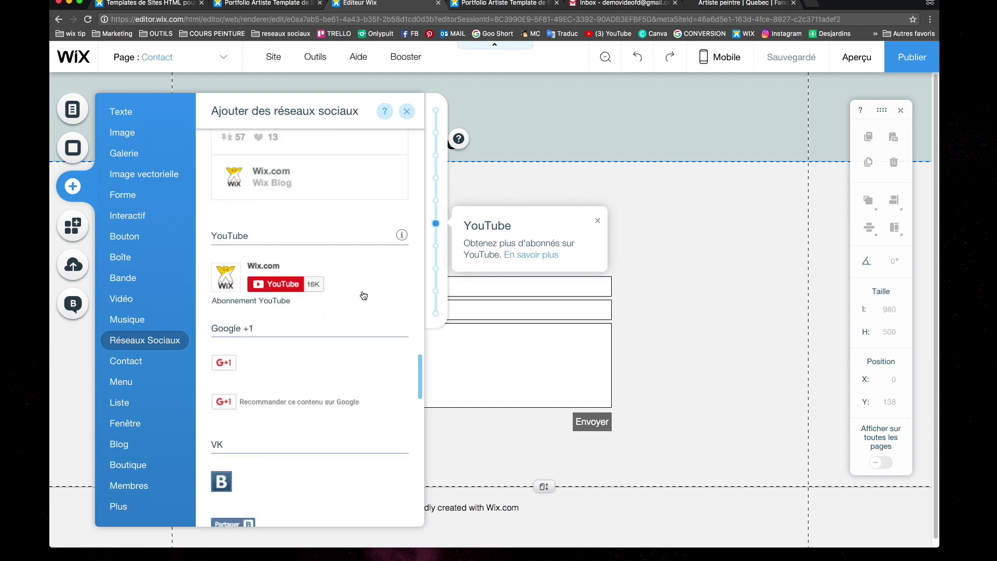
pyautogui.scroll(-9, 363, 291)
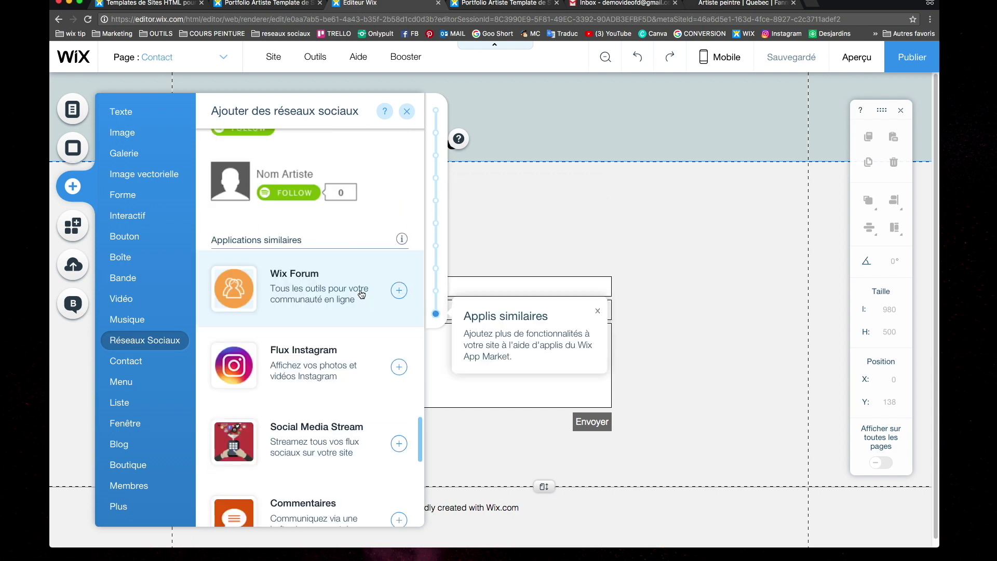
pyautogui.scroll(-4, 361, 293)
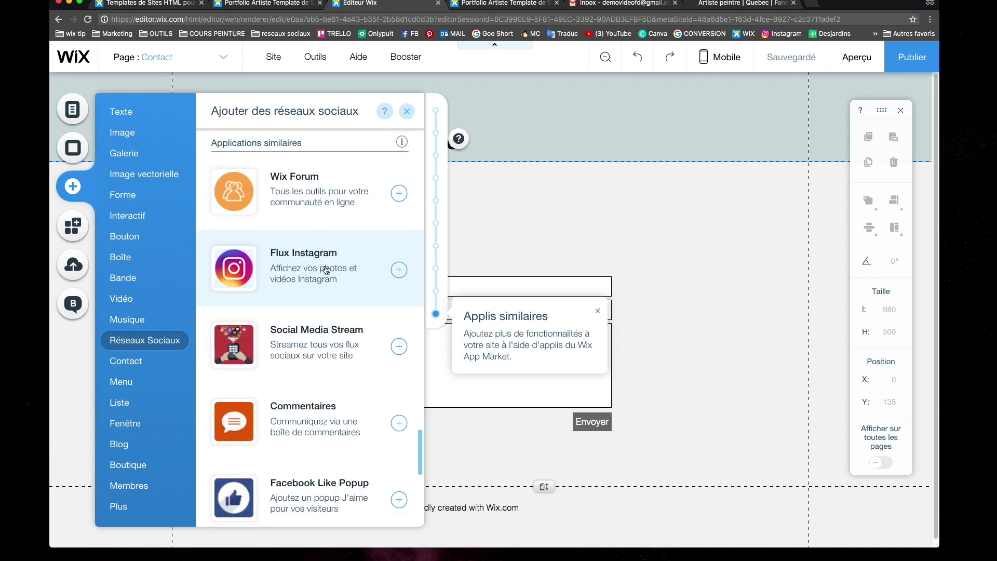
pyautogui.click(399, 258)
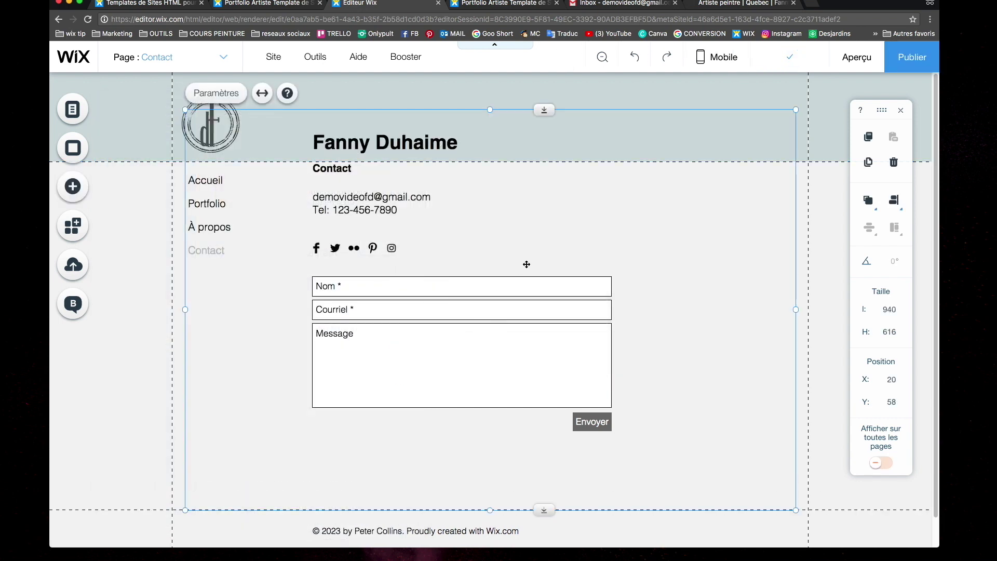
# Widen the Instagram gallery and move it below the contact form
pyautogui.moveTo(796, 109); pyautogui.dragTo(685, 326)
pyautogui.scroll(-4, 669, 278)
pyautogui.moveTo(669, 278); pyautogui.dragTo(692, 305)
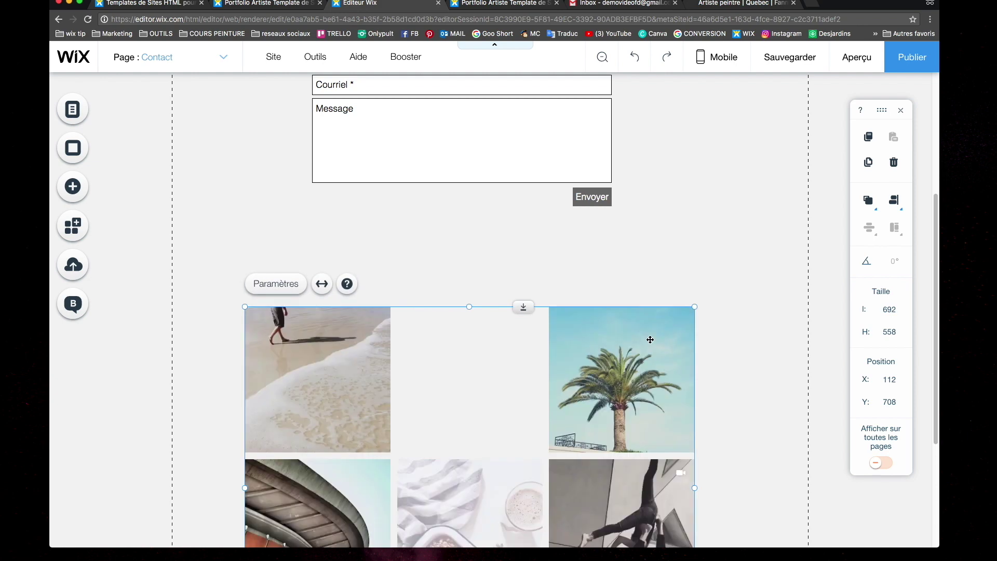
pyautogui.scroll(-4, 694, 457)
pyautogui.scroll(3, 708, 445)
pyautogui.moveTo(708, 445); pyautogui.dragTo(740, 345)
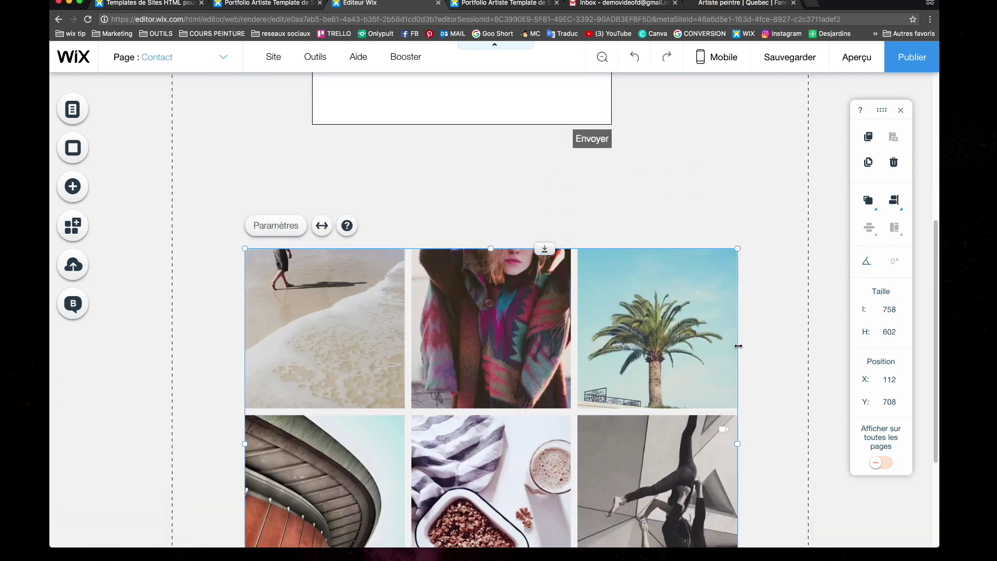
pyautogui.scroll(-3, 739, 345)
pyautogui.scroll(3, 363, 207)
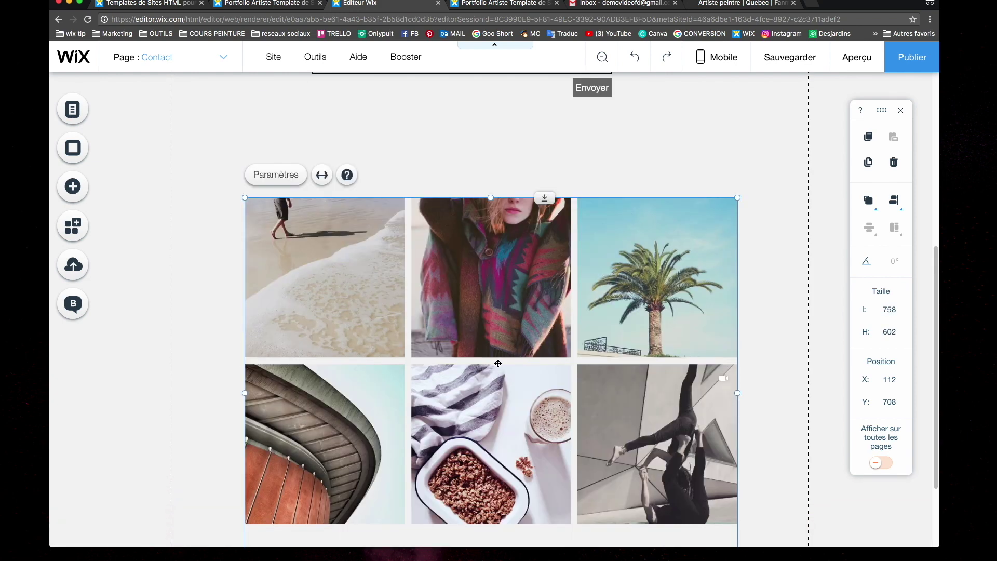
# Open the Instagram feed settings, then add a black-circle social icons bar
pyautogui.click(277, 152)
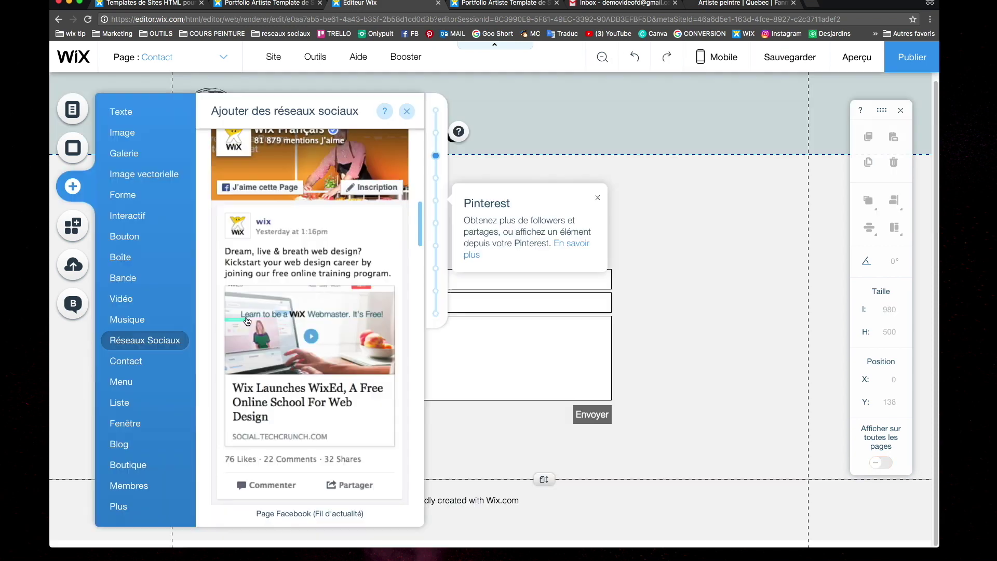
pyautogui.scroll(5, 279, 312)
pyautogui.click(290, 284)
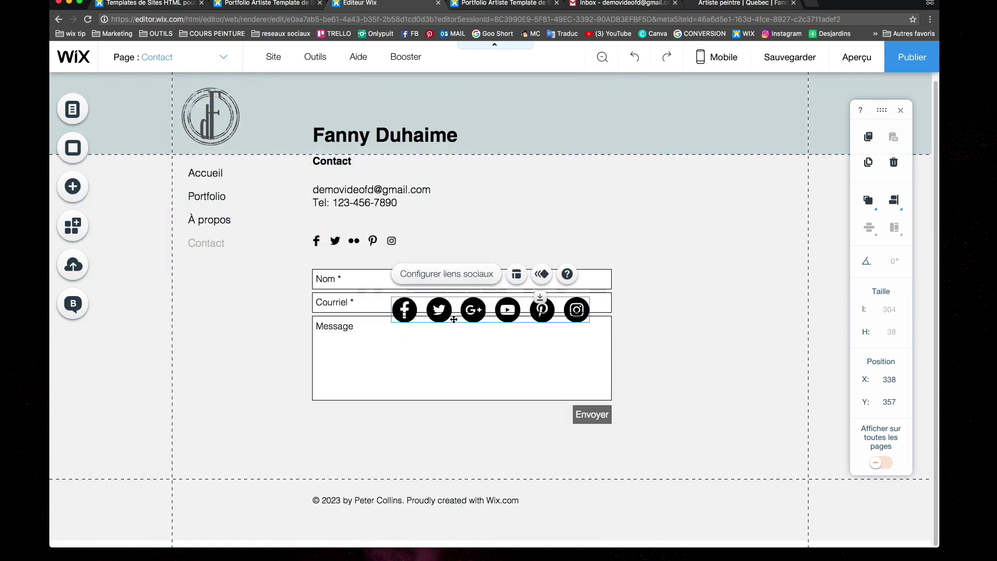
# Move the social bar beside the contact details, remove Twitter and Google+, and retitle Facebook
pyautogui.moveTo(446, 311); pyautogui.dragTo(482, 231)
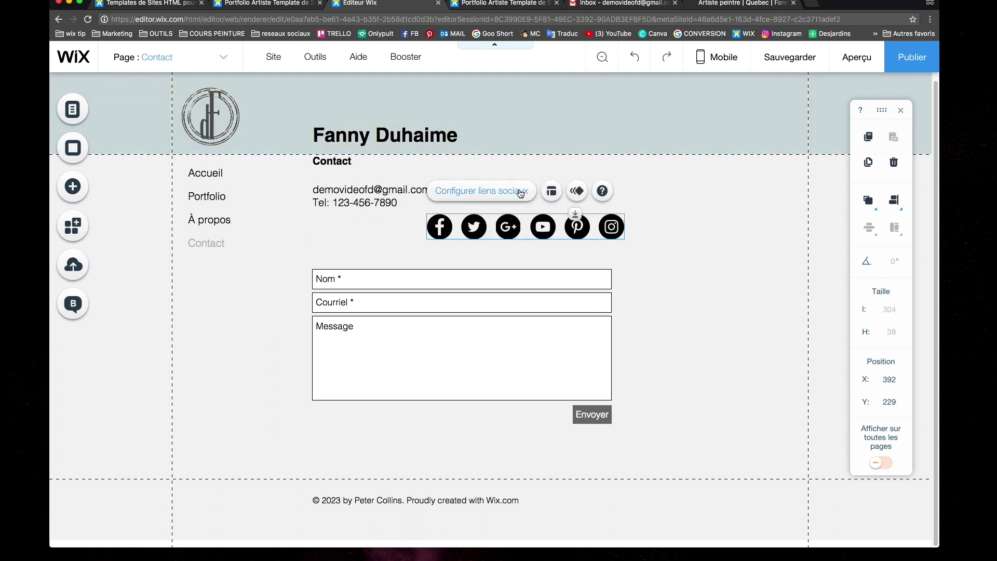
pyautogui.click(519, 189)
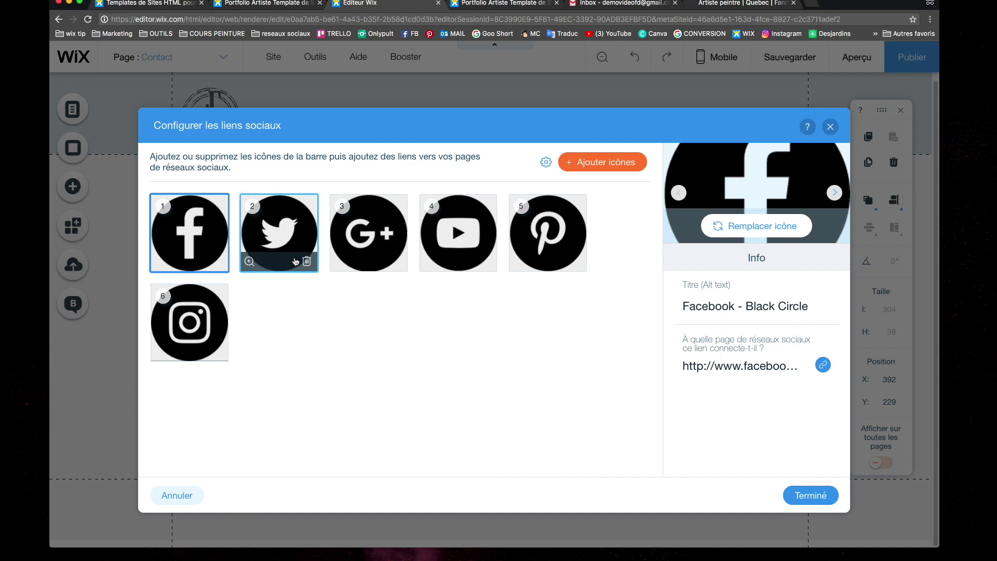
pyautogui.click(306, 261)
pyautogui.click(307, 261)
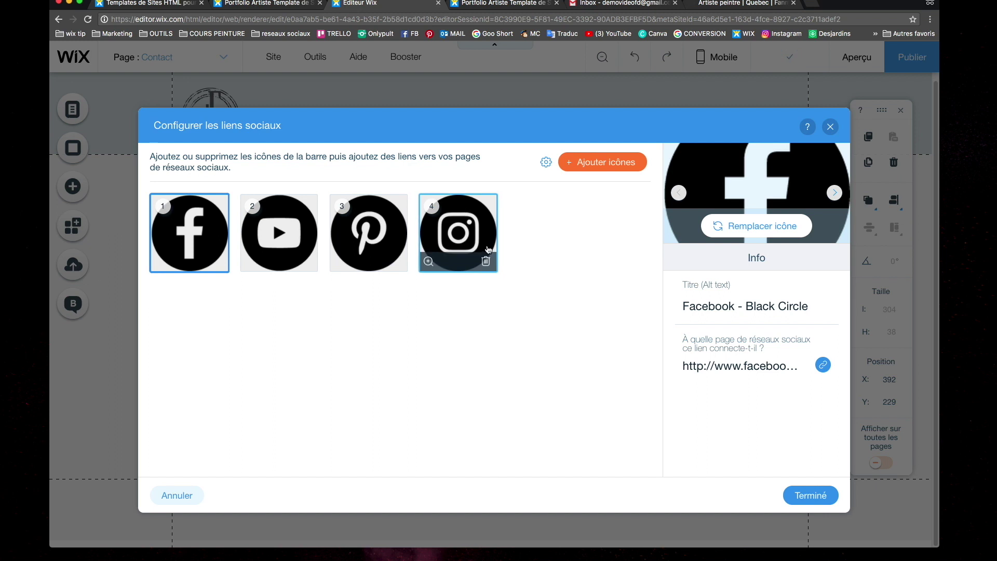
pyautogui.click(708, 306)
pyautogui.press('BackSpace')
pyautogui.press('BackSpace')
pyautogui.press('BackSpace')
pyautogui.press('BackSpace')
pyautogui.press('BackSpace')
pyautogui.press('BackSpace')
pyautogui.press('BackSpace')
pyautogui.press('BackSpace')
pyautogui.press('BackSpace')
pyautogui.press('BackSpace')
pyautogui.press('BackSpace')
pyautogui.press('BackSpace')
pyautogui.press('BackSpace')
pyautogui.press('BackSpace')
pyautogui.press('BackSpace')
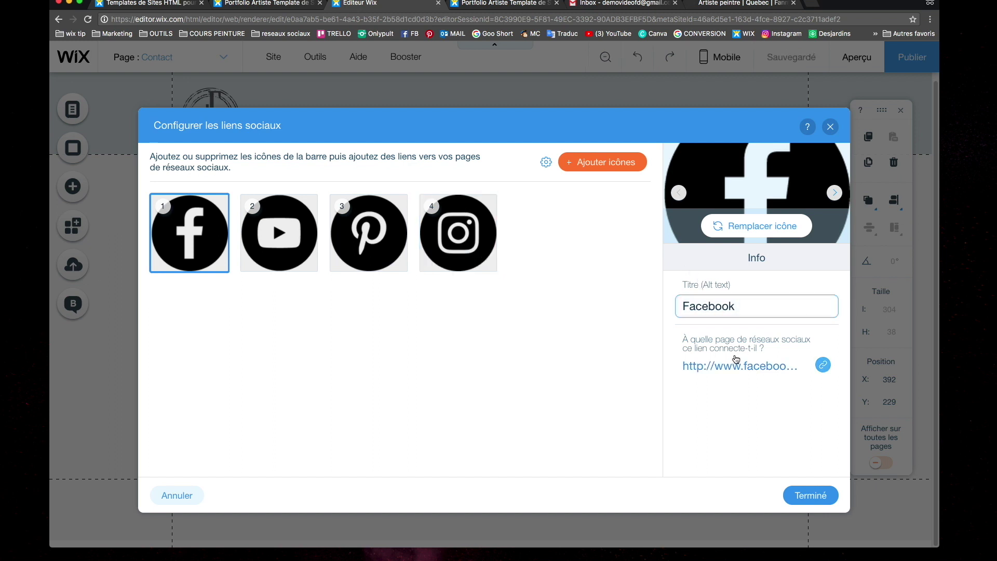
# Link the Facebook icon to the artist's Facebook page and finish the social links setup
pyautogui.click(821, 365)
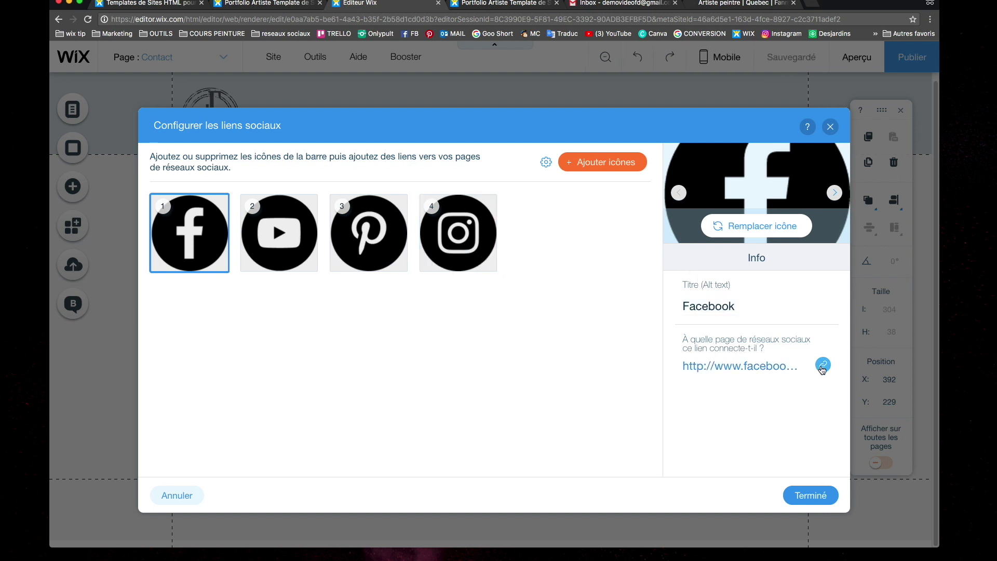
pyautogui.press('super+v')
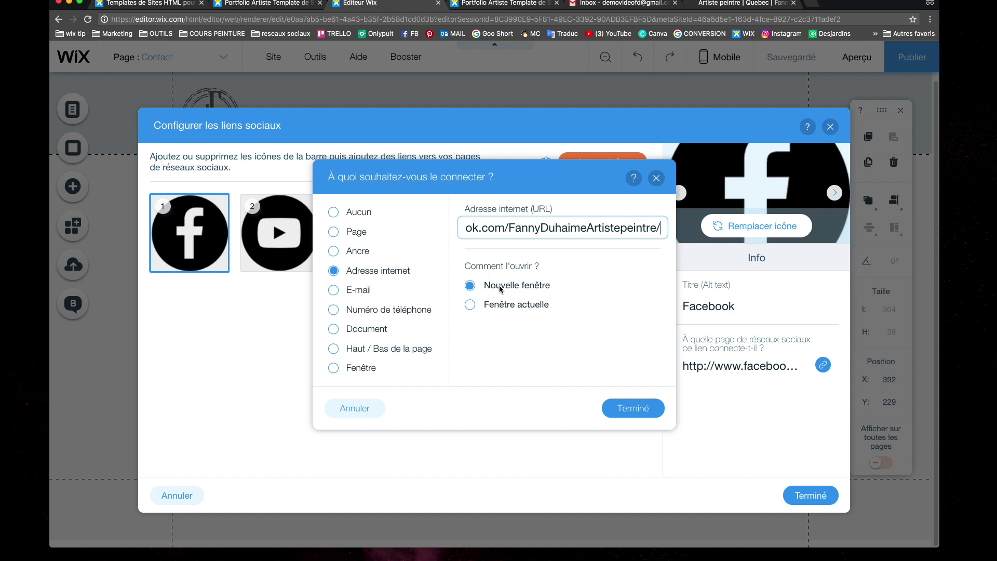
pyautogui.click(631, 411)
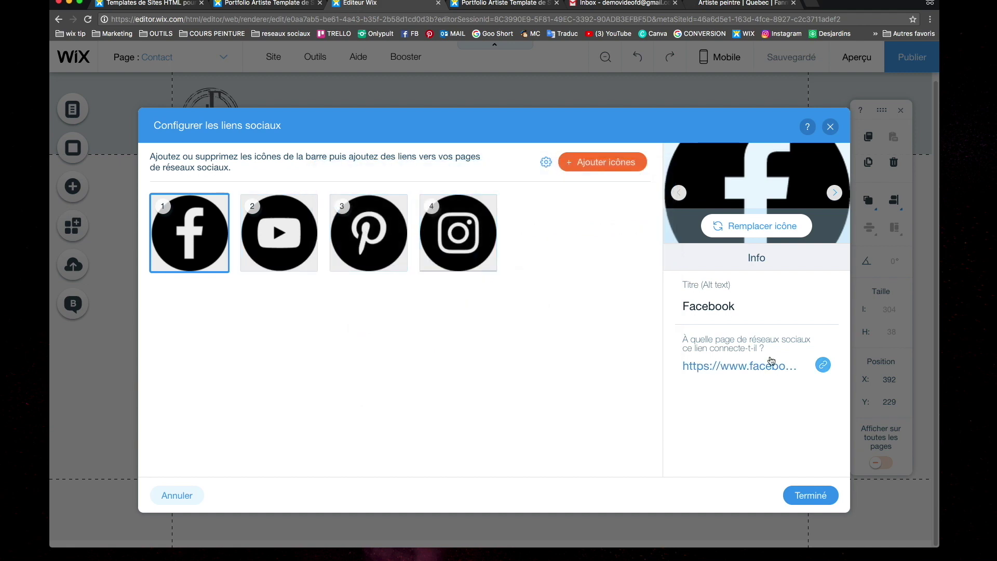
pyautogui.click(804, 496)
# Place the social bar under the phone number and test the Facebook link in preview
pyautogui.moveTo(509, 225); pyautogui.dragTo(400, 240)
pyautogui.click(648, 254)
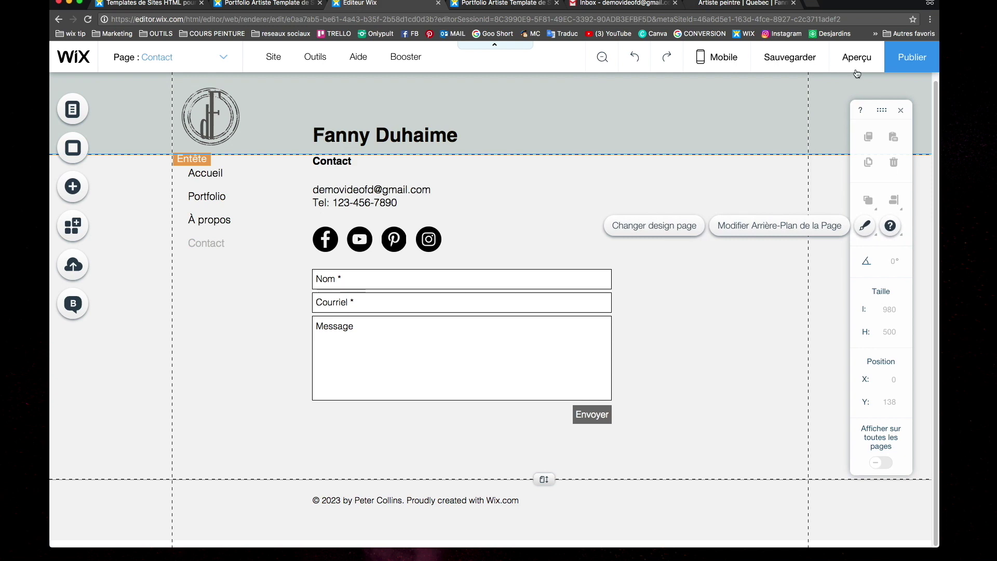
pyautogui.click(857, 58)
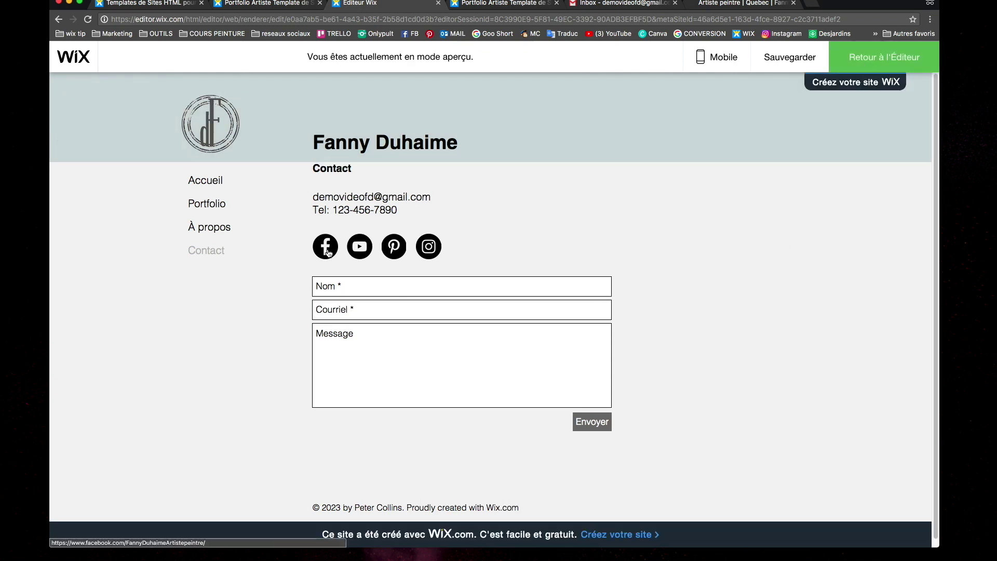
pyautogui.click(326, 248)
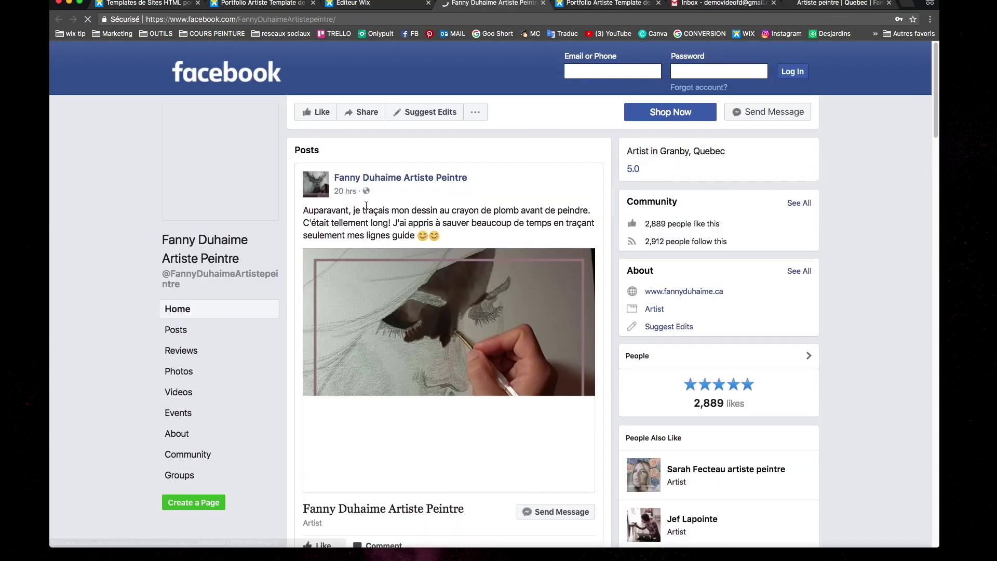
pyautogui.press('super+w')
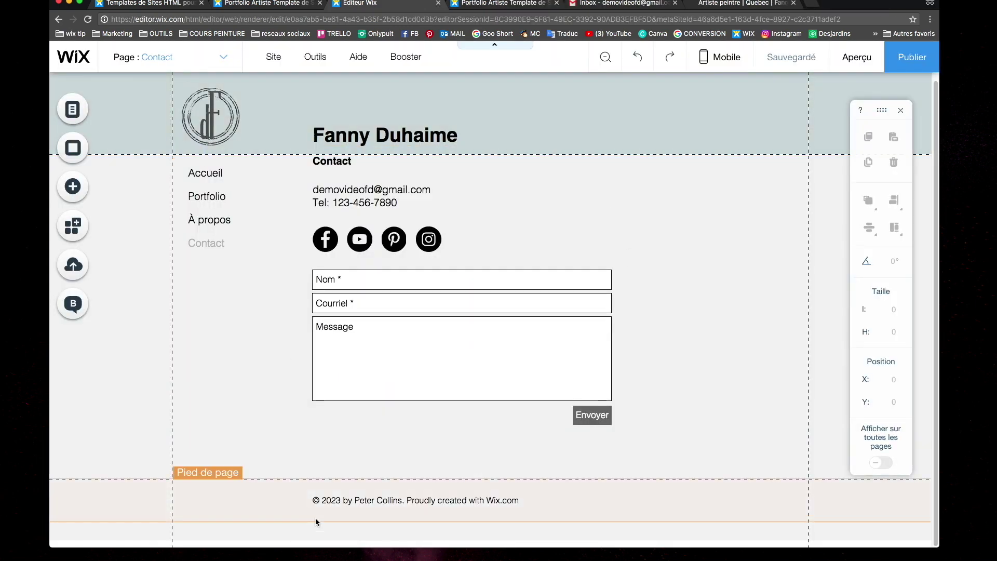
# Replace the footer credit with '© 2018 par' plus the artist's name and 'tous droits réservé'
pyautogui.click(473, 499)
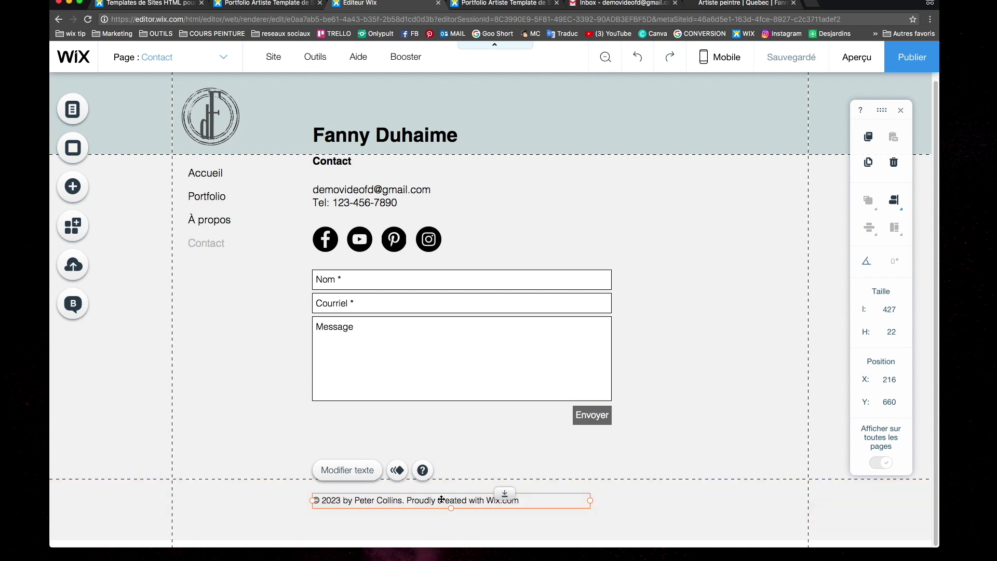
pyautogui.click(347, 470)
pyautogui.moveTo(321, 500); pyautogui.dragTo(520, 500)
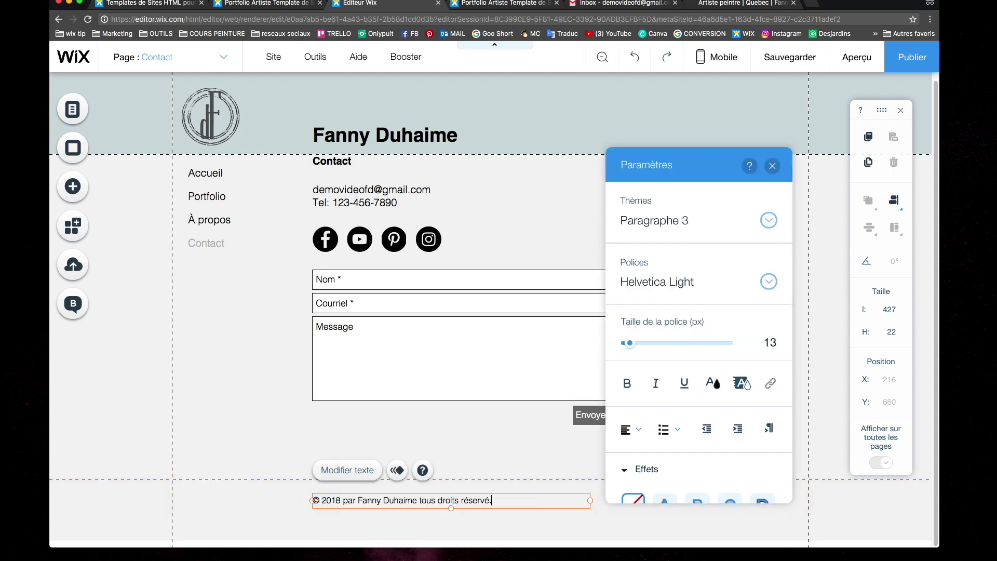
pyautogui.click(342, 241)
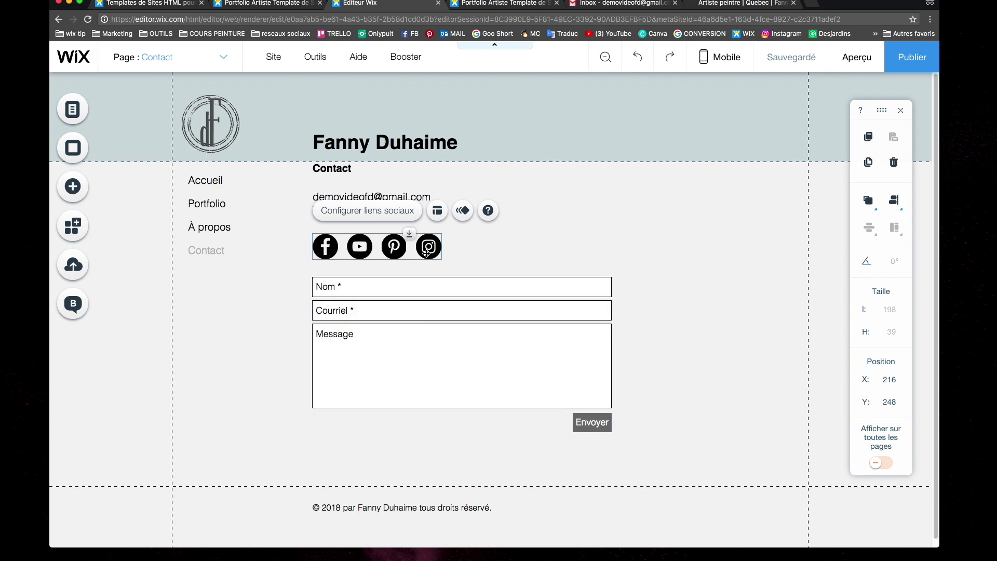
# Move the social bar to the header's right side with its icons shrunk to size 22
pyautogui.moveTo(405, 251); pyautogui.dragTo(744, 145)
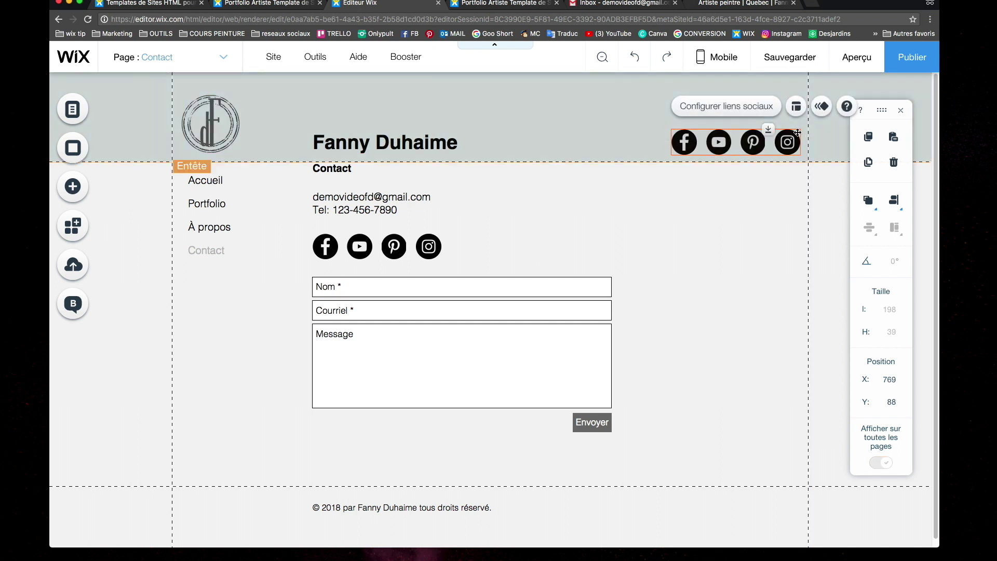
pyautogui.click(796, 107)
pyautogui.moveTo(512, 195); pyautogui.dragTo(489, 195)
pyautogui.click(701, 171)
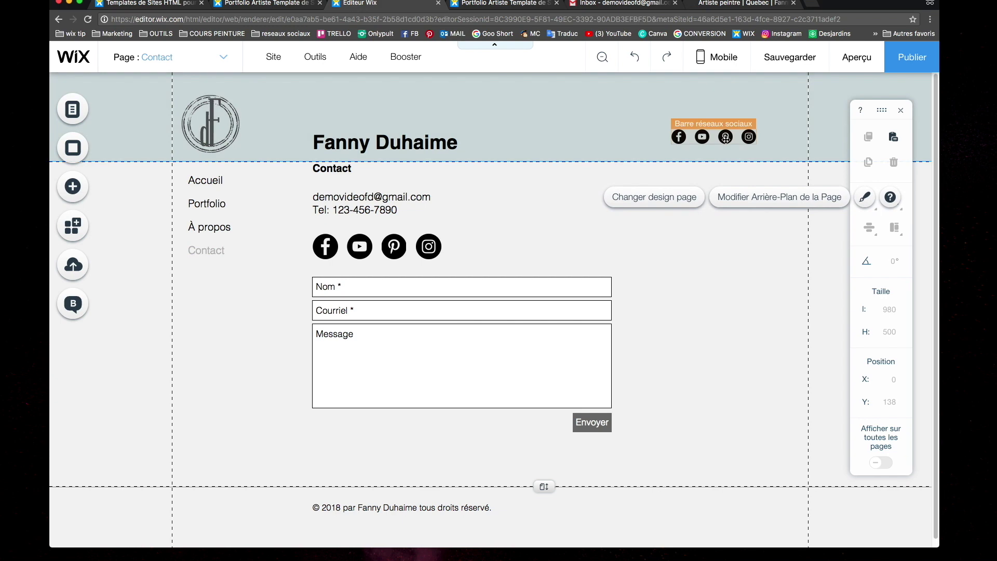
pyautogui.moveTo(726, 139); pyautogui.dragTo(767, 145)
# Preview the site and browse each of its pages, ending on the Accueil page
pyautogui.click(703, 225)
pyautogui.click(862, 58)
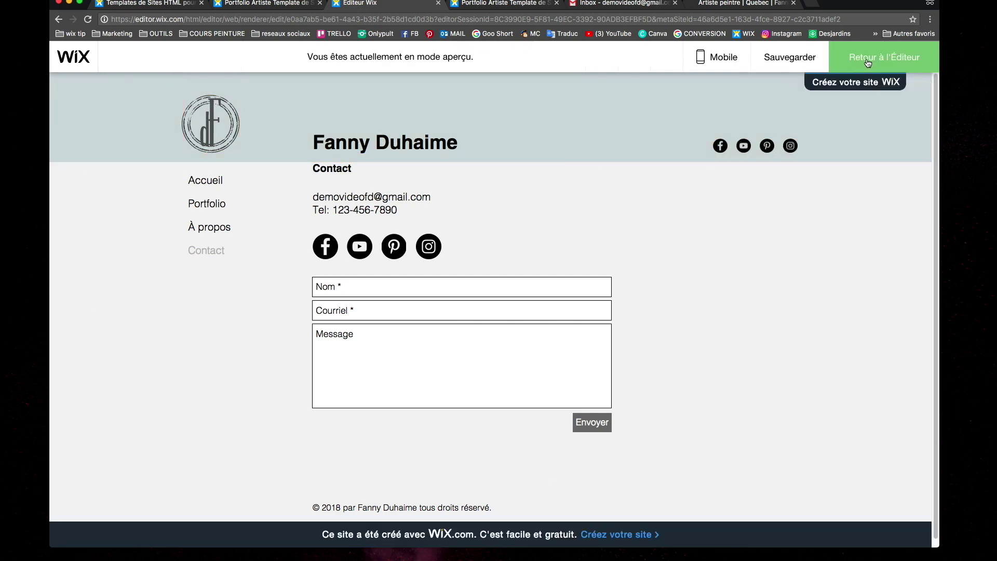
pyautogui.click(205, 181)
pyautogui.click(206, 203)
pyautogui.click(211, 227)
pyautogui.click(192, 251)
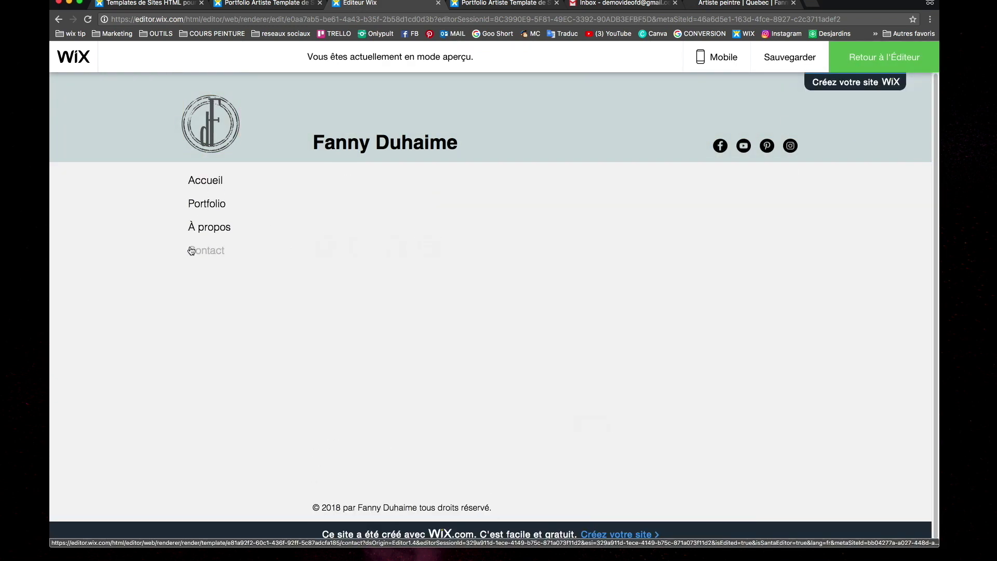
pyautogui.click(205, 180)
pyautogui.click(884, 57)
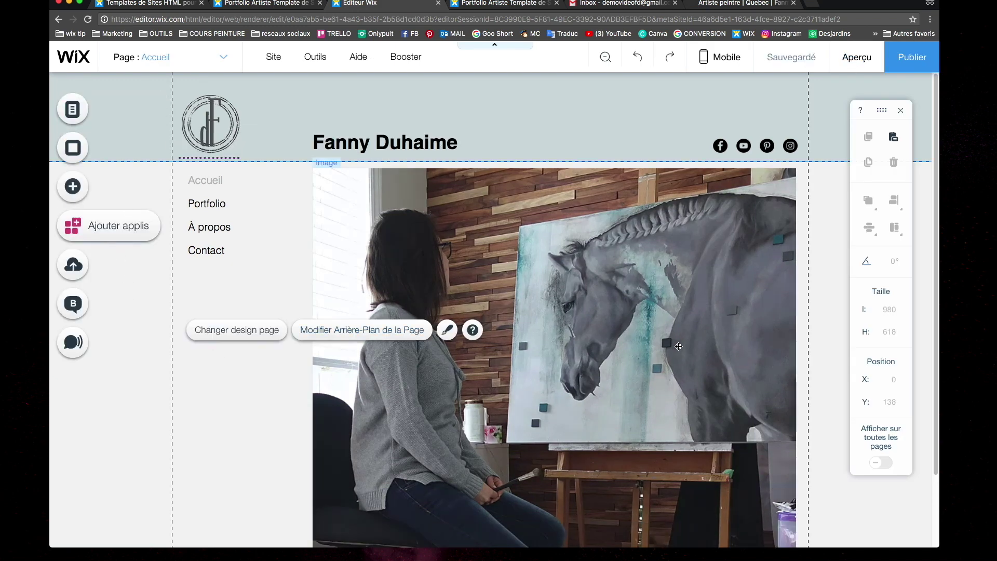
# Publish the site, dismiss the Félicitations message, and return to the Portfolio et CV templates tab
pyautogui.click(597, 295)
pyautogui.click(906, 63)
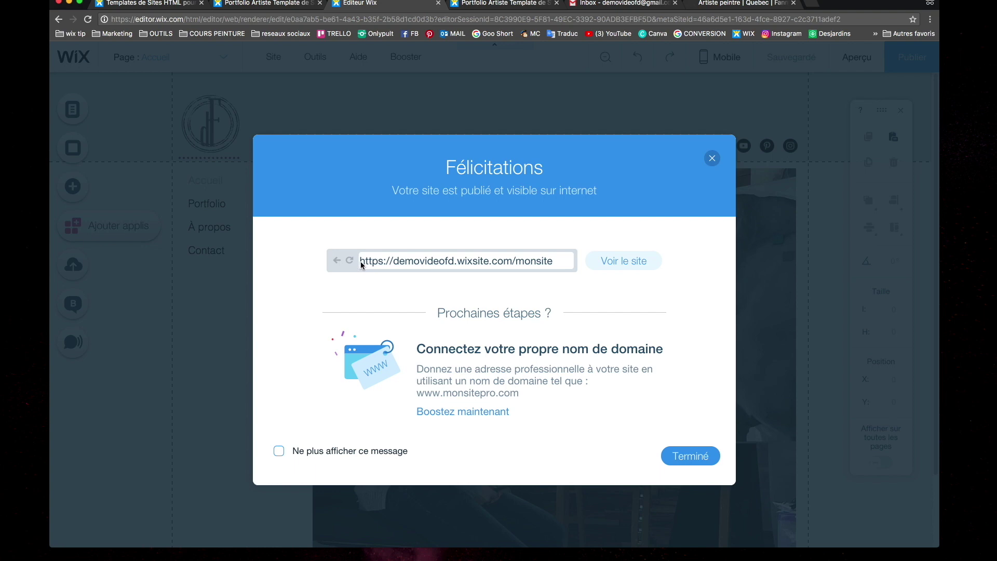
pyautogui.click(690, 456)
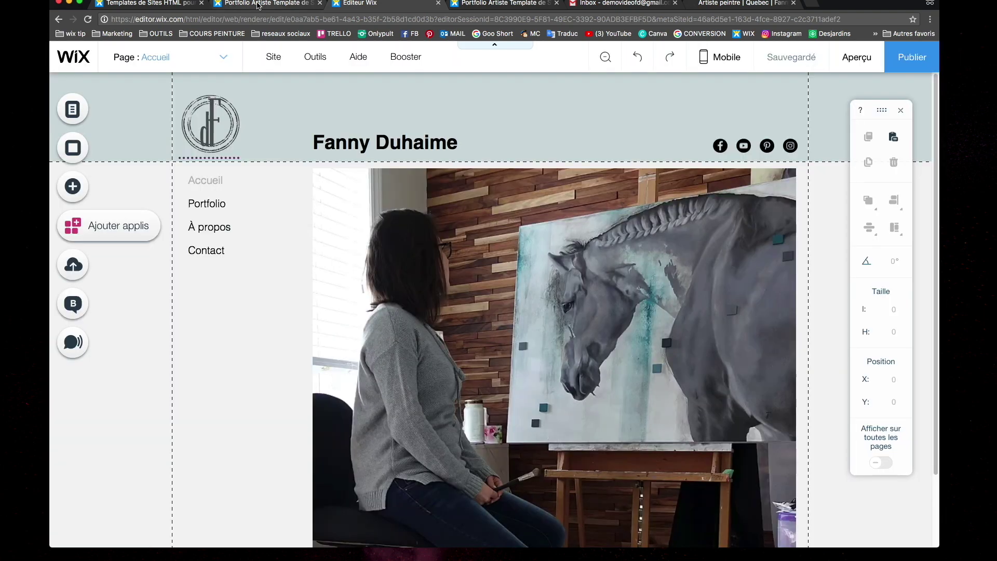
pyautogui.click(266, 3)
pyautogui.click(172, 4)
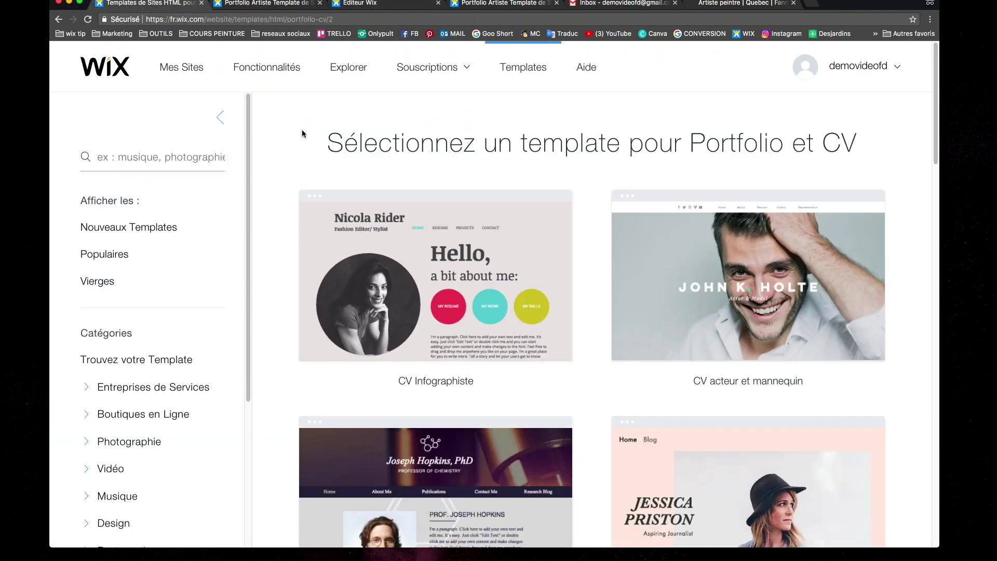
# Open the Wix account settings page from the account menu
pyautogui.moveTo(858, 65)
pyautogui.click(863, 106)
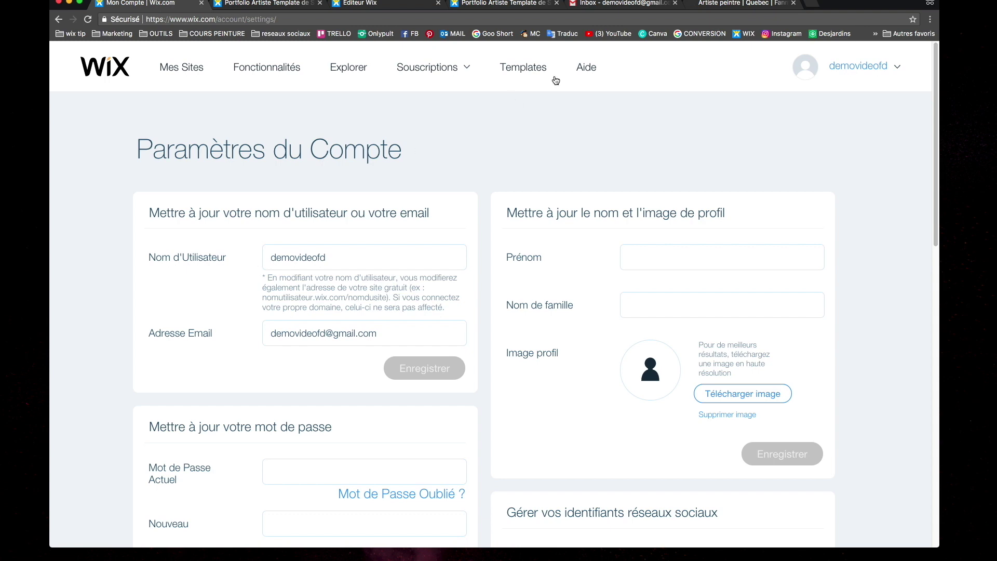
pyautogui.click(360, 3)
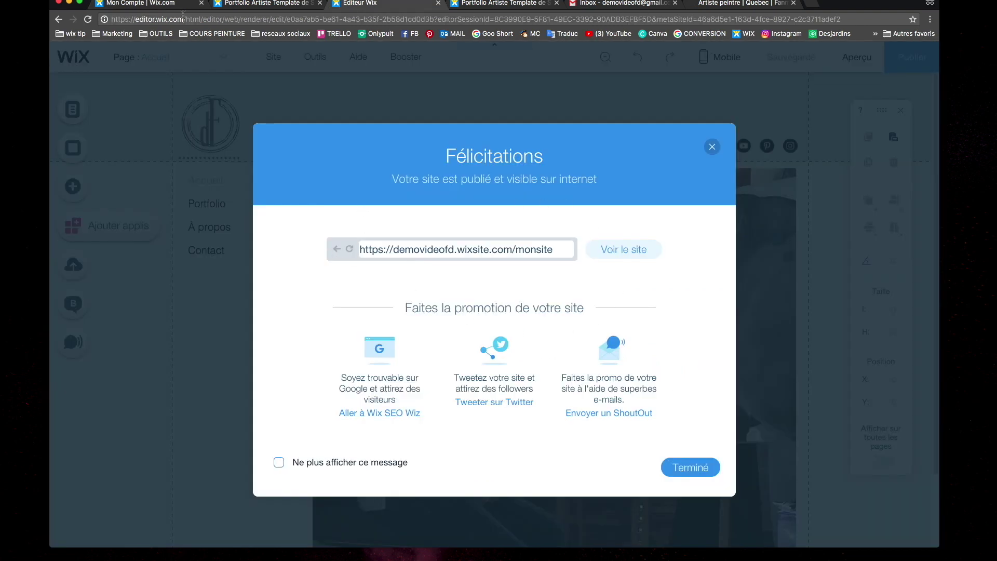
pyautogui.click(140, 4)
# Replace the account username with the new one and confirm it with the account password
pyautogui.doubleClick(346, 260)
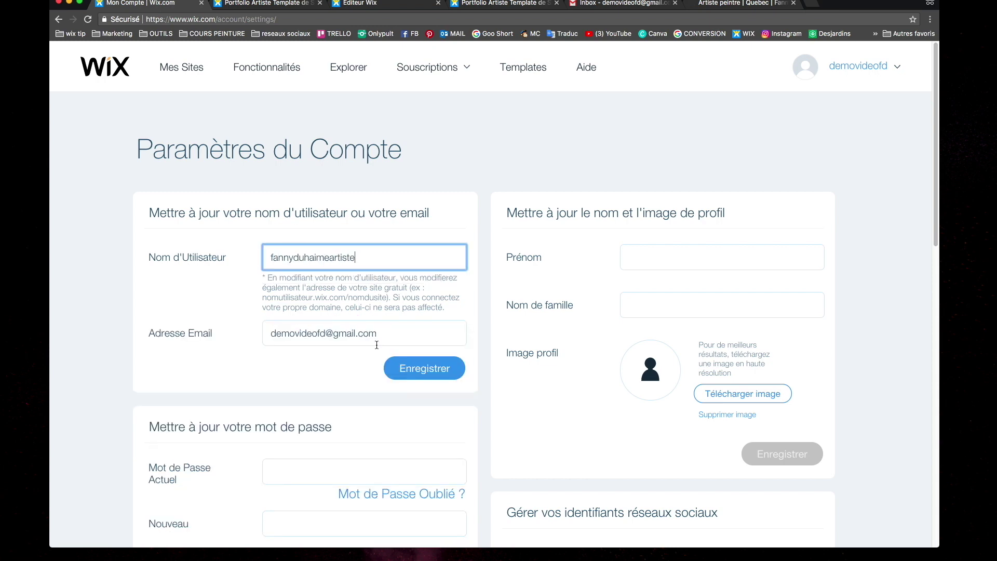
pyautogui.press('Return')
pyautogui.write('•••••••••••')
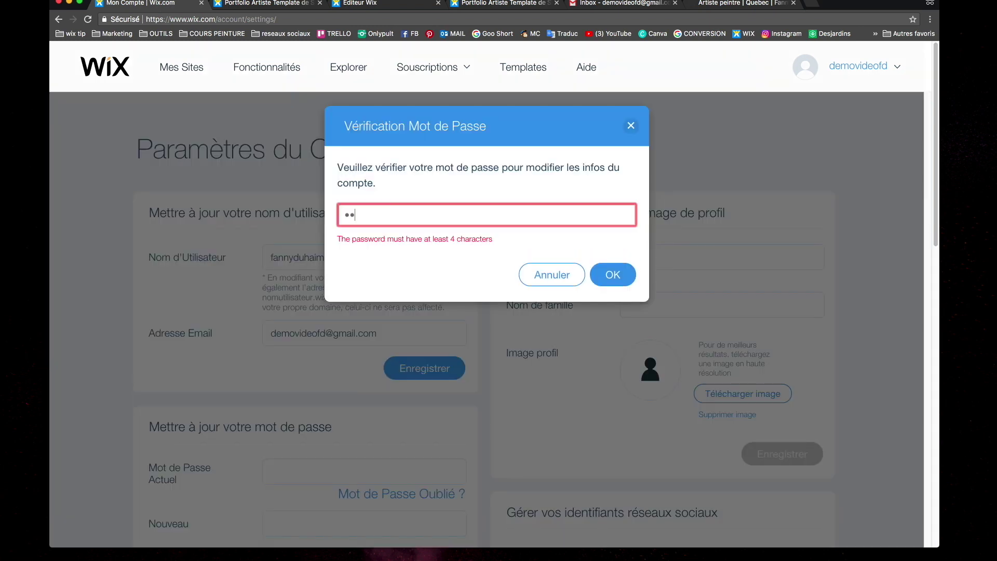
pyautogui.click(611, 259)
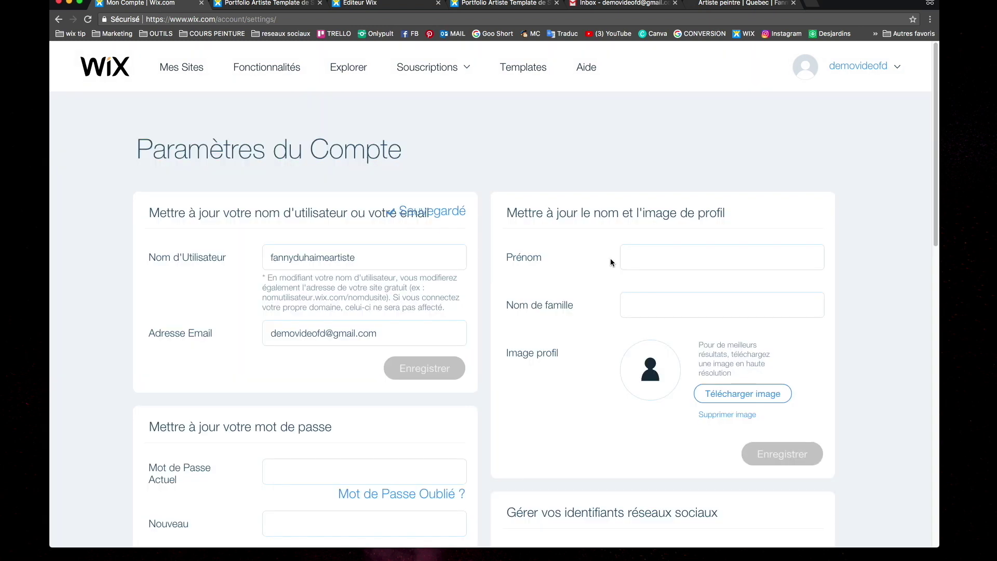
pyautogui.click(178, 73)
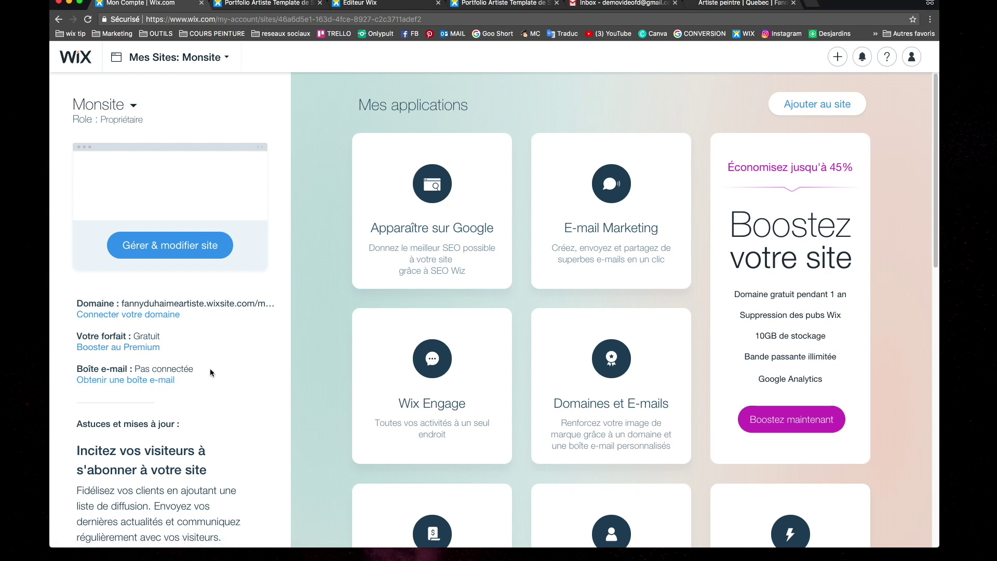
# Open the management page for Monsite from the sites list
pyautogui.scroll(-2, 203, 359)
pyautogui.scroll(2, 215, 355)
pyautogui.click(161, 252)
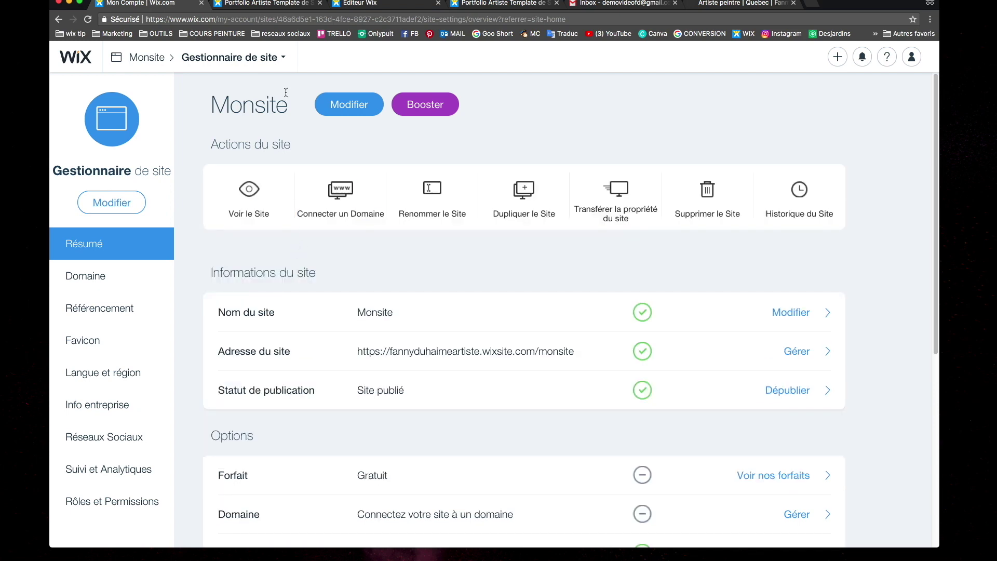
# Briefly open Monsite in the editor, then return to its Gestionnaire de site overview
pyautogui.click(349, 105)
pyautogui.click(154, 7)
pyautogui.scroll(-5, 434, 248)
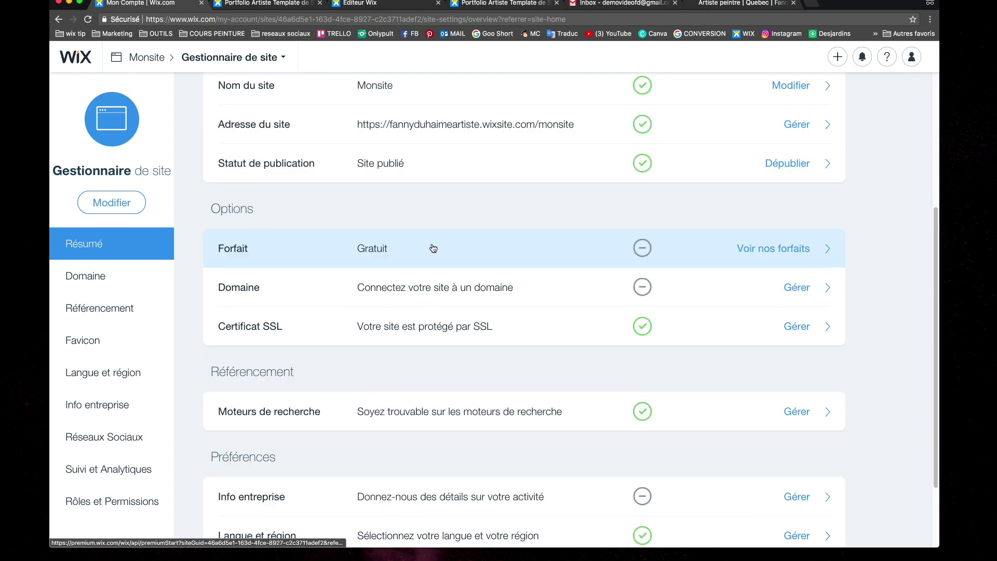
pyautogui.scroll(5, 434, 248)
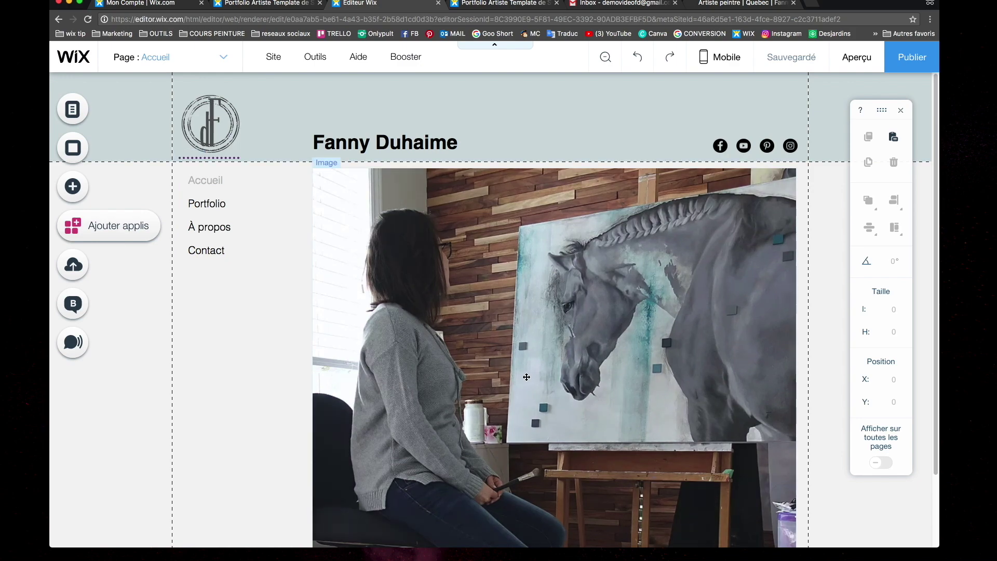
pyautogui.scroll(-2, 520, 345)
pyautogui.scroll(2, 520, 346)
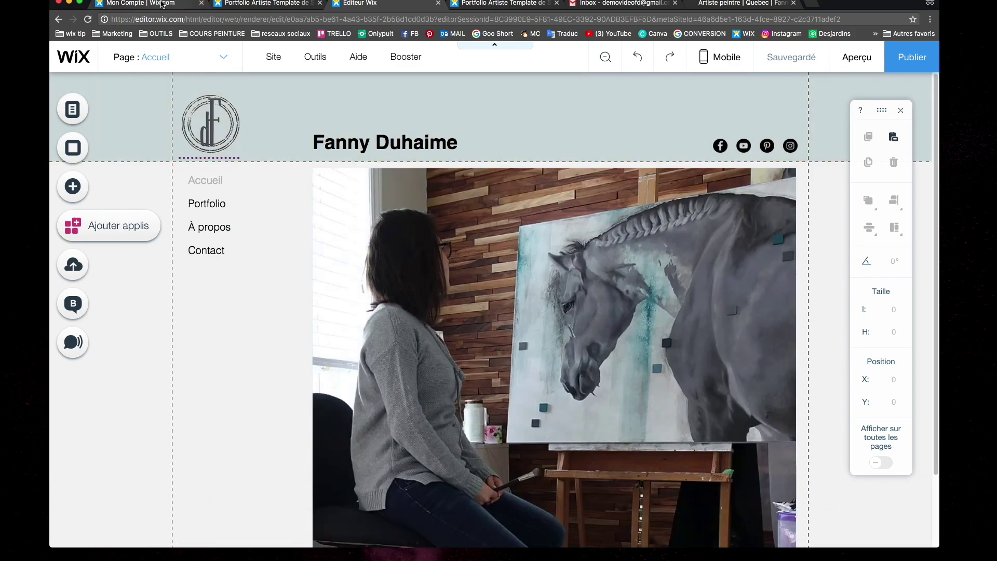
pyautogui.click(162, 4)
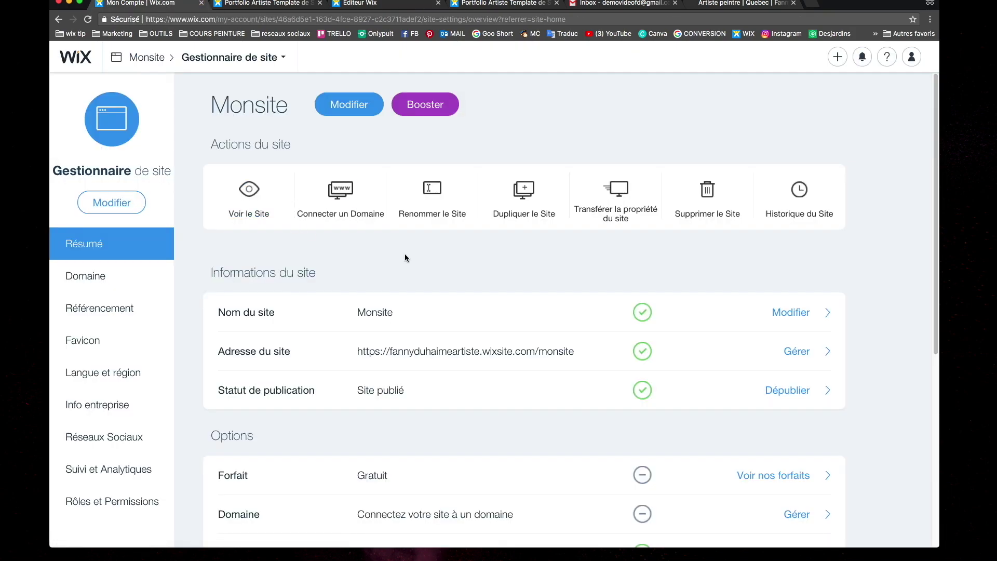
pyautogui.scroll(-1, 407, 255)
pyautogui.scroll(-2, 407, 255)
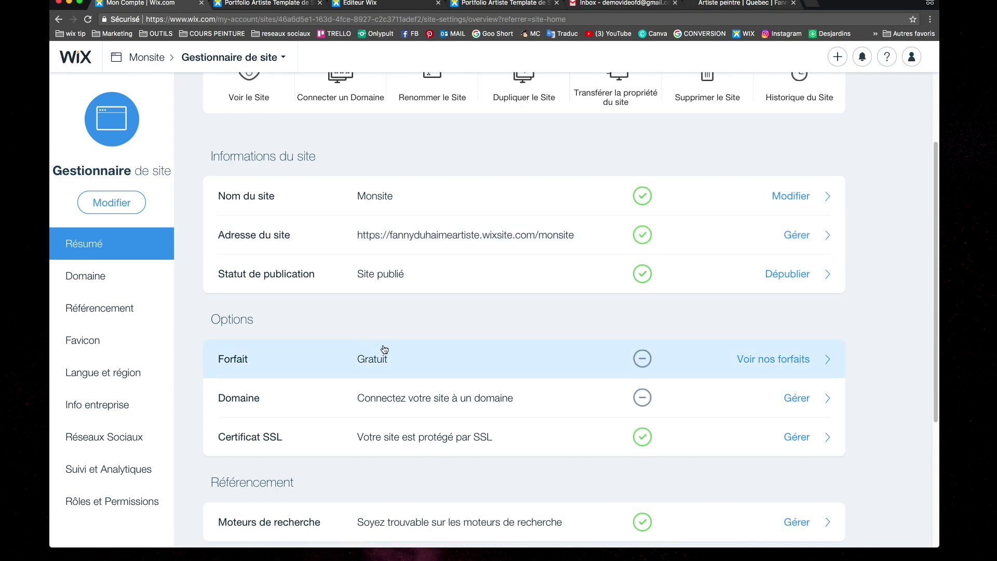
# Open the Premium plans comparison for Monsite and scroll through the available plans
pyautogui.click(800, 363)
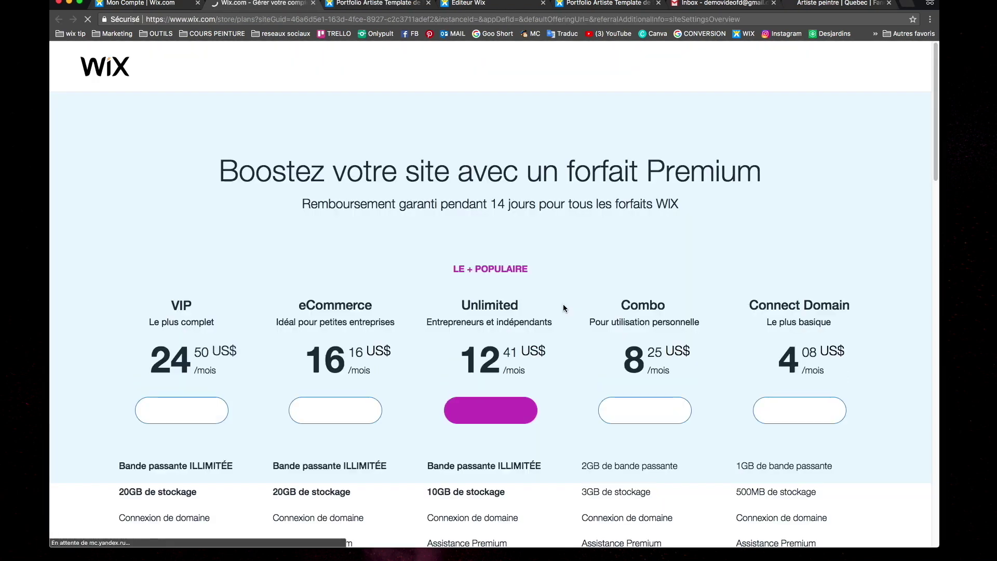
pyautogui.scroll(-2, 467, 161)
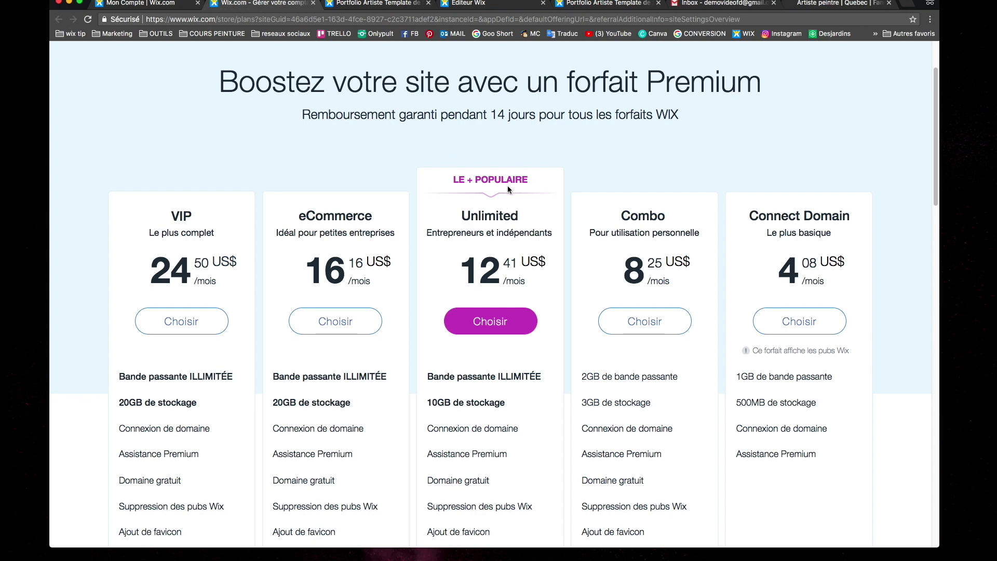
pyautogui.scroll(-5, 497, 232)
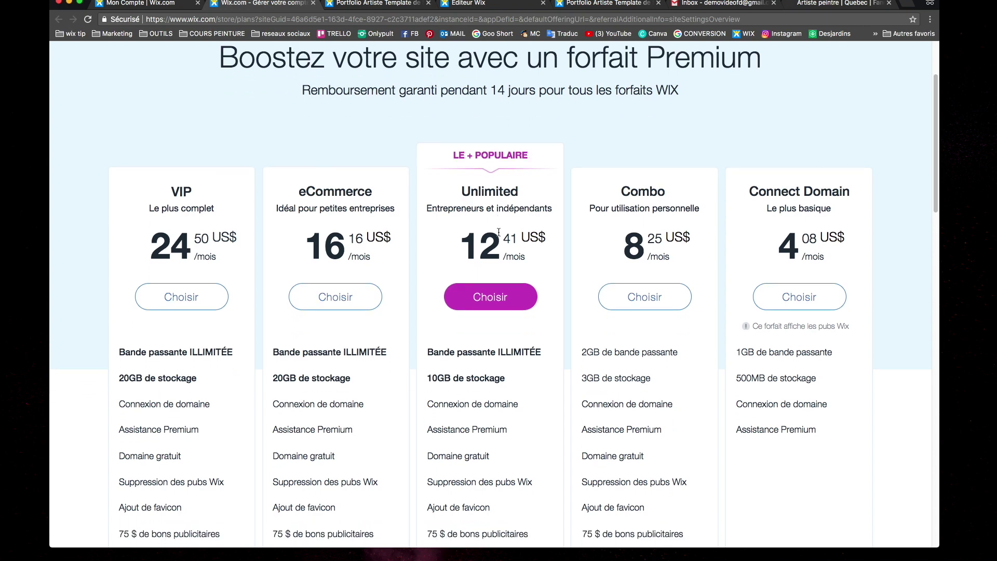
pyautogui.moveTo(497, 275)
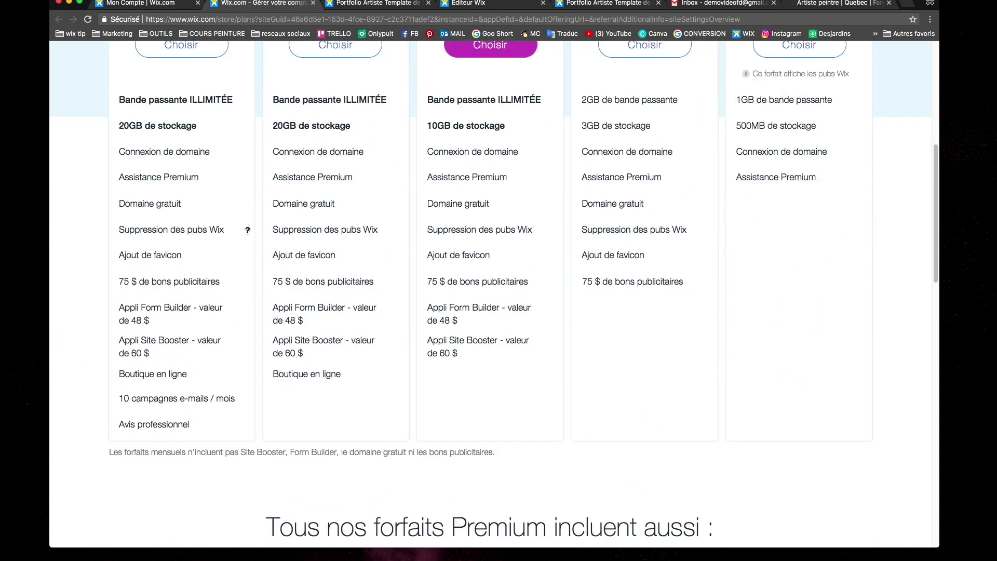
pyautogui.scroll(4, 833, 307)
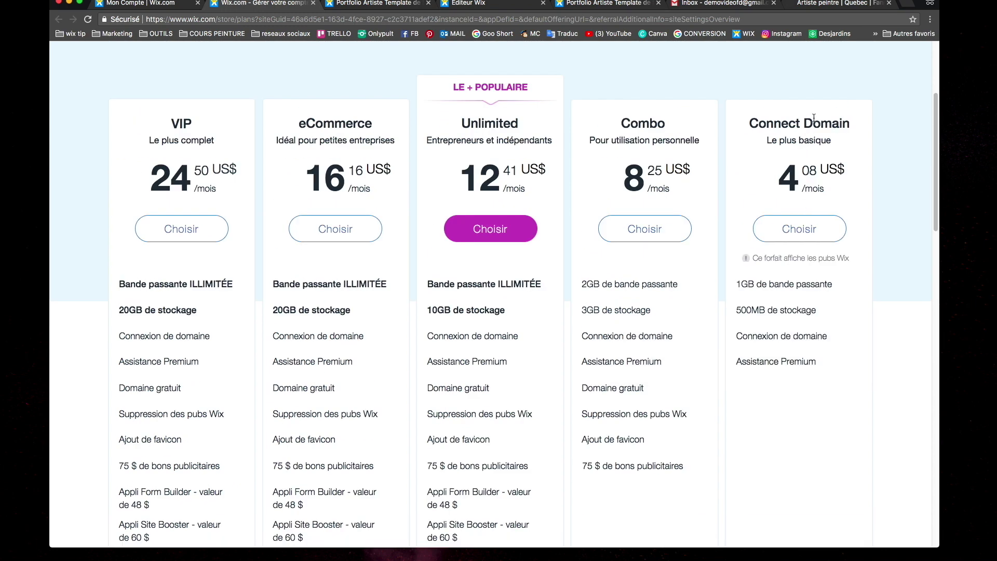
pyautogui.moveTo(784, 337)
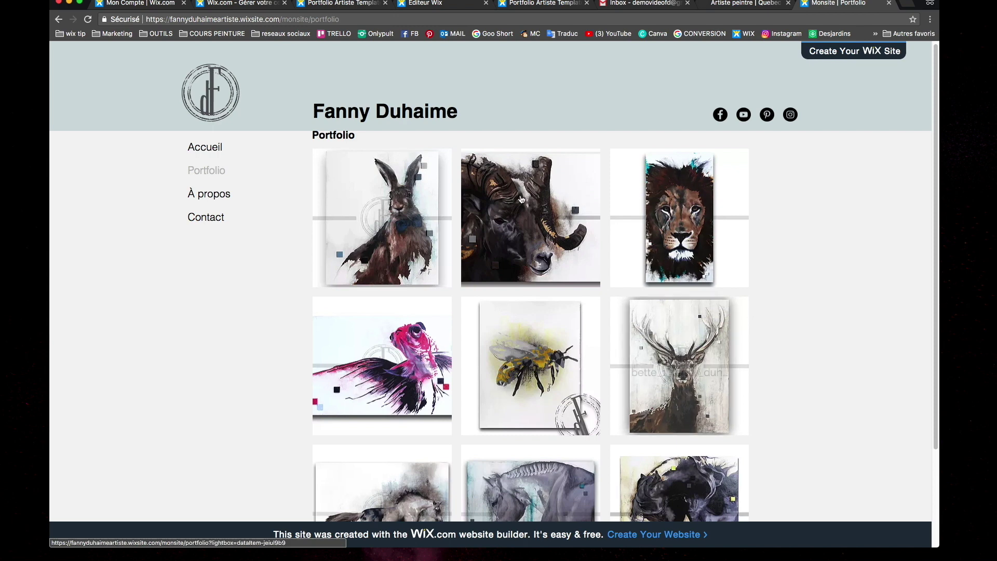
# Open the live site's About page and look through its content
pyautogui.click(208, 197)
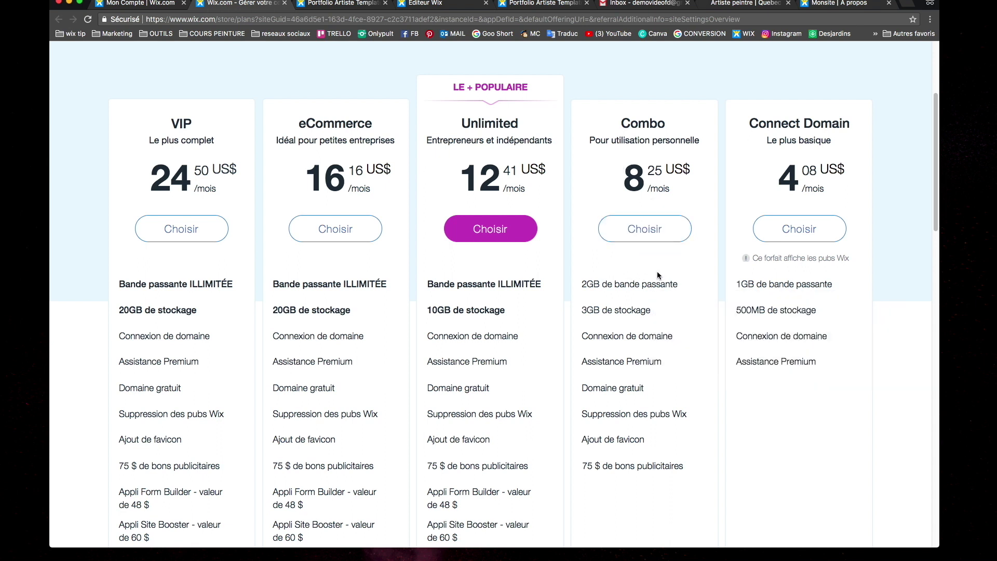
pyautogui.moveTo(662, 340)
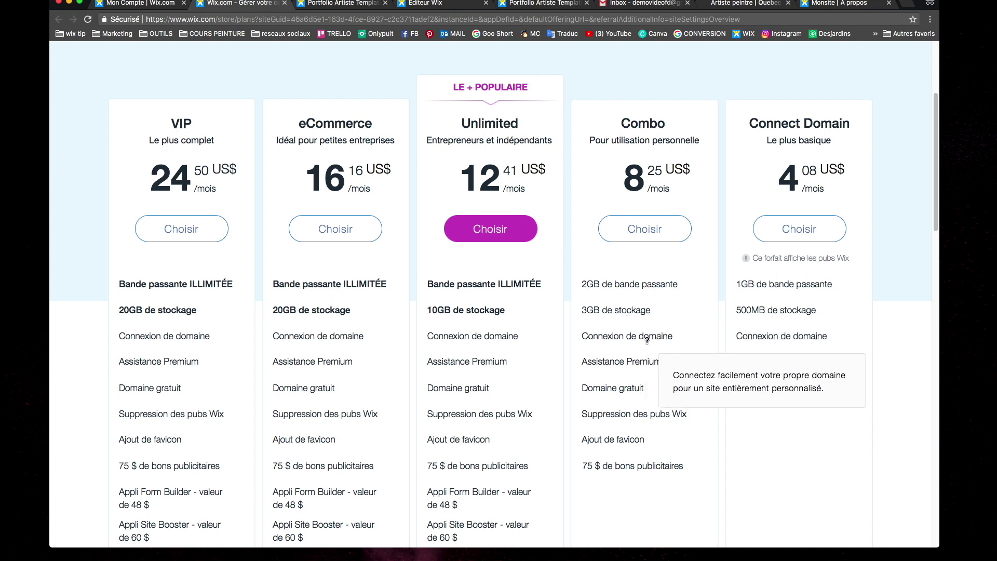
pyautogui.moveTo(620, 395)
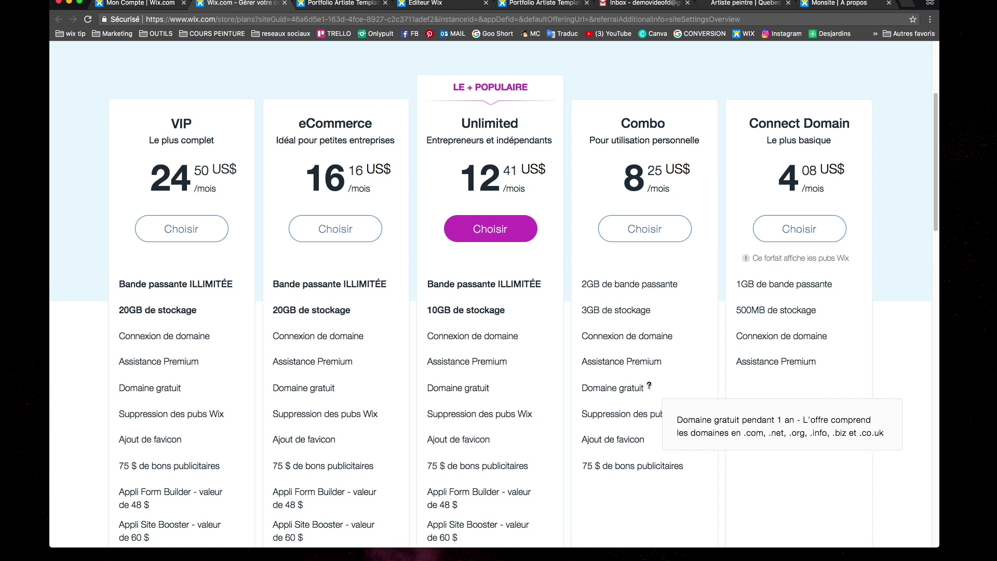
pyautogui.scroll(-1, 649, 385)
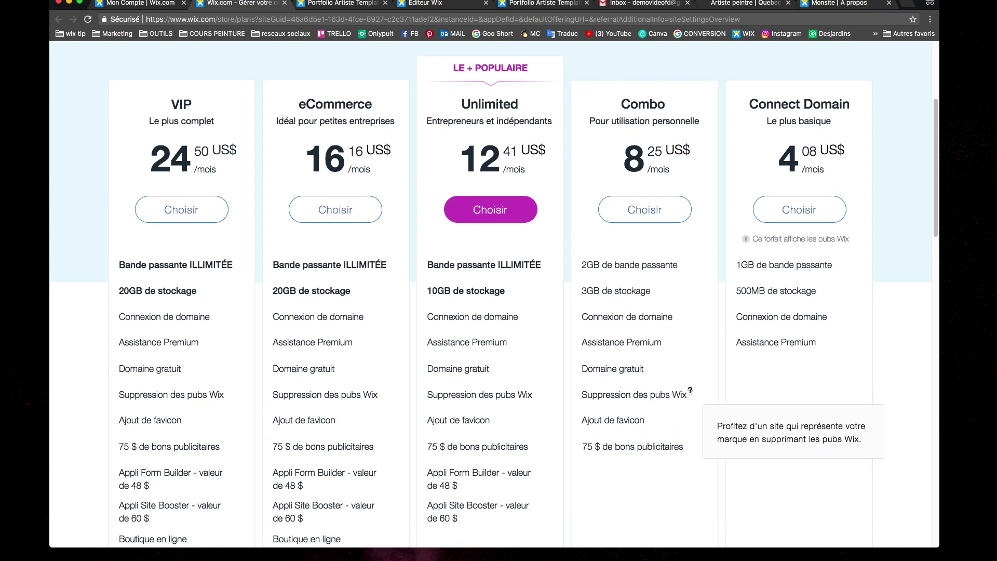
pyautogui.moveTo(602, 453)
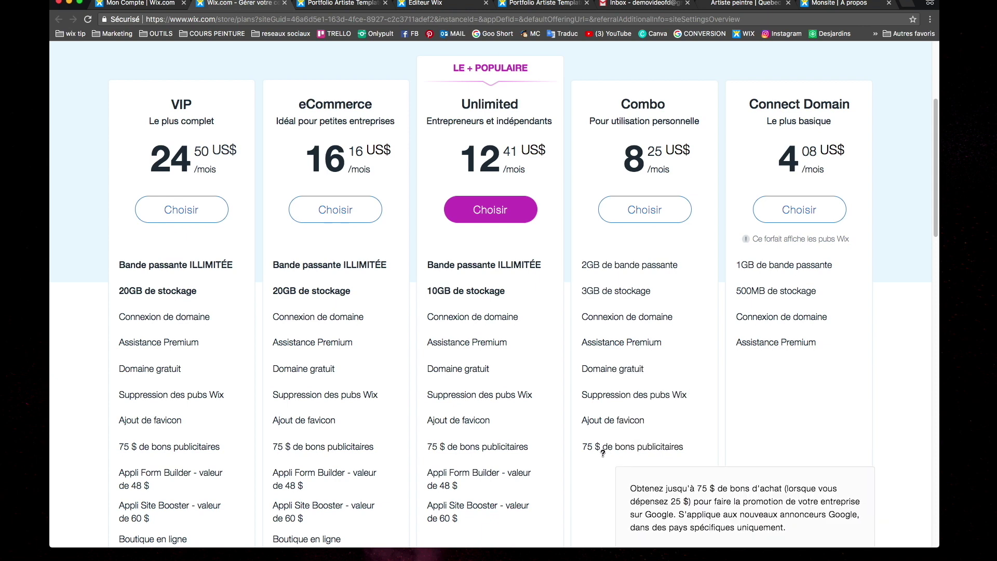
pyautogui.scroll(-4, 602, 453)
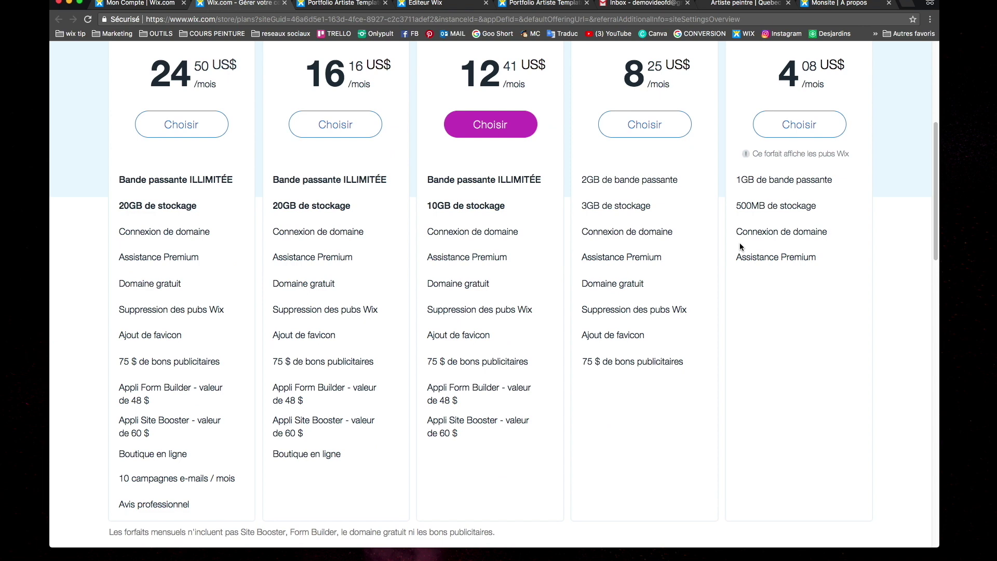
pyautogui.scroll(1, 739, 239)
pyautogui.scroll(4, 745, 248)
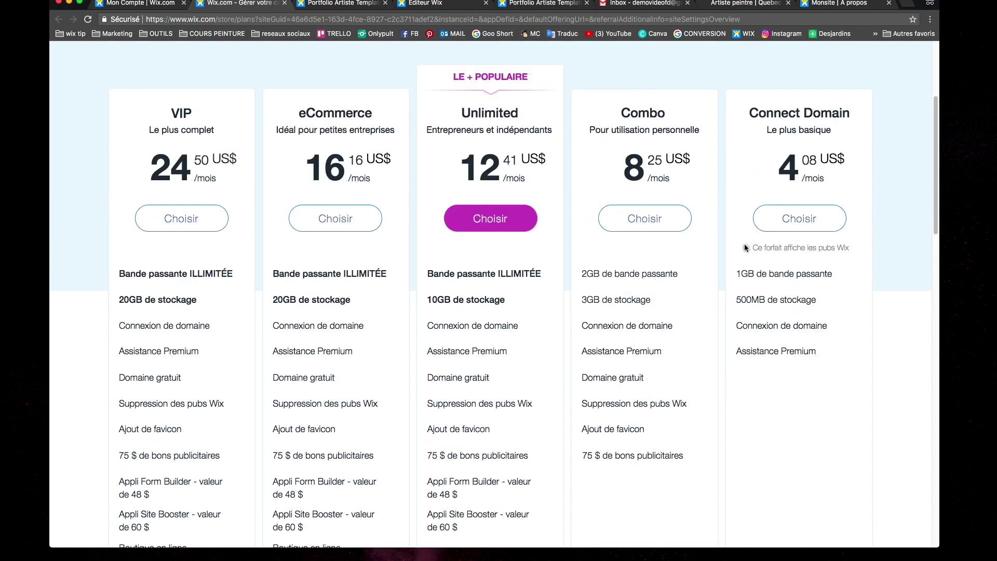
pyautogui.scroll(-4, 745, 244)
pyautogui.moveTo(339, 330)
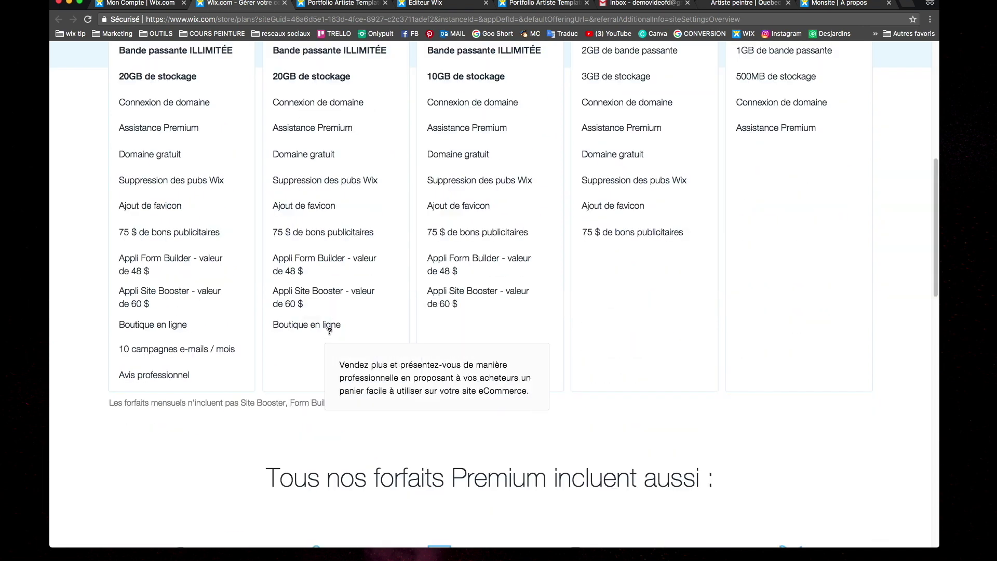
pyautogui.scroll(3, 339, 330)
pyautogui.scroll(5, 338, 326)
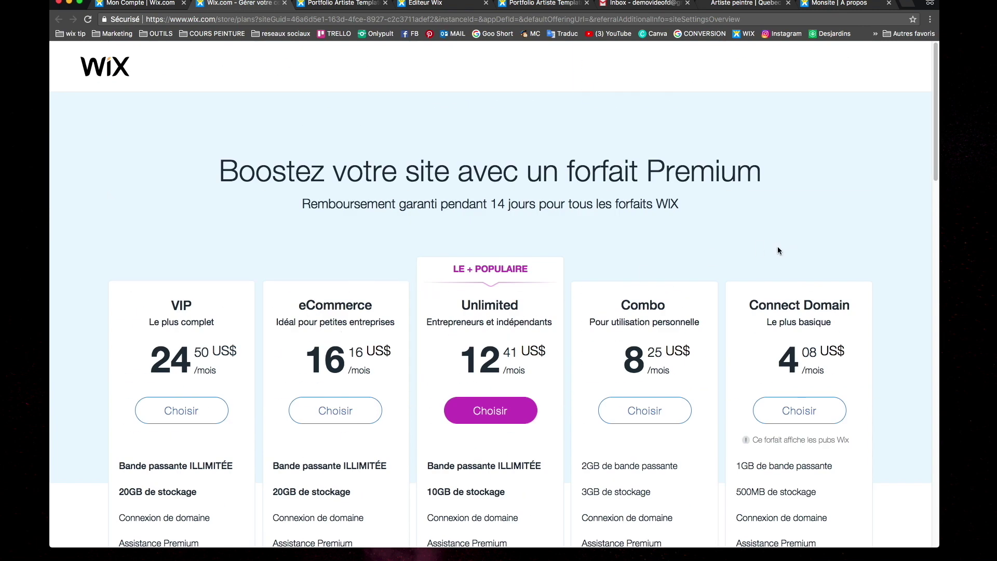
pyautogui.scroll(-3, 779, 251)
pyautogui.scroll(3, 779, 259)
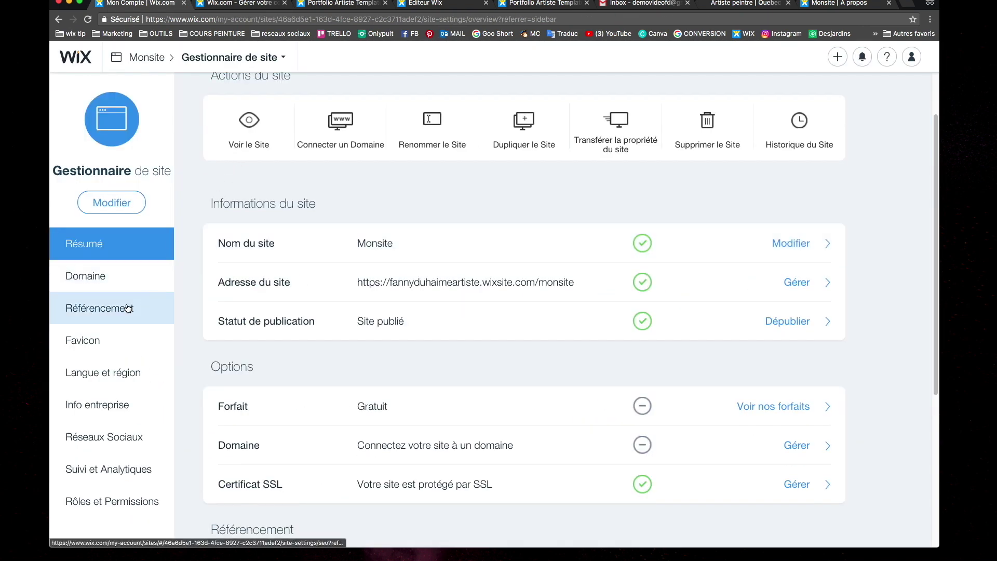
# Open Monsite's Référencement settings and scroll through the SEO options
pyautogui.click(128, 309)
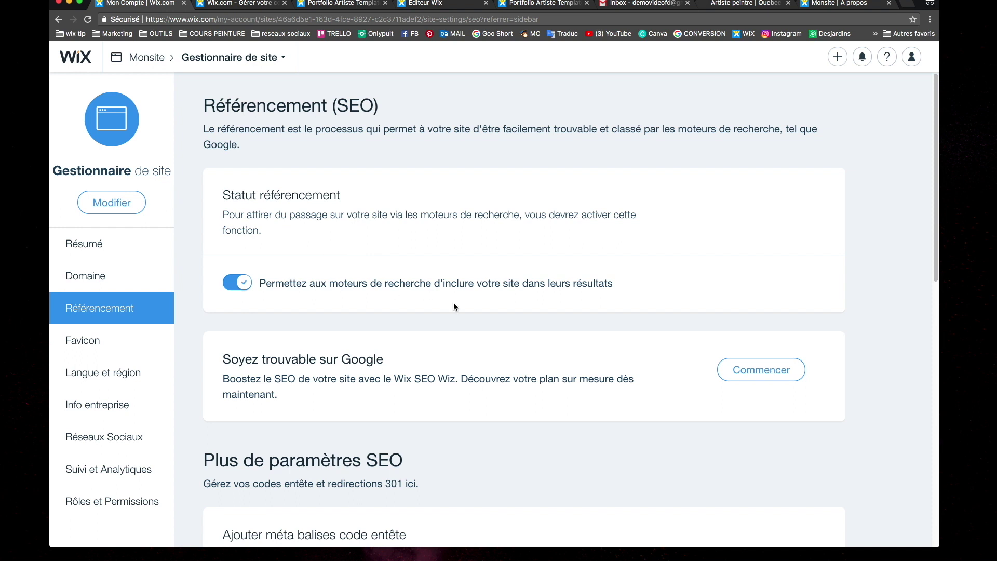
pyautogui.scroll(-1, 453, 325)
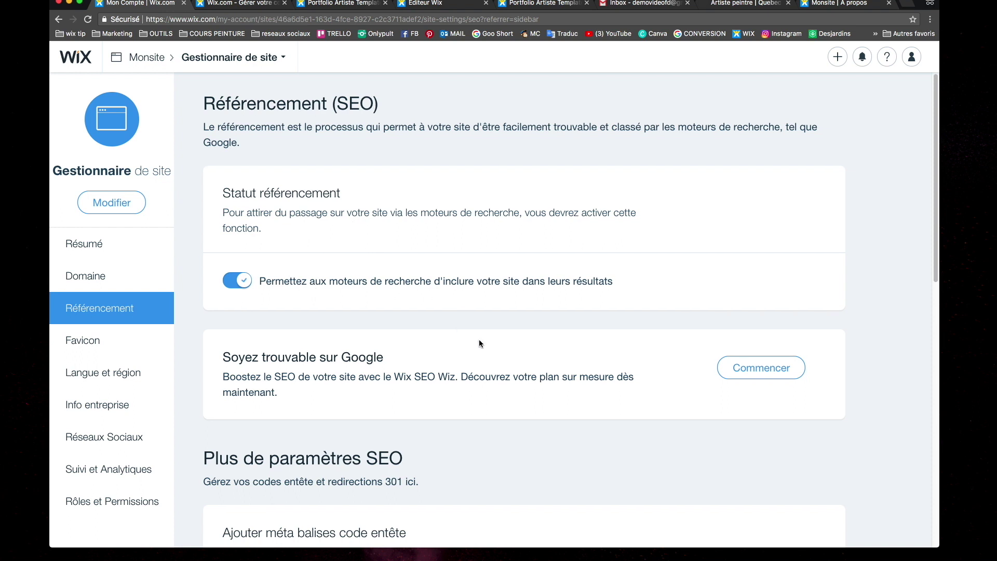
pyautogui.scroll(-1, 479, 340)
# Start SEO Wiz, then go back to the Référencement settings page
pyautogui.click(761, 352)
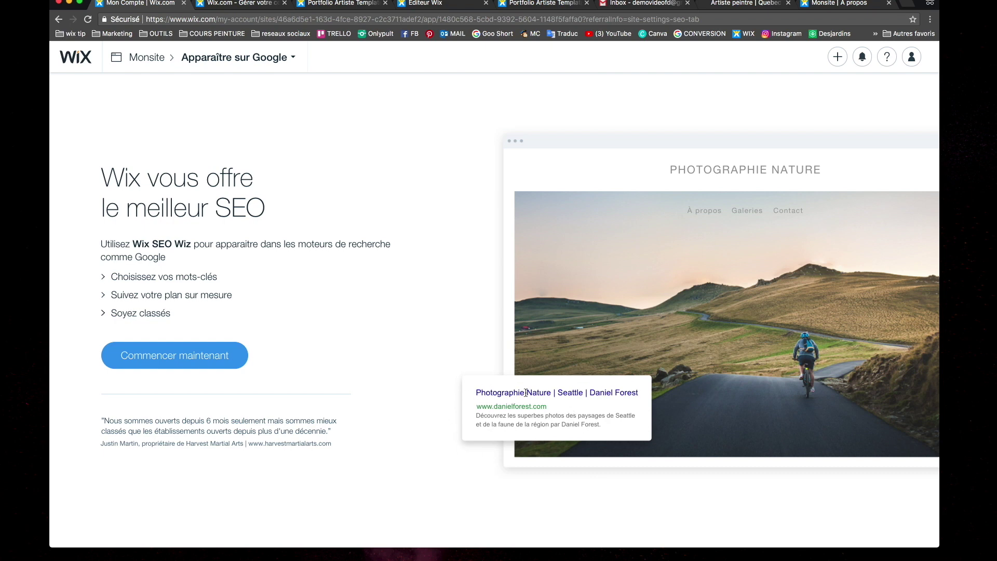
pyautogui.press('super+bracketleft')
pyautogui.scroll(5, 292, 256)
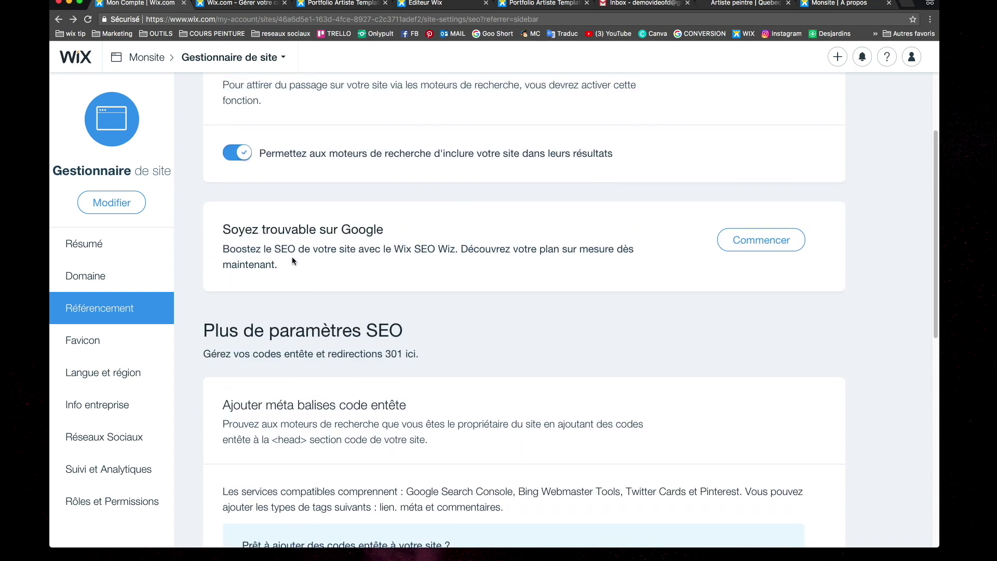
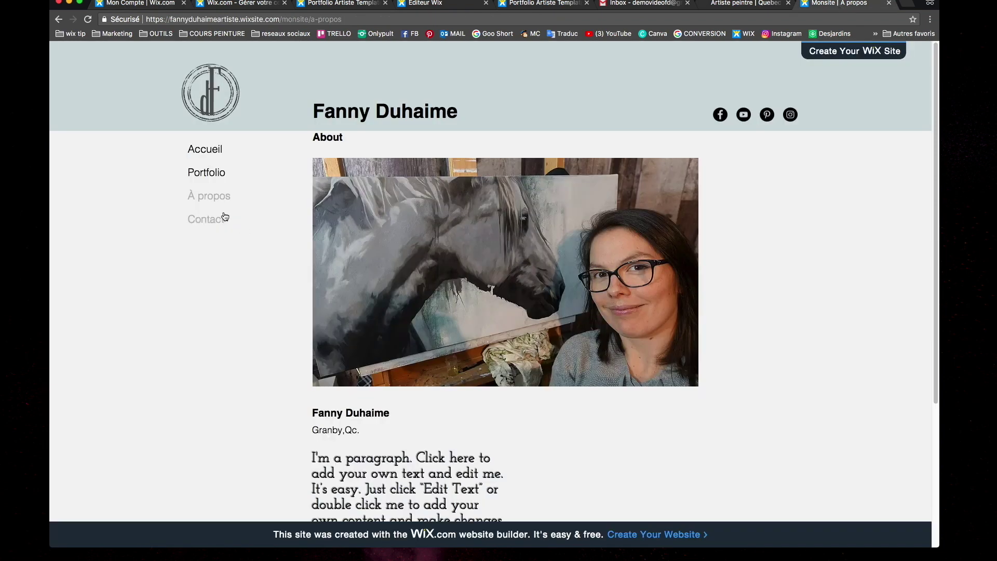
# Visit the Accueil, Portfolio, À propos and Contact pages in turn
pyautogui.click(206, 151)
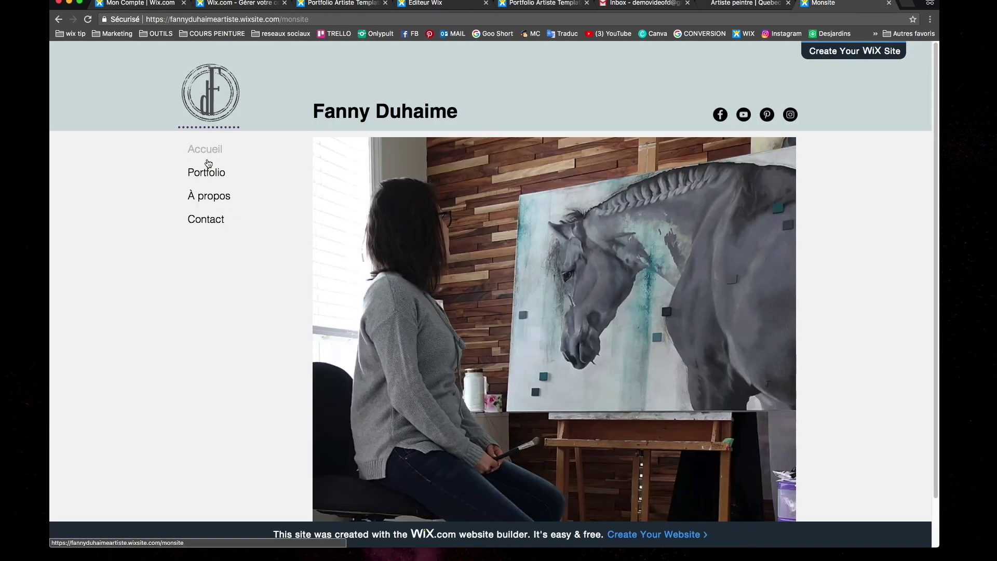
pyautogui.click(208, 174)
pyautogui.click(207, 200)
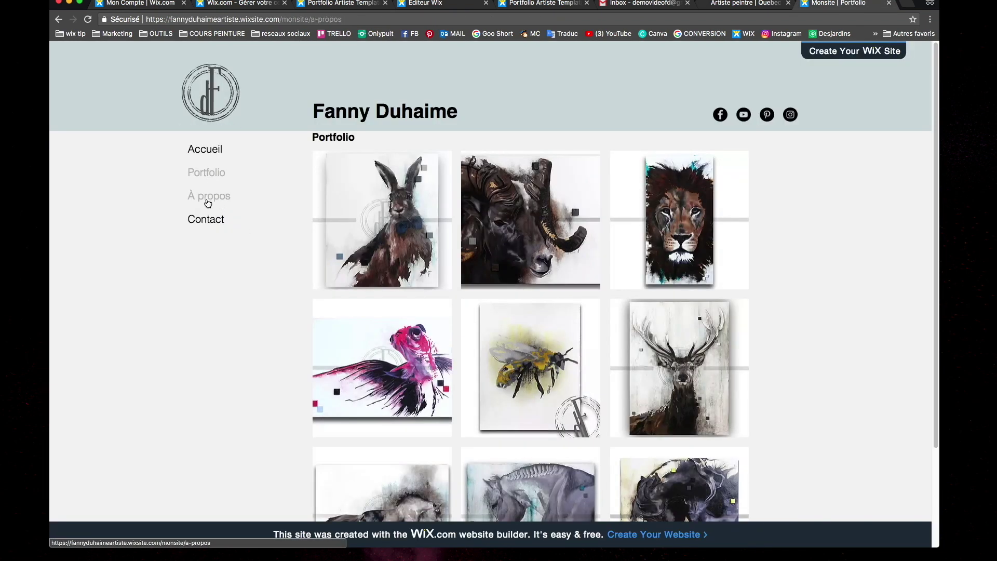
pyautogui.click(218, 223)
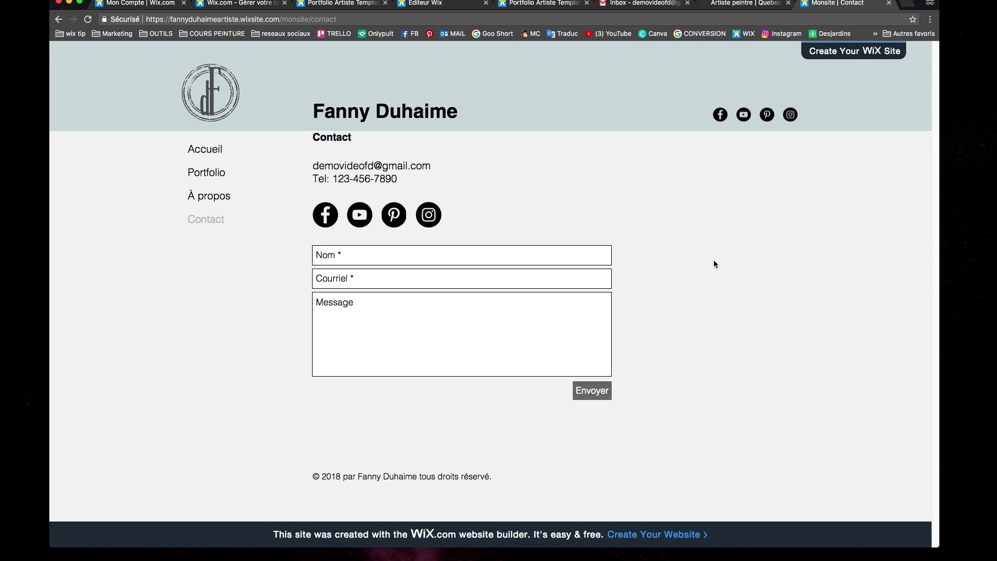
# Tour Accueil, Portfolio, À propos and Contact a second time, ending on Accueil
pyautogui.click(212, 158)
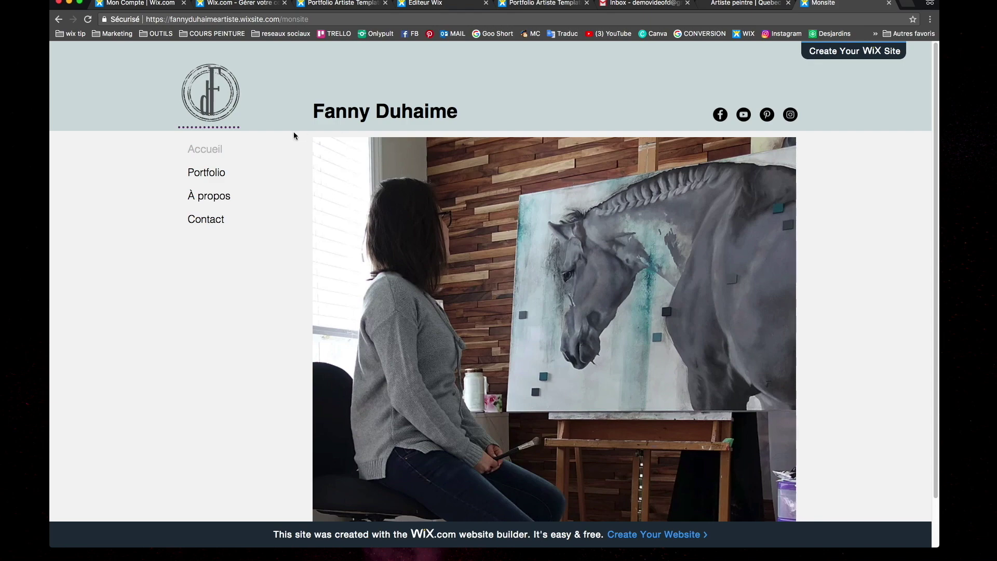
pyautogui.scroll(-2, 257, 345)
pyautogui.scroll(2, 257, 345)
pyautogui.click(223, 177)
pyautogui.click(222, 198)
pyautogui.click(213, 221)
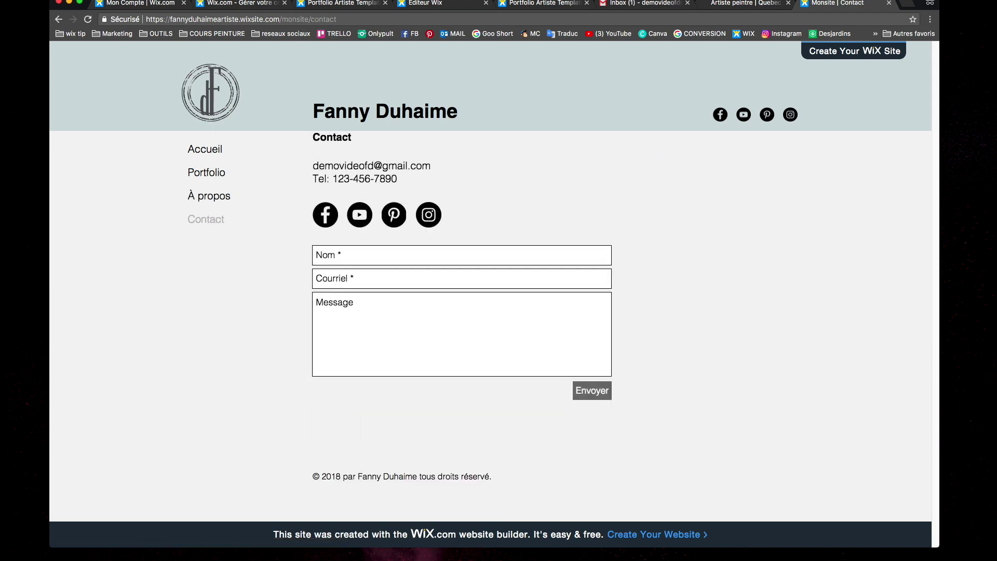
pyautogui.click(195, 150)
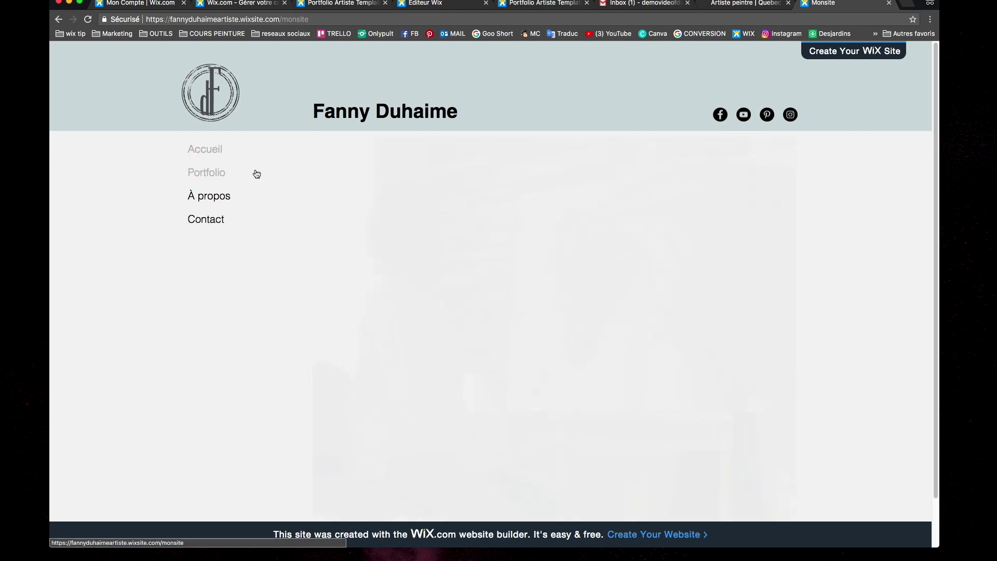